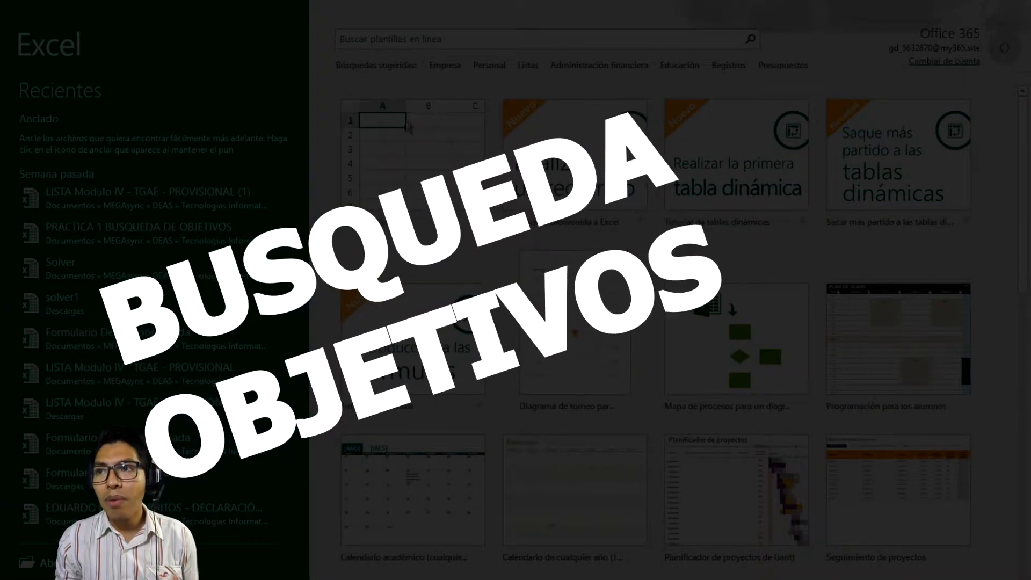
Step: Create a blank workbook and enter the label "Numero" in cell A1
left_click(408, 136)
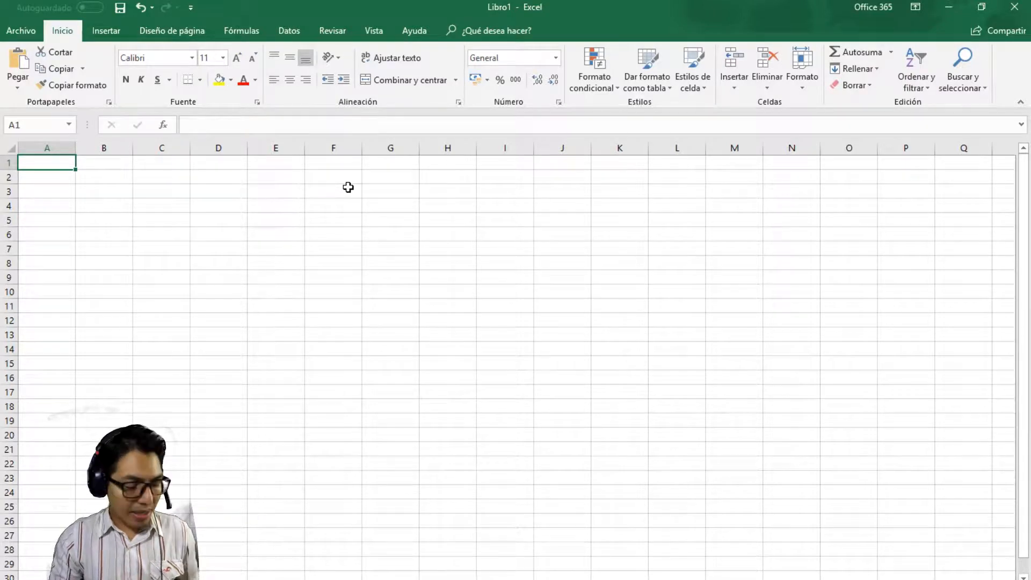
type("Numero")
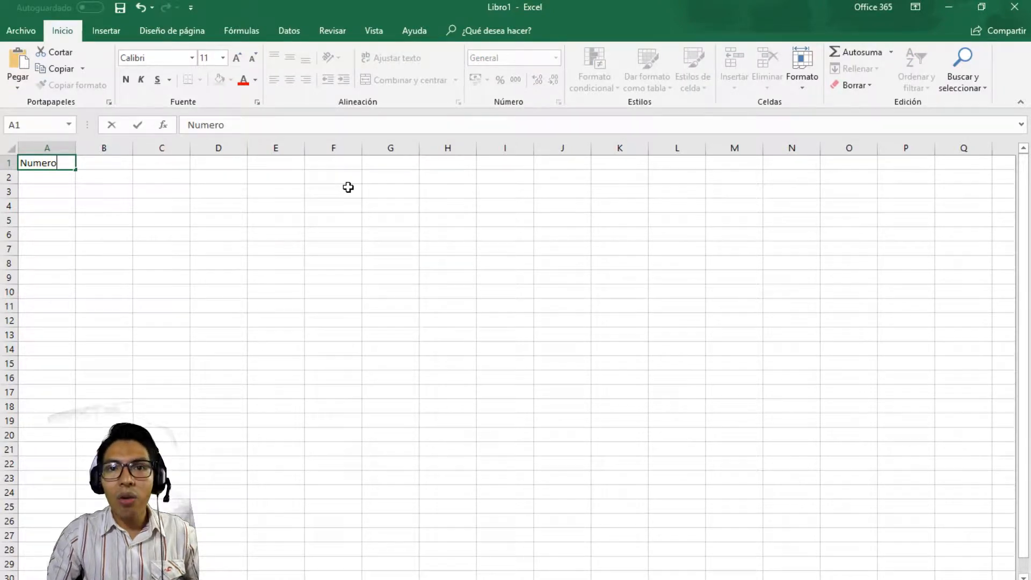
key("Return")
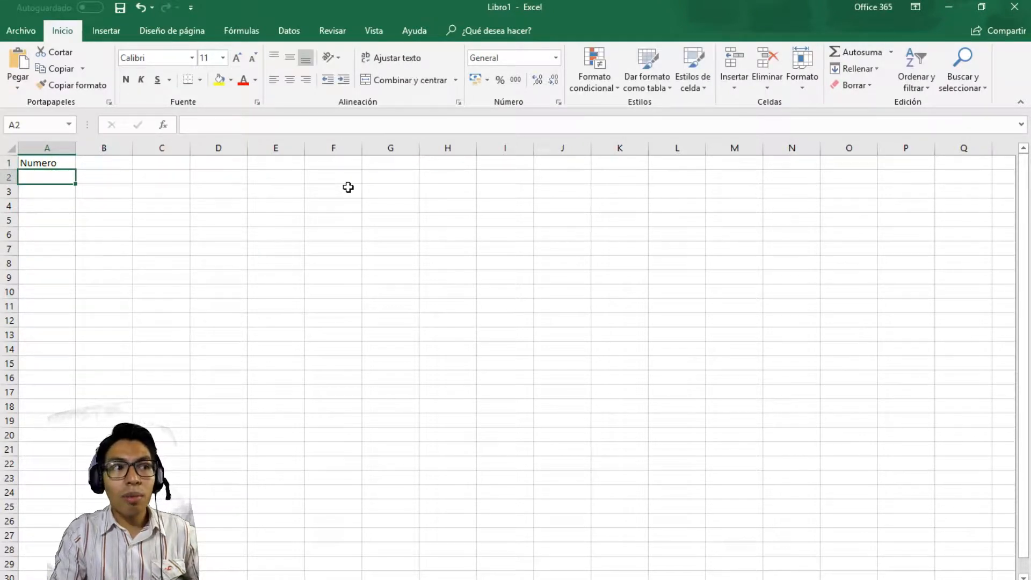
Step: Enter the label "Multiplicado por" in cell A2
type("m,")
key("BackSpace")
key("BackSpace")
type(",")
key("BackSpace")
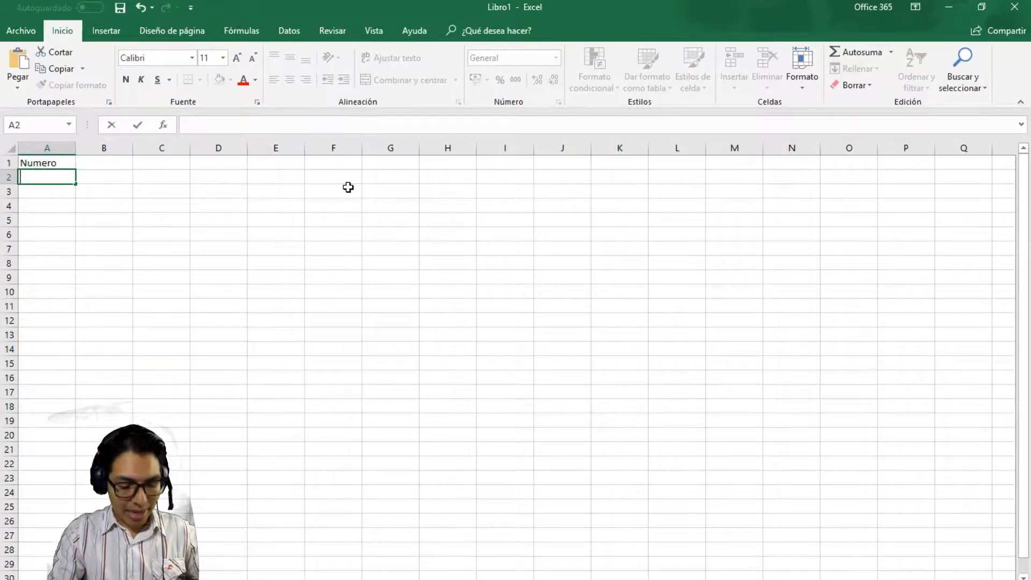
type("Multipñ")
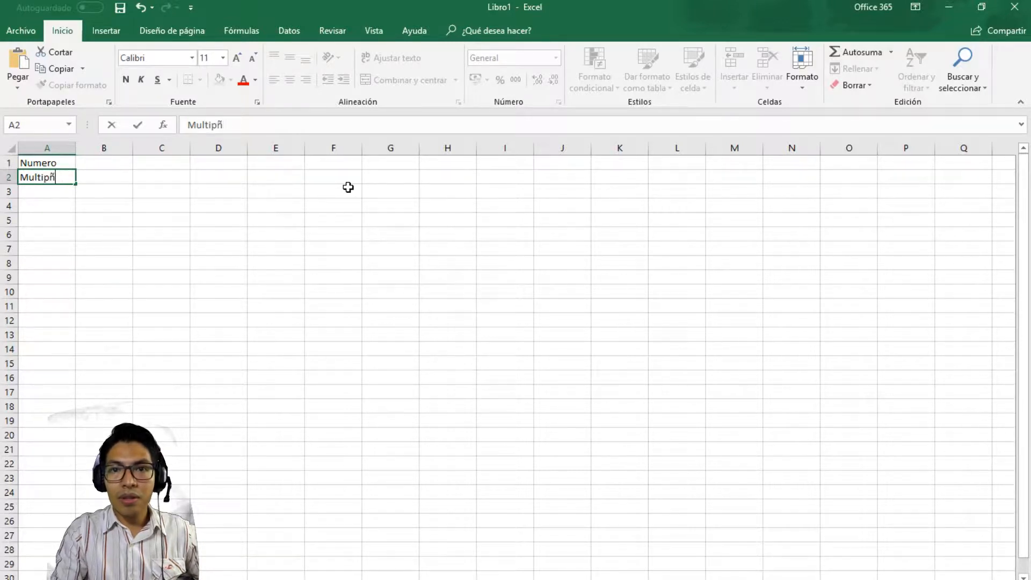
key("BackSpace")
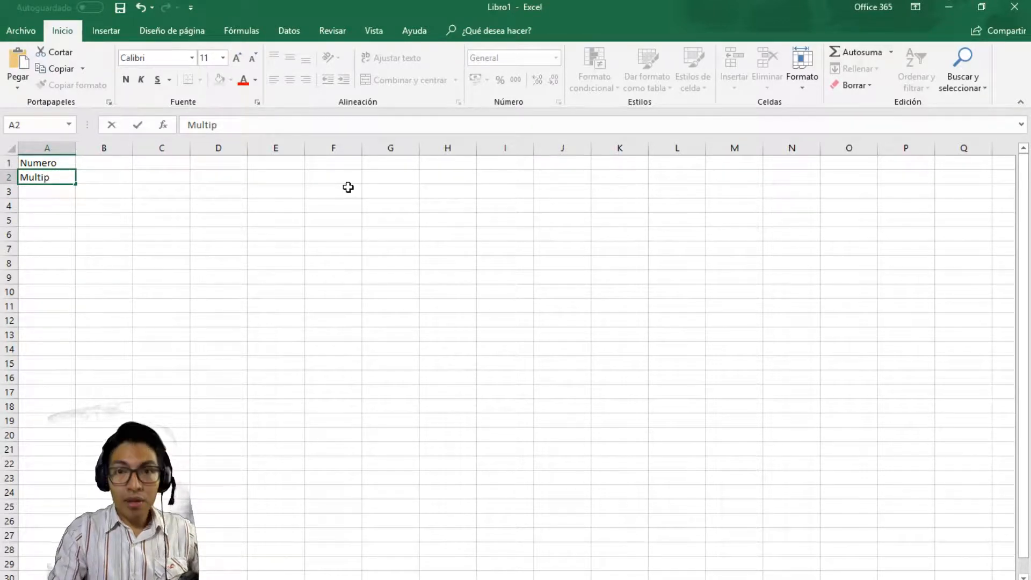
type("licacio")
key("BackSpace")
key("BackSpace")
key("BackSpace")
type("do por")
key("Return")
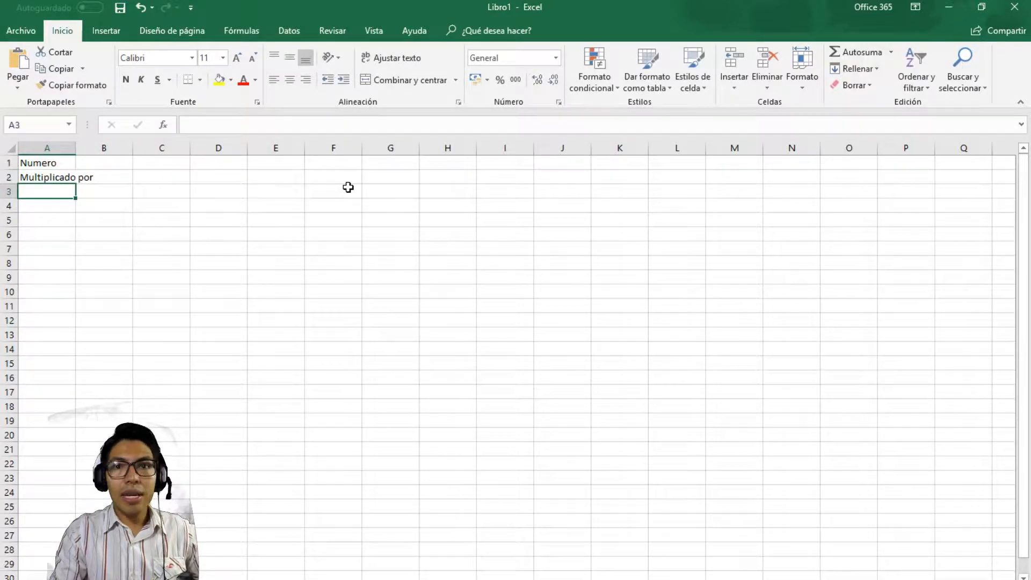
Step: Enter the label "Resultado" in cell A3 and fit column A's width to its contents
type("Resultado")
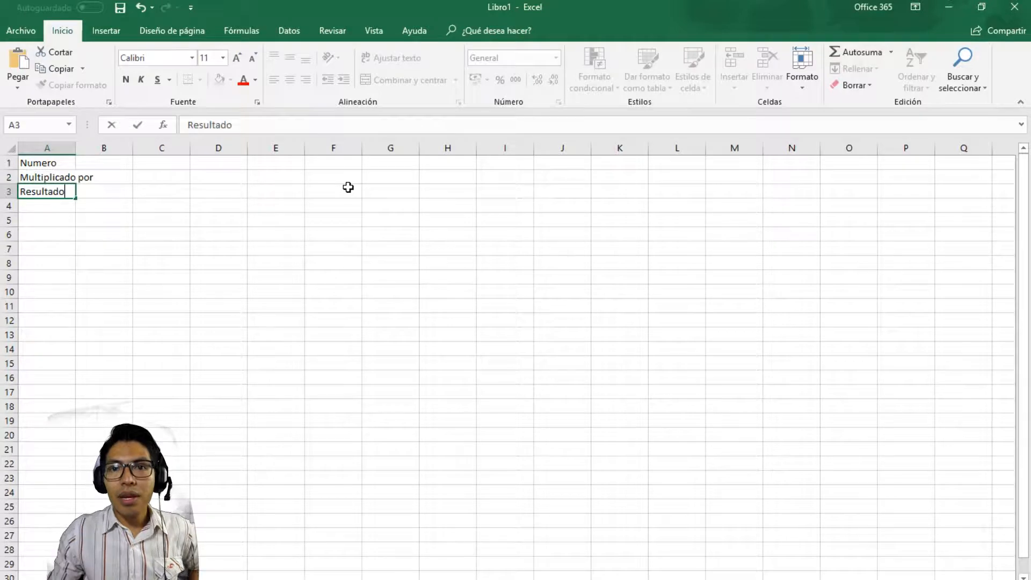
key("Return")
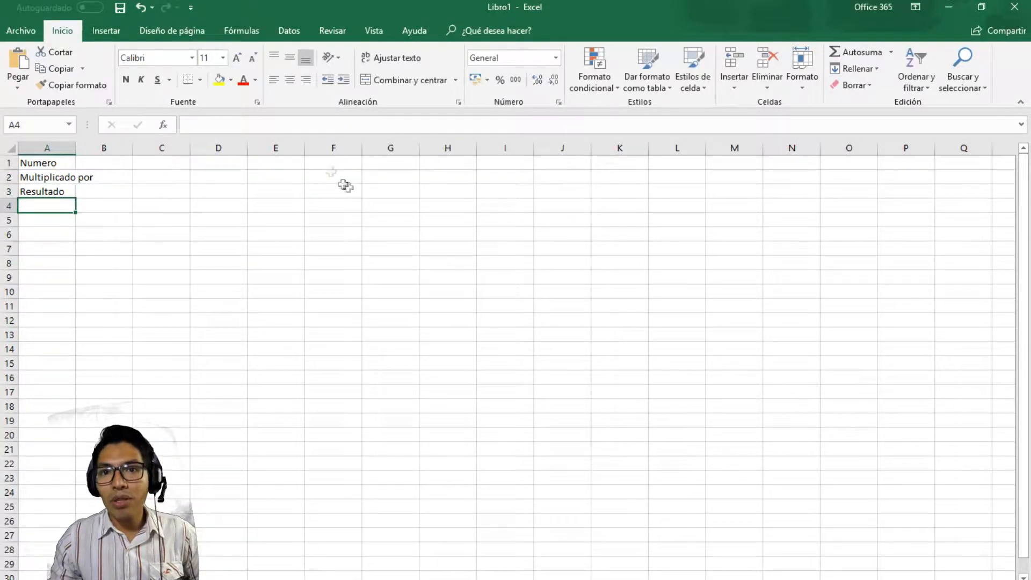
double_click(76, 148)
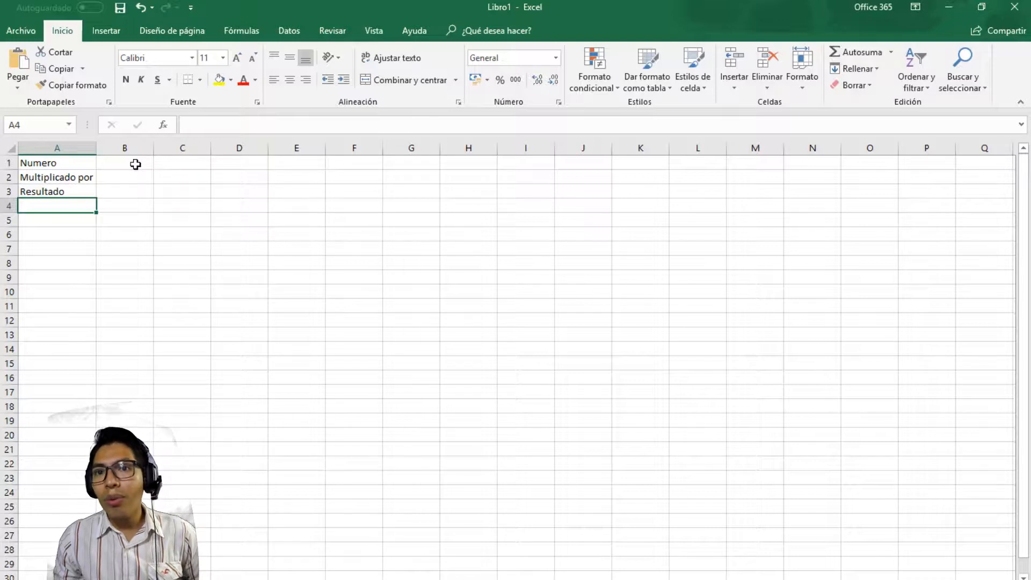
Step: Enter 845 as the Numero value in cell B1
left_click_drag(65, 164, 138, 187)
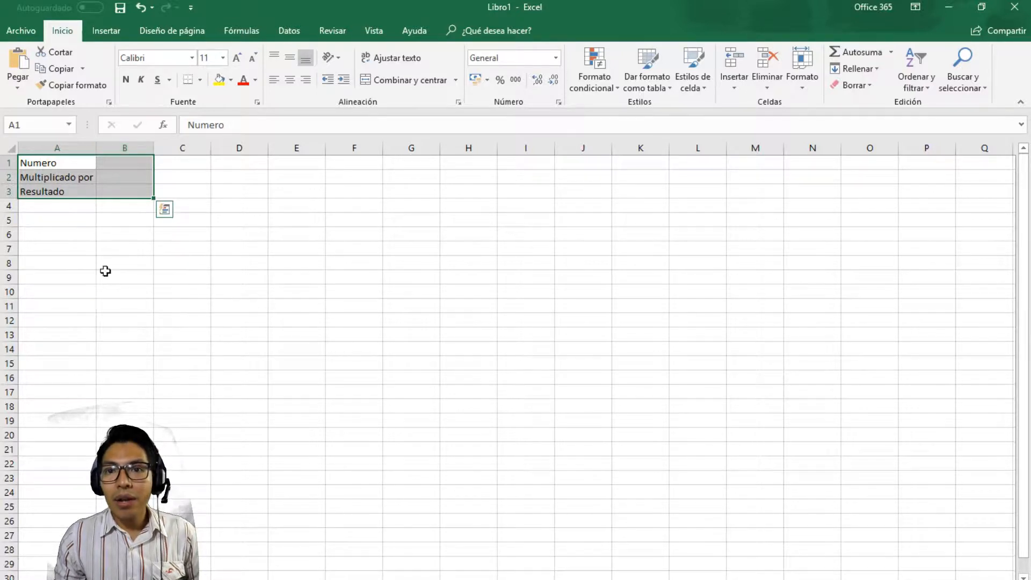
left_click(105, 274)
left_click(129, 161)
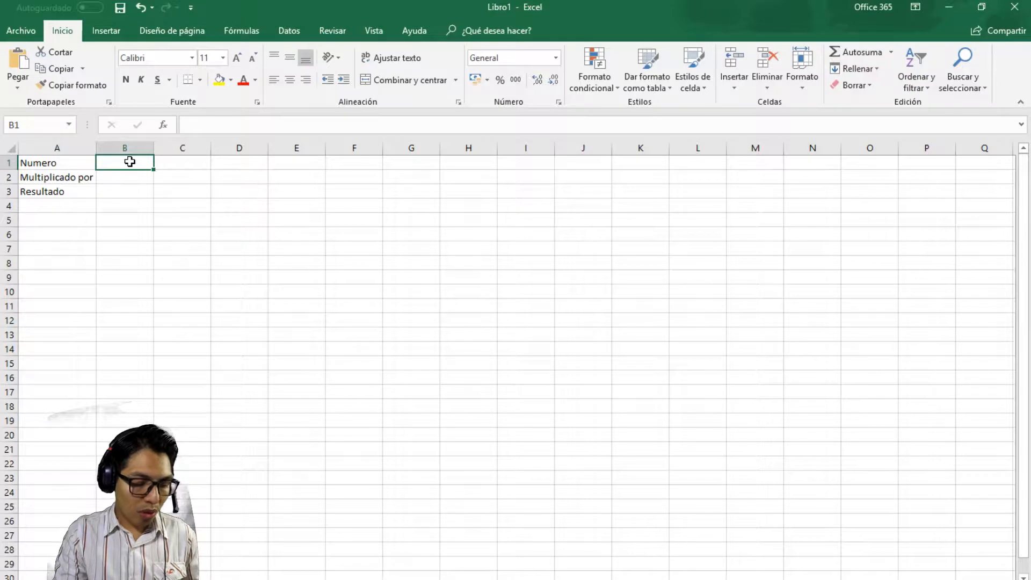
type("845")
key("Return")
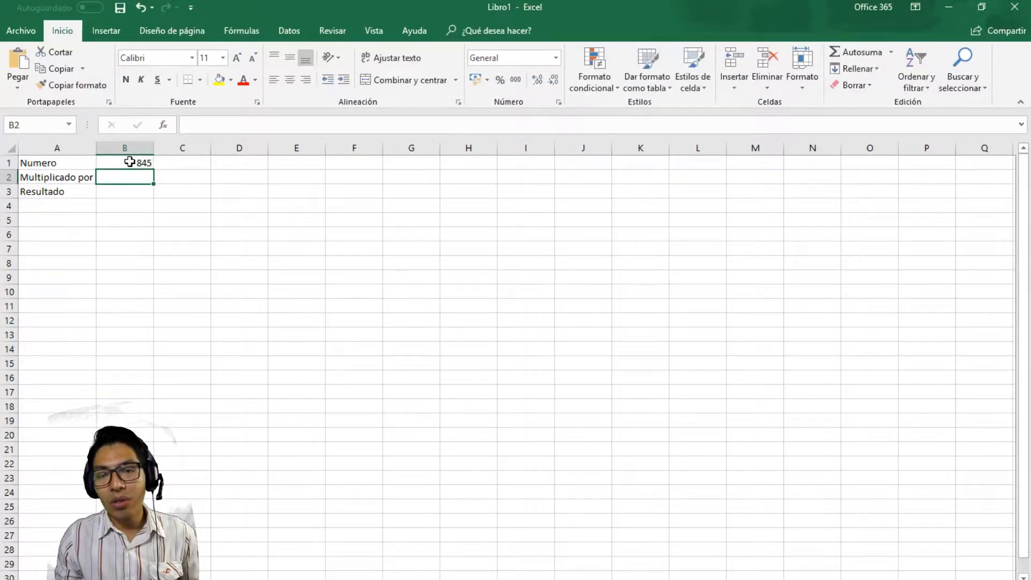
Step: Enter 439482 as the Resultado value in cell B3, leaving B2 empty
left_click(130, 192)
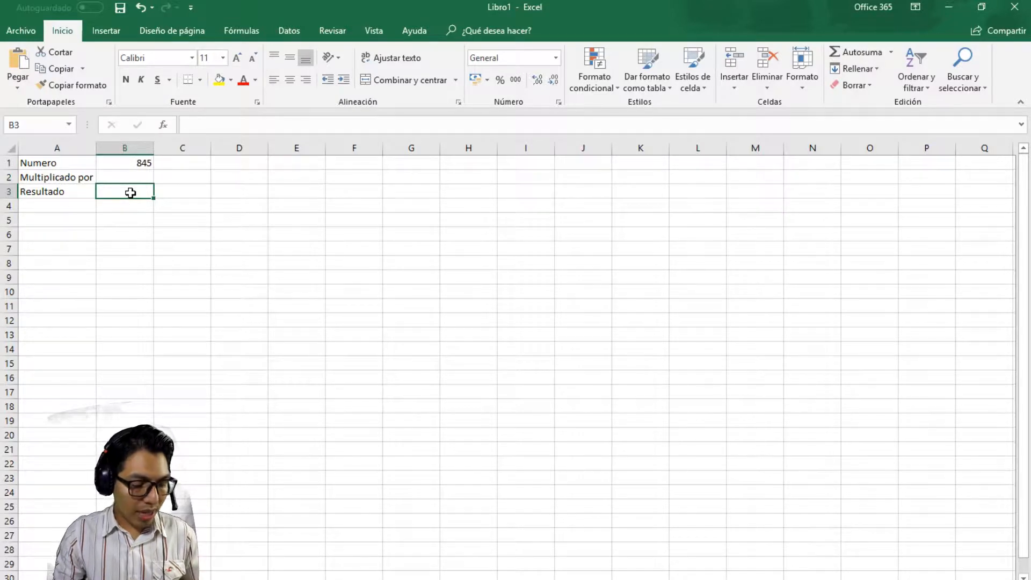
type("4")
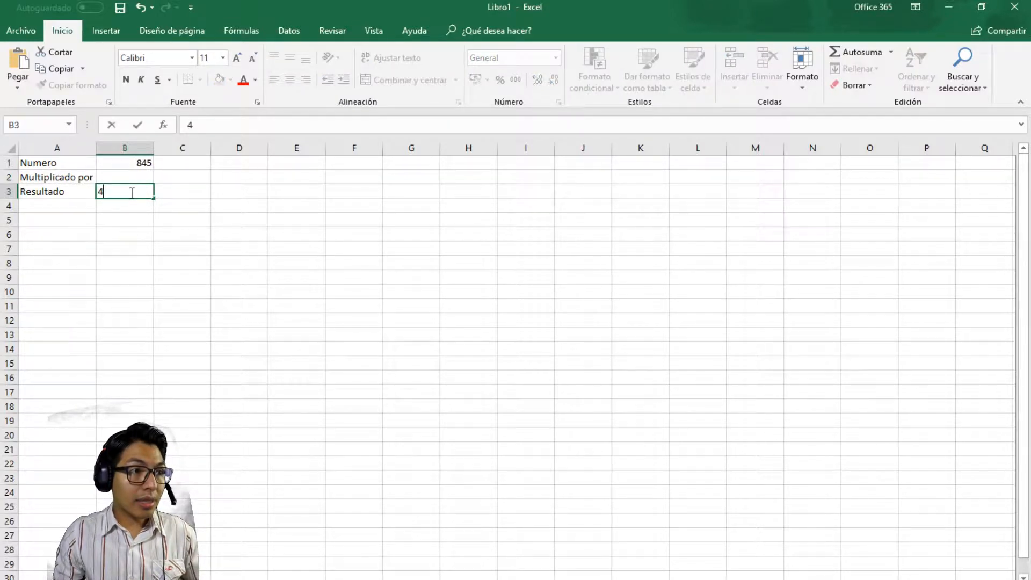
type("39")
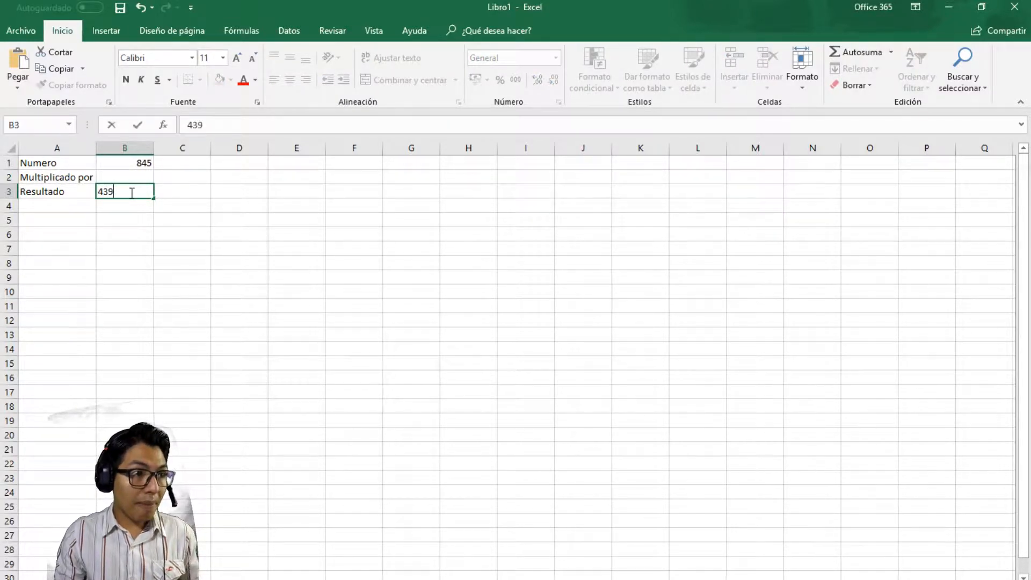
type("482")
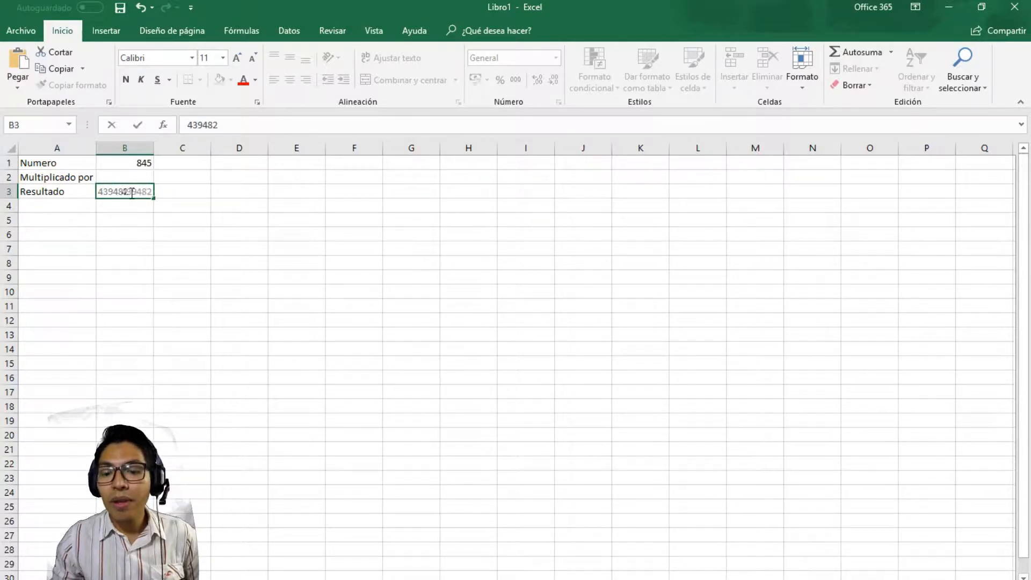
key("Tab")
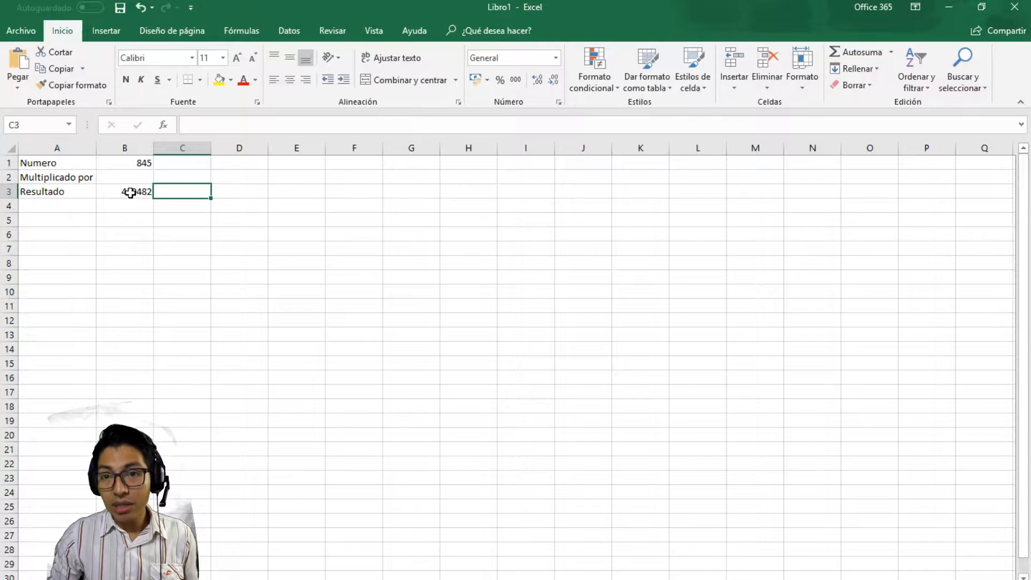
key("Tab")
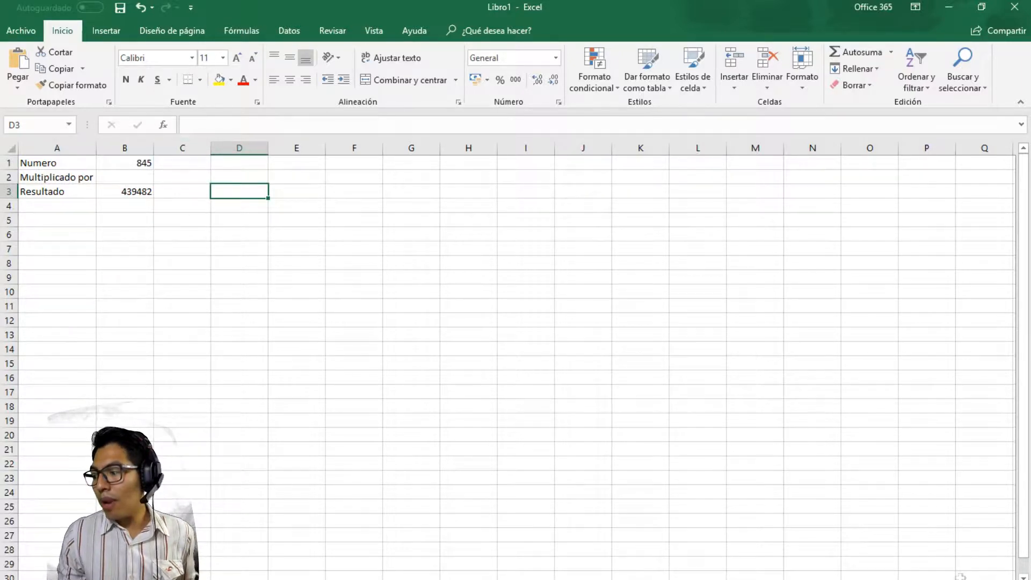
scroll(515, 360, "up", 3)
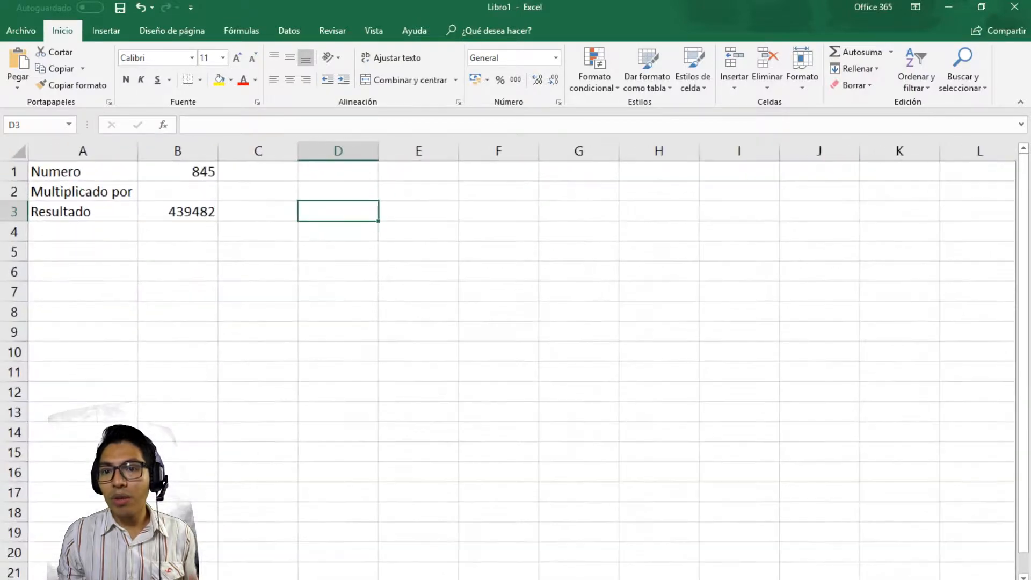
left_click(175, 188)
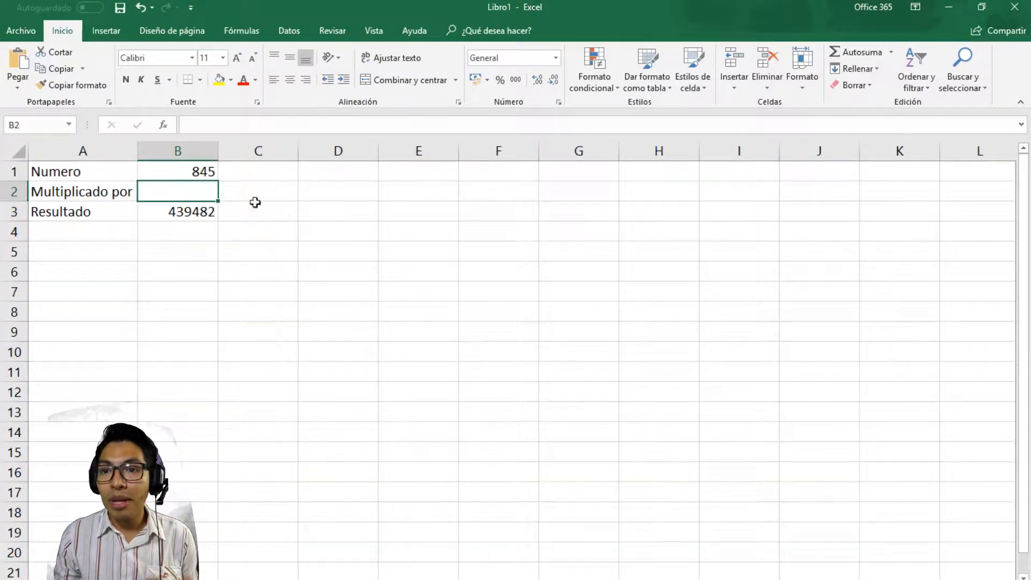
left_click(259, 215)
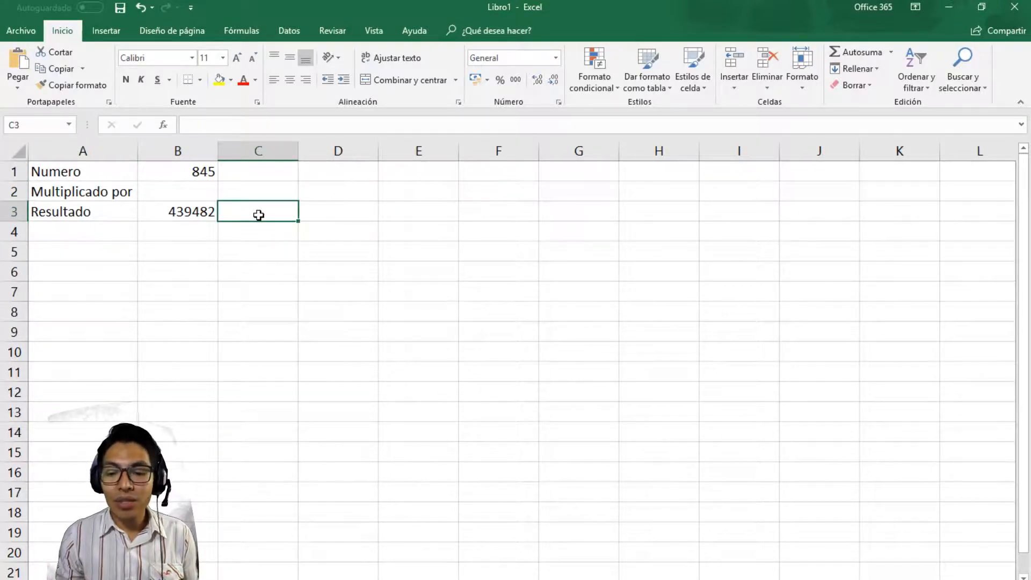
type("=")
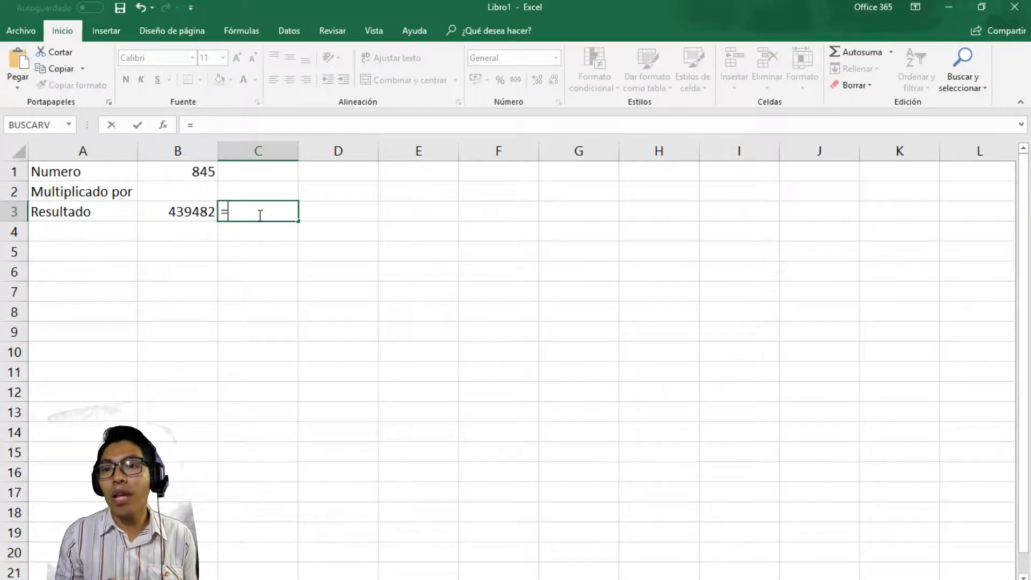
left_click(194, 172)
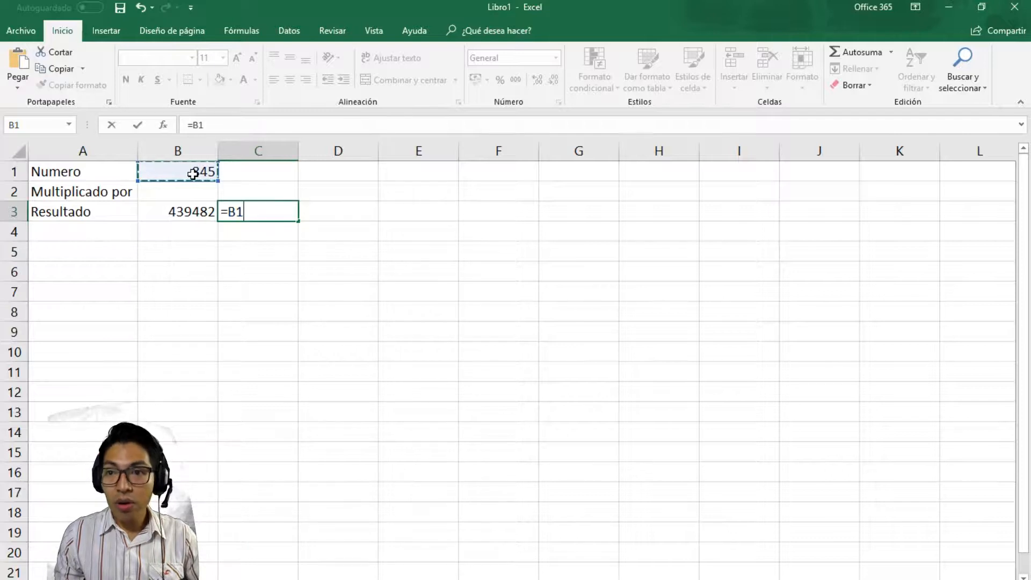
key("Return")
Step: Enter the formula =B1*B2 in cell C3 and clear the stray asterisk from C4
left_click(287, 209)
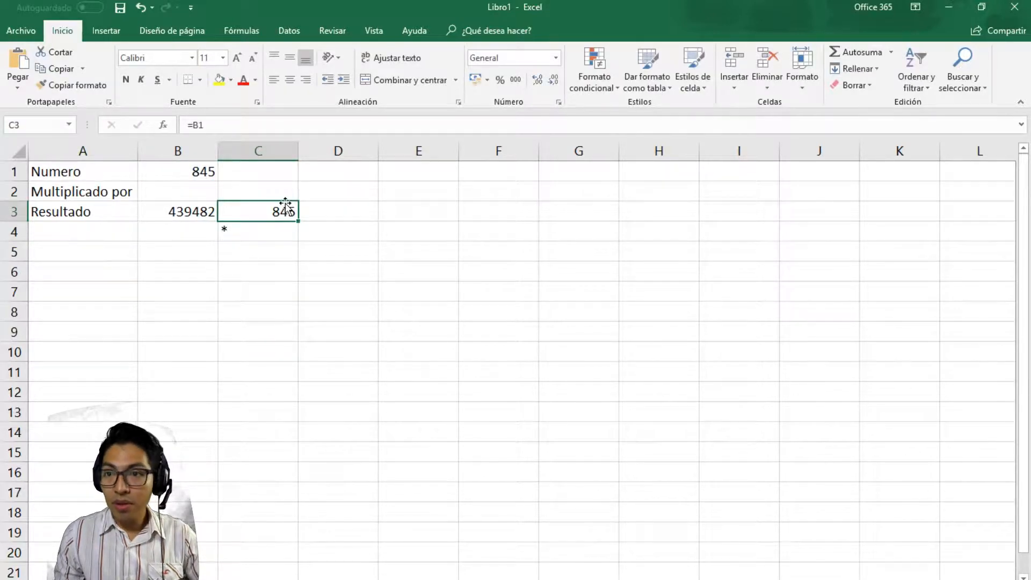
type("?")
key("BackSpace")
type("=")
left_click(195, 171)
type("*")
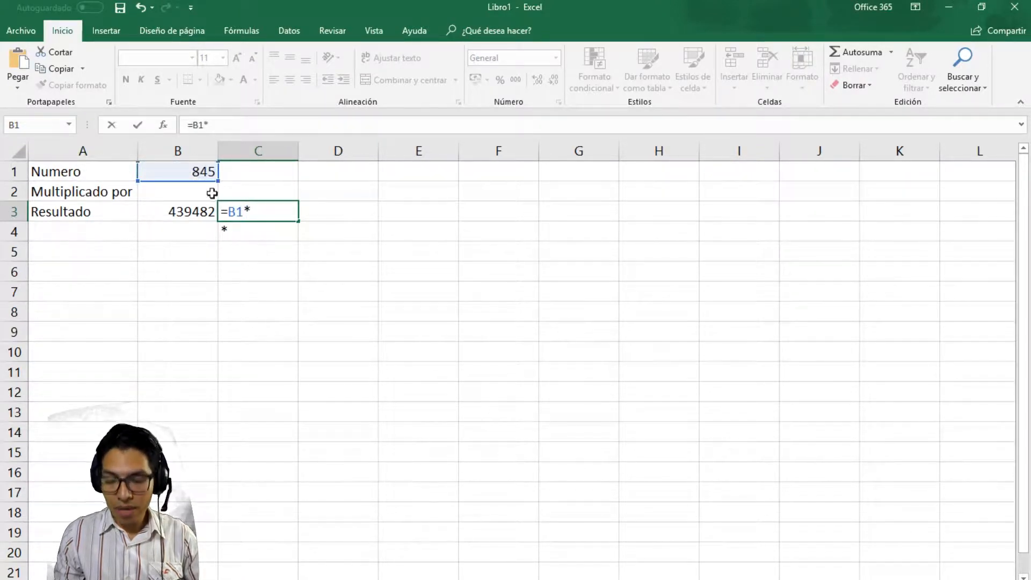
left_click(211, 191)
key("Return")
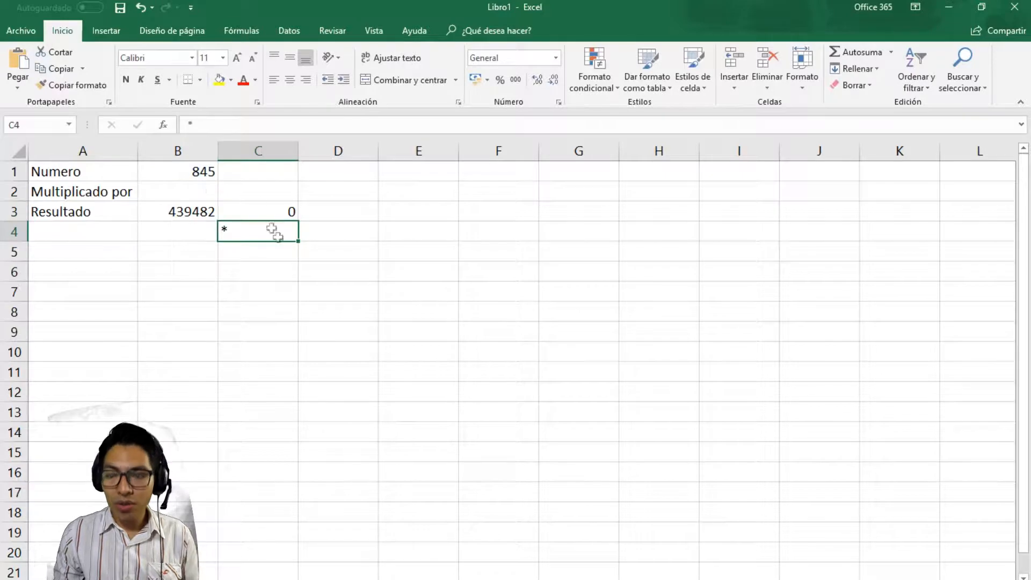
left_click(274, 211)
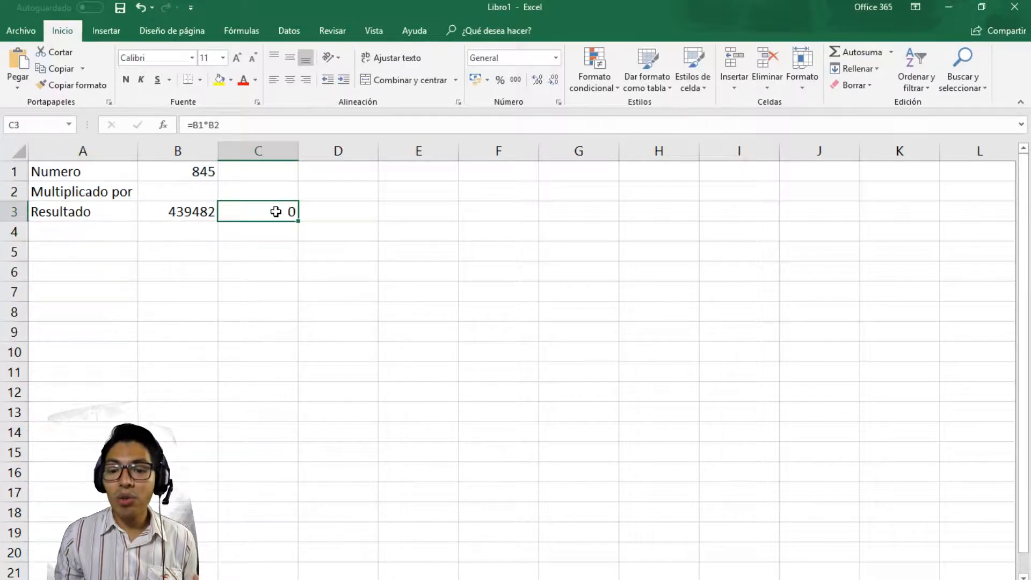
Step: Test the formula with 765 as the multiplier in cell B2 and clear that cell again
left_click(191, 194)
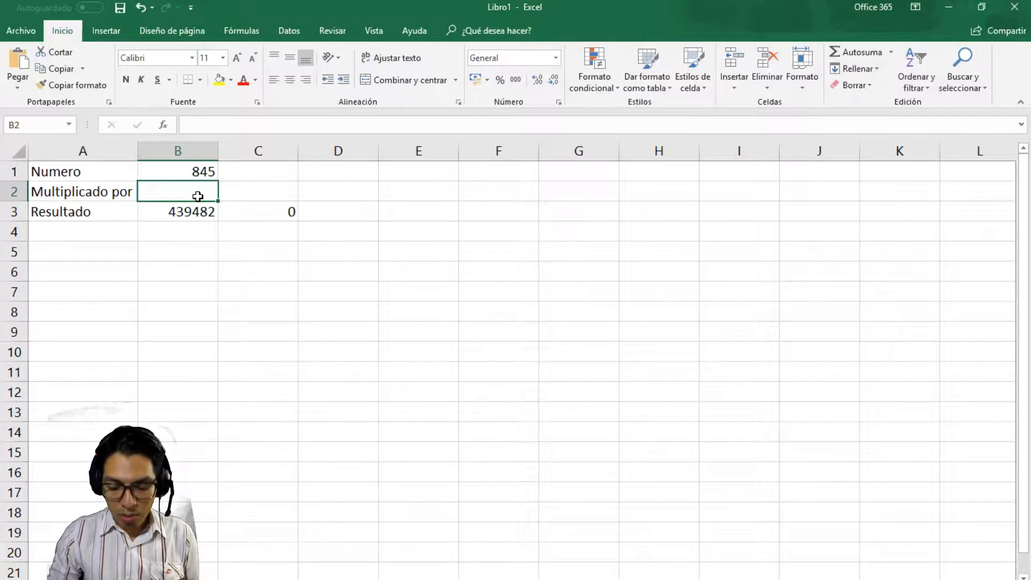
type("765")
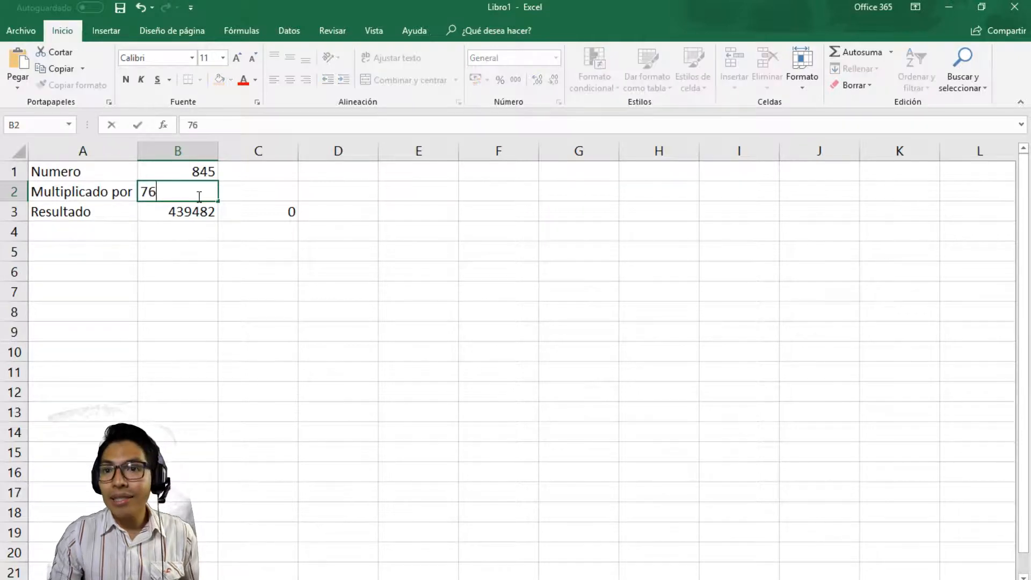
key("Return")
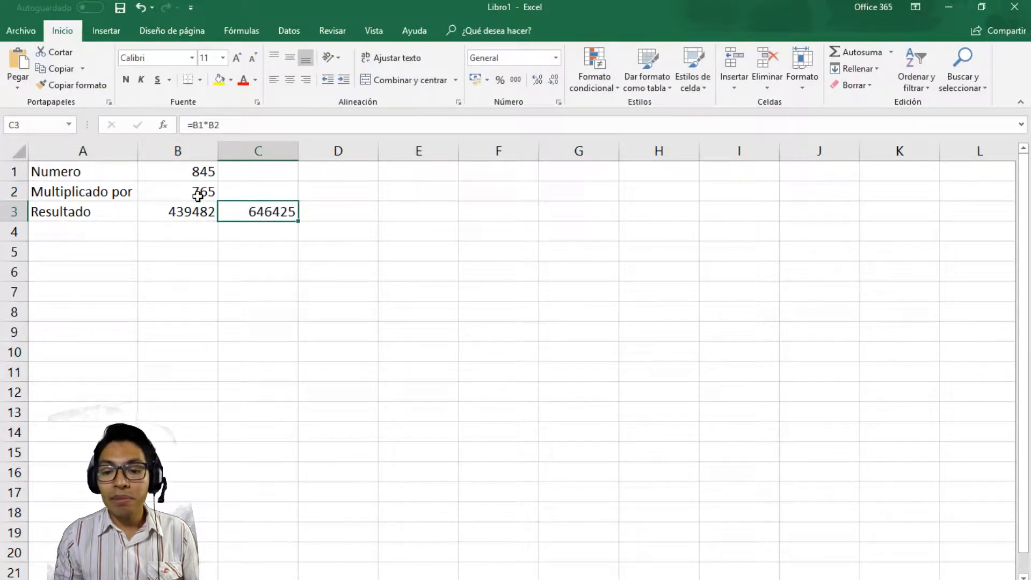
key("Up")
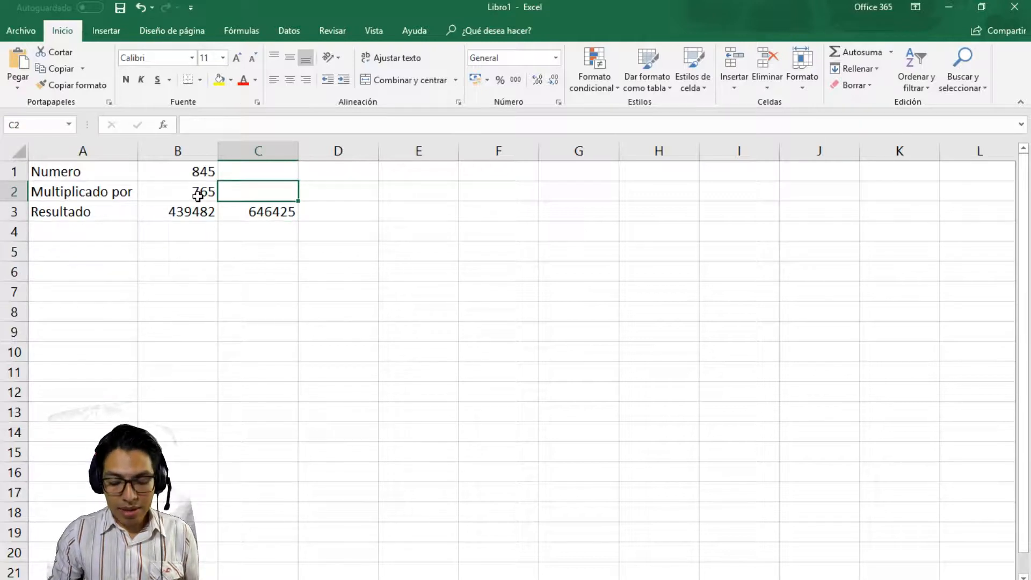
key("Left")
key("Delete")
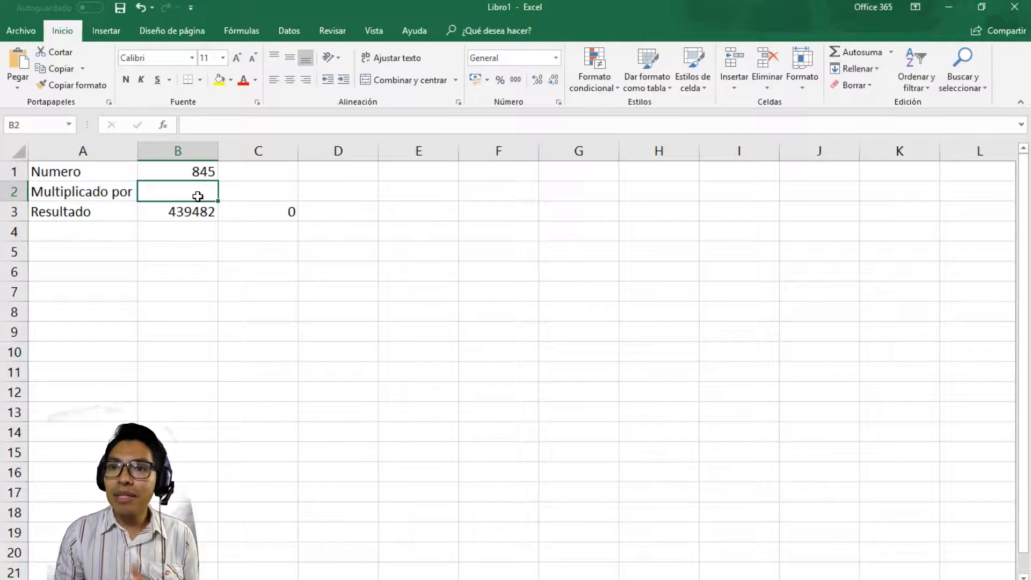
Step: Set up Goal Seek (Buscar objetivo) with C3 as the formula cell and 439482 as the target value
left_click(274, 212)
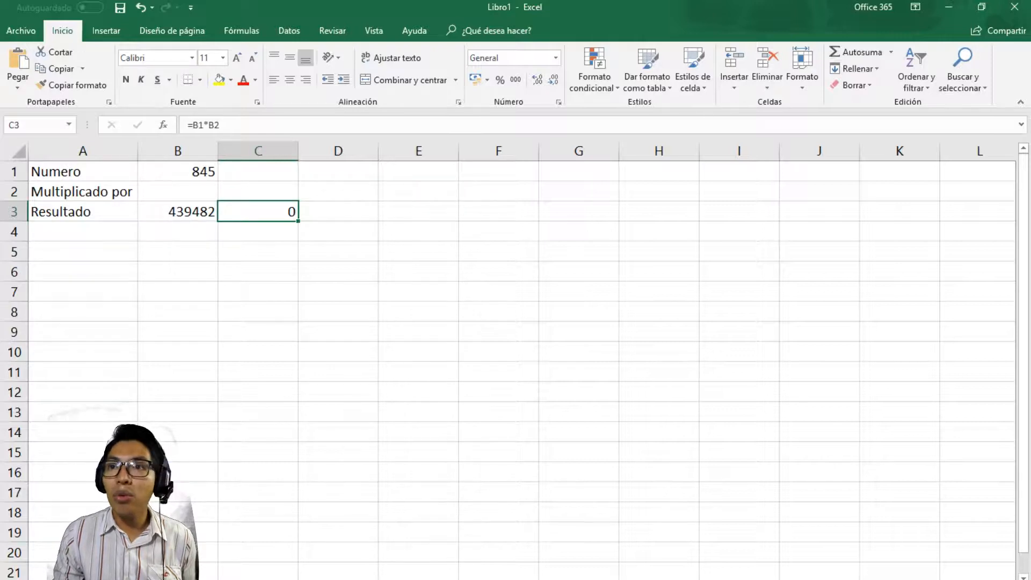
left_click(282, 32)
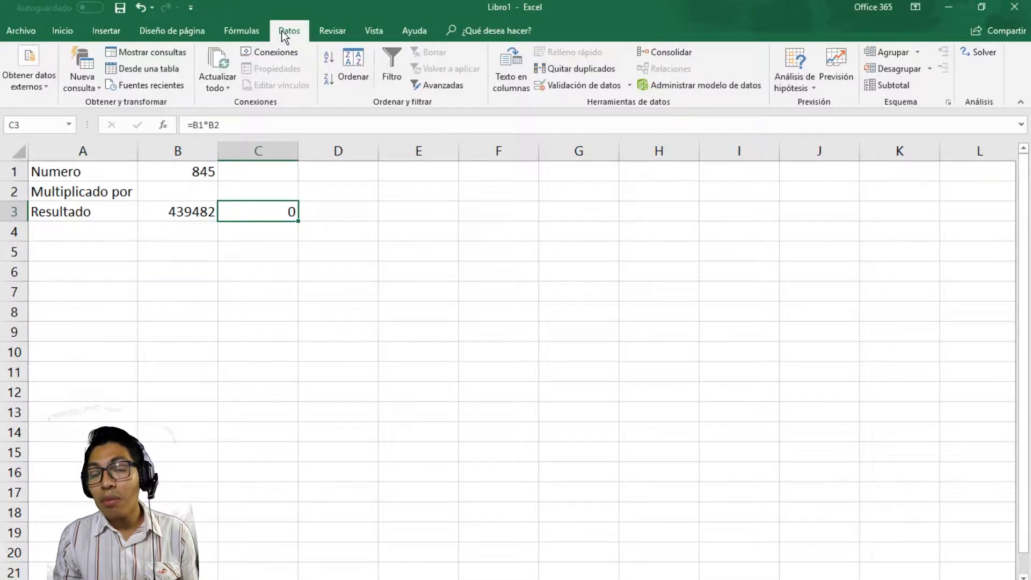
left_click(797, 92)
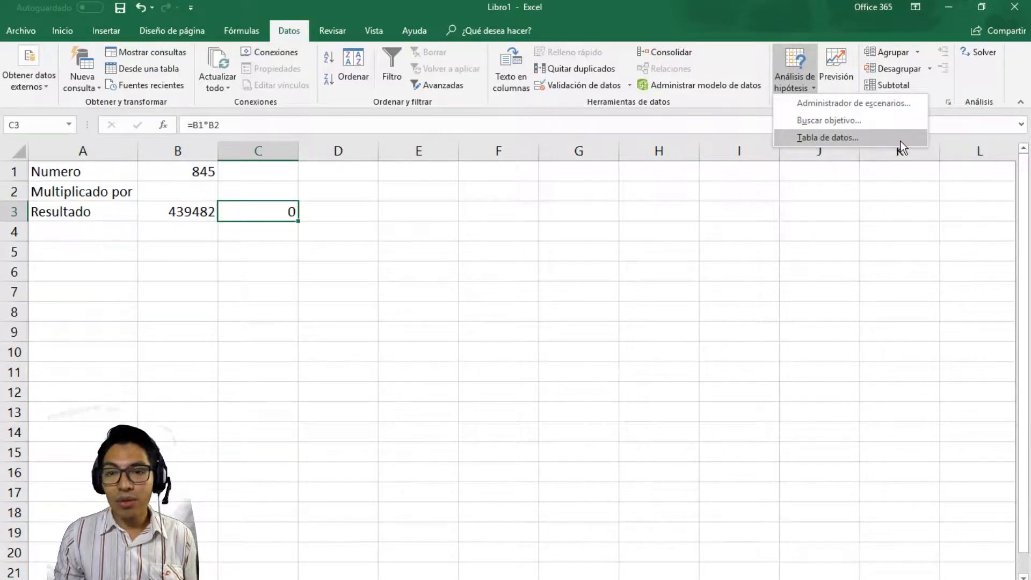
left_click(871, 121)
left_click_drag(500, 217, 379, 177)
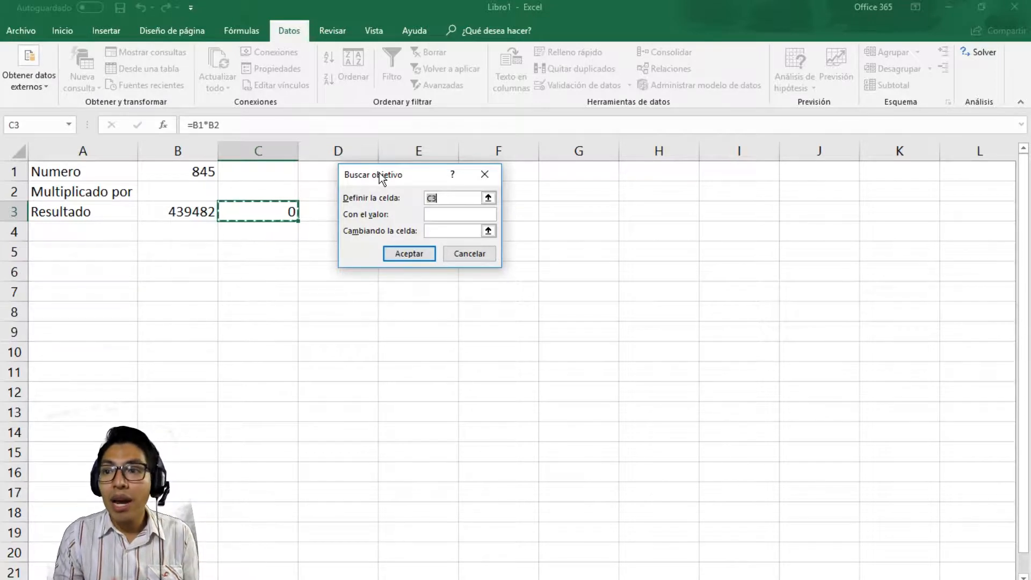
left_click(455, 201)
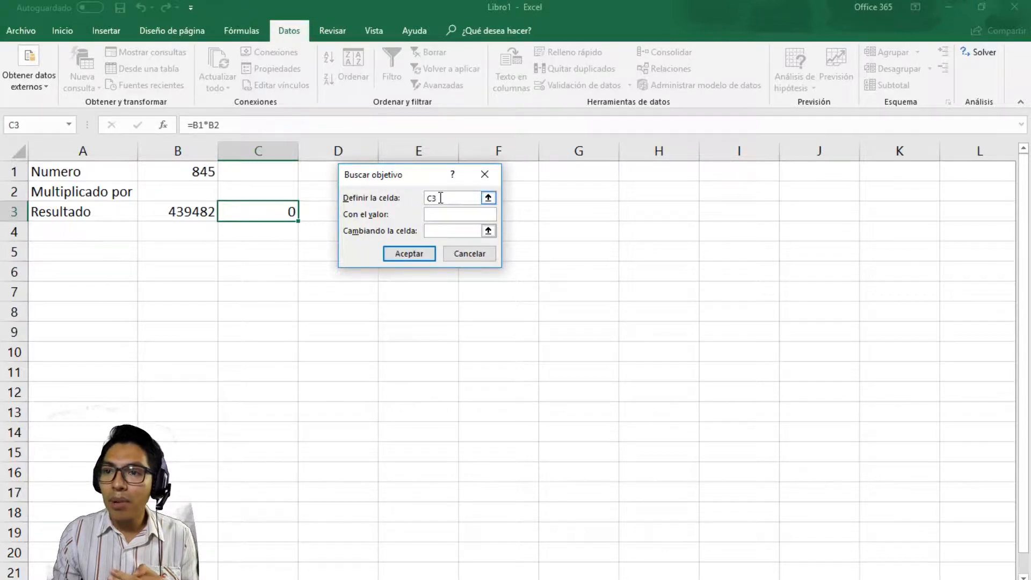
left_click(447, 215)
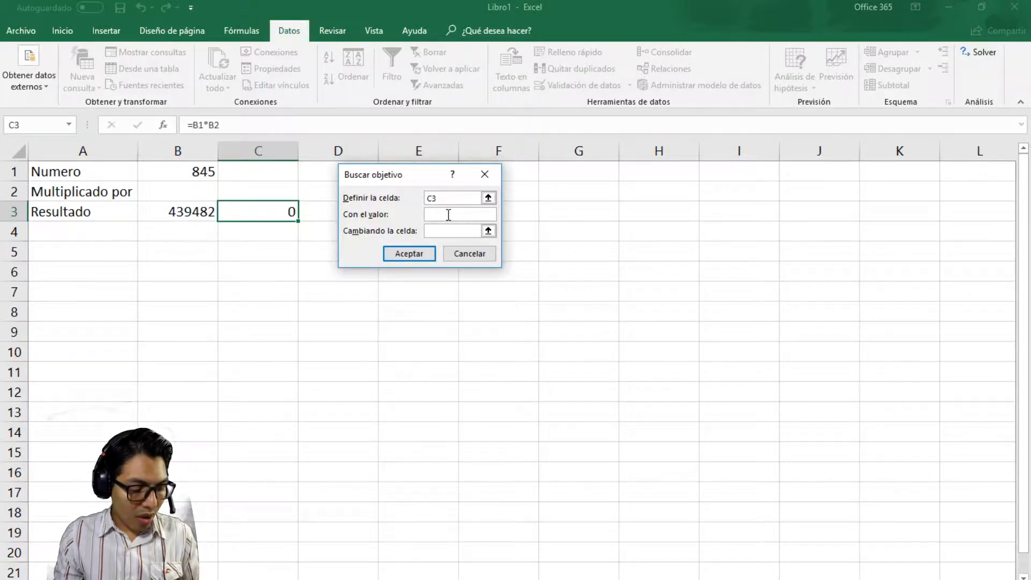
type("4394")
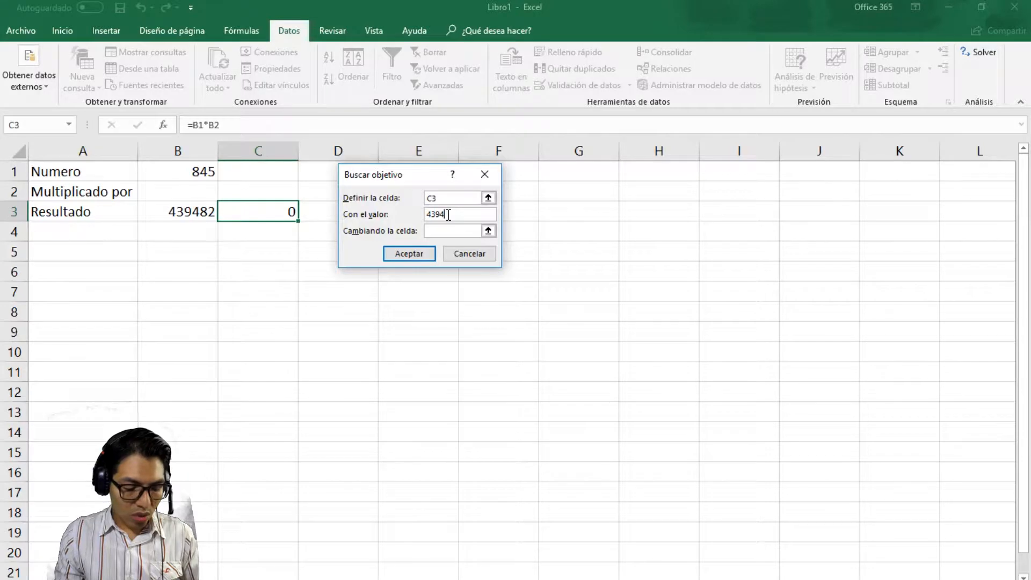
type("82")
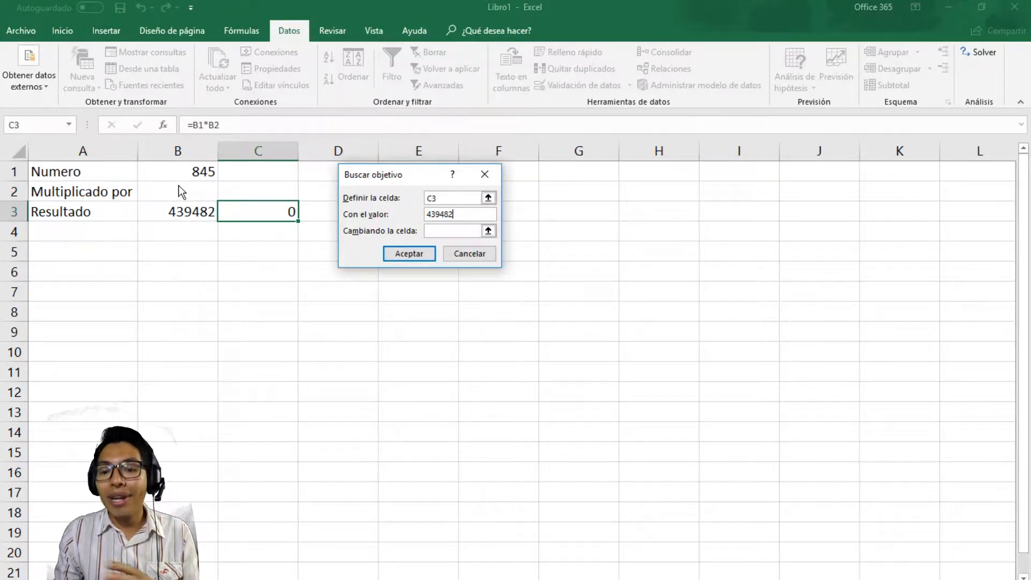
Step: Choose B2 as the changing cell and run the goal seek
left_click(487, 230)
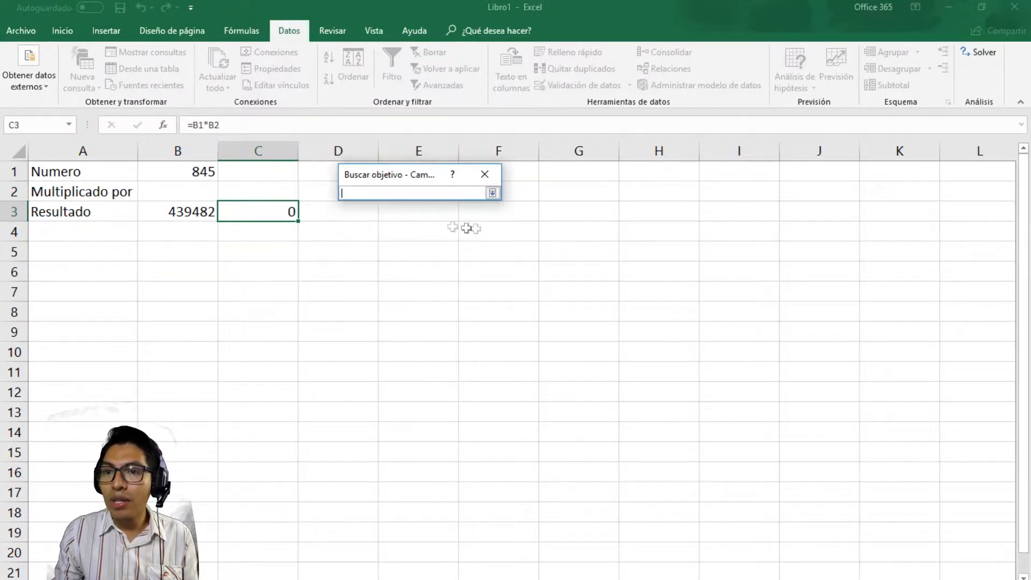
left_click(191, 192)
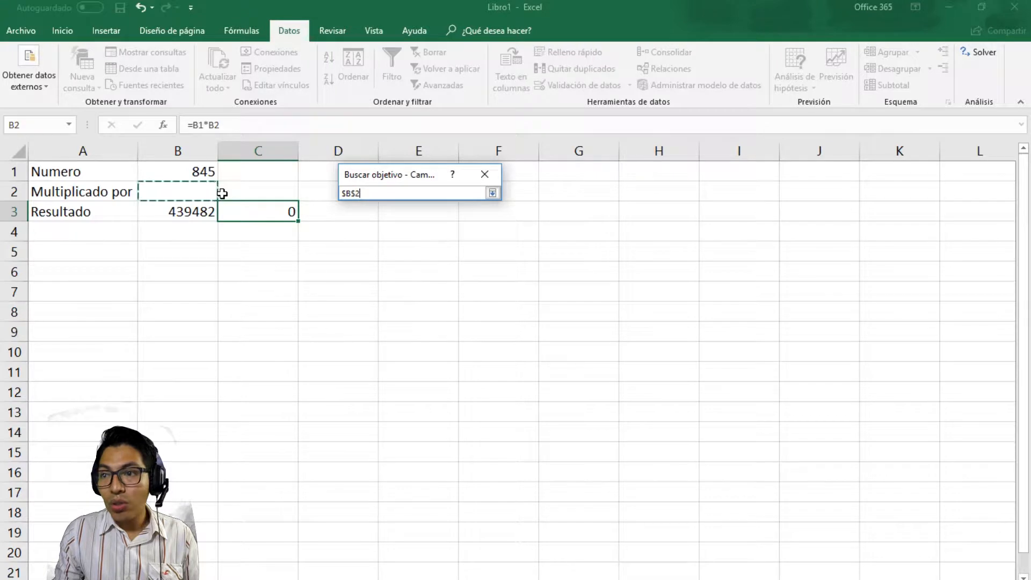
key("Return")
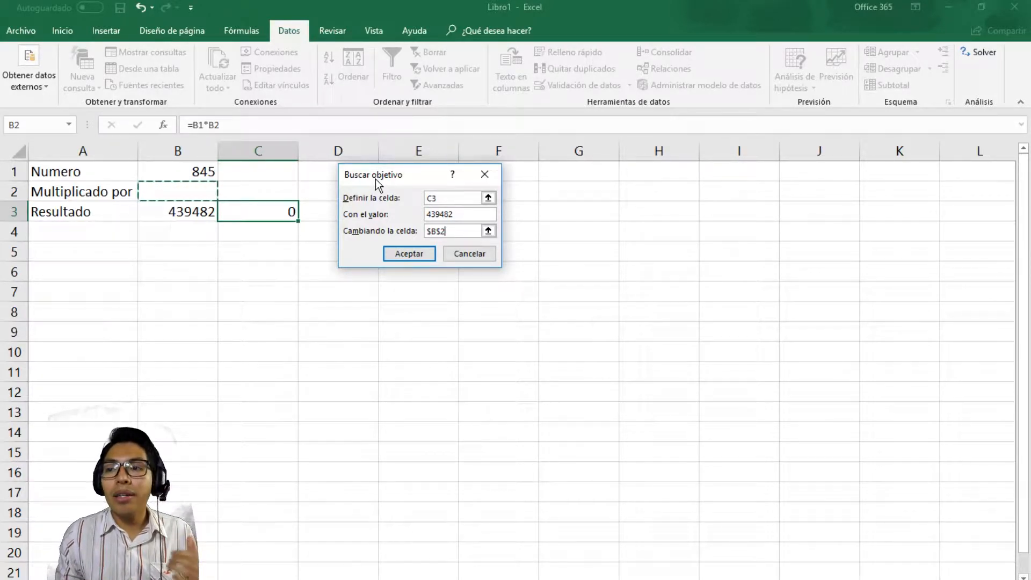
left_click(406, 252)
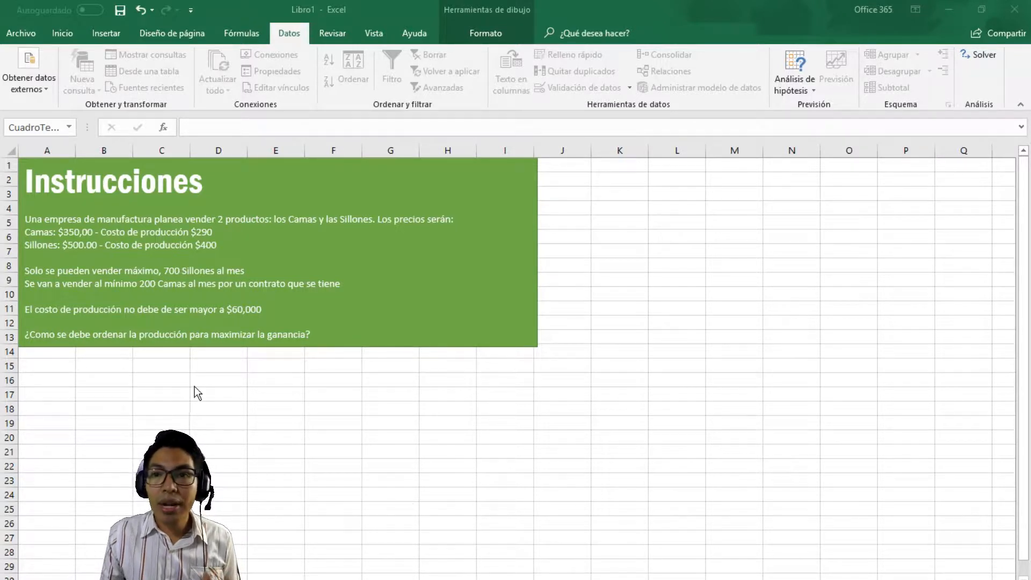
Step: Enter the title Maximizar Ganancias in cell D16, below the Instrucciones text box
key("ctrl+v")
left_click(214, 380)
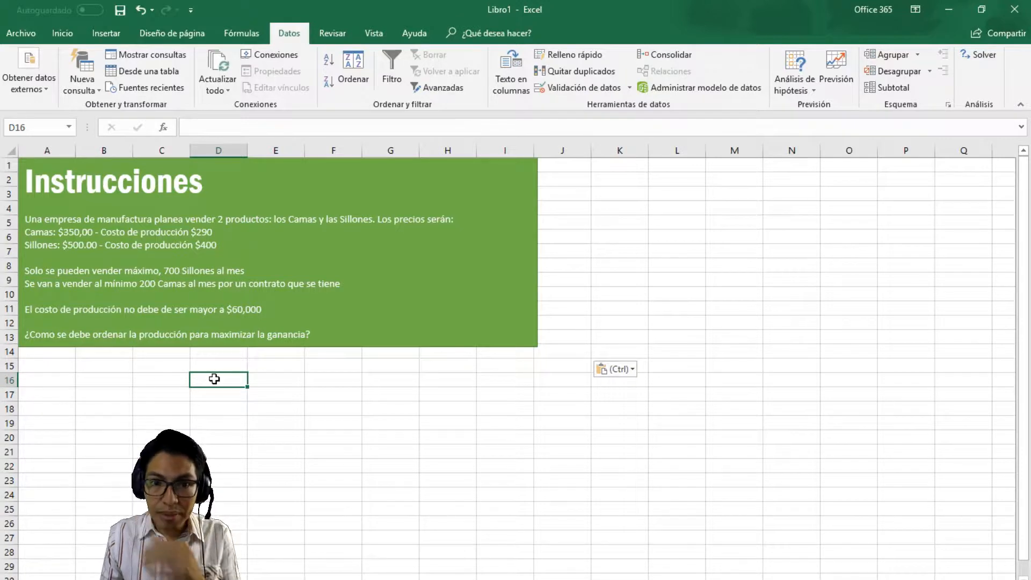
type("MSA")
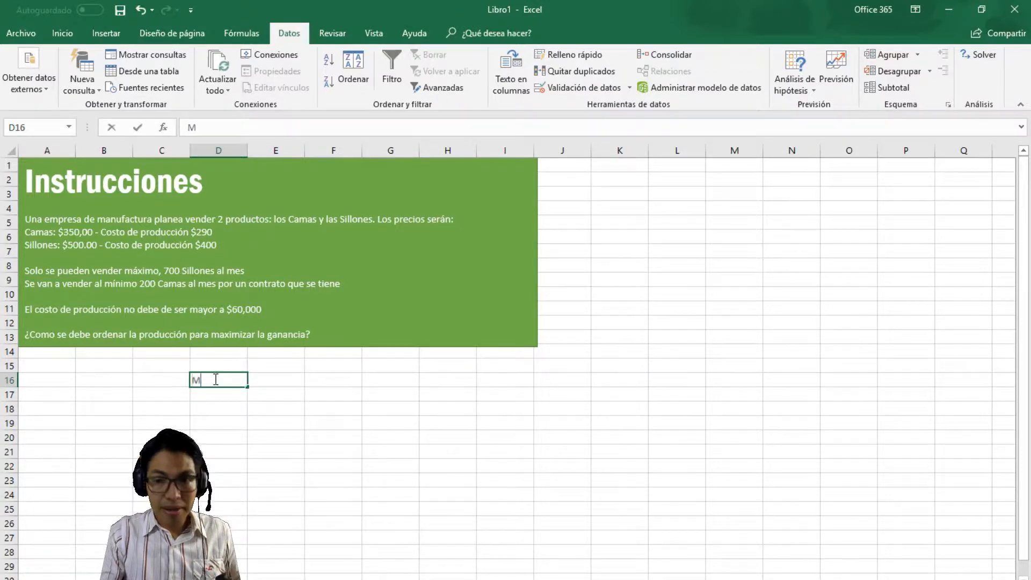
key("BackSpace")
key("BackSpace")
type("axi")
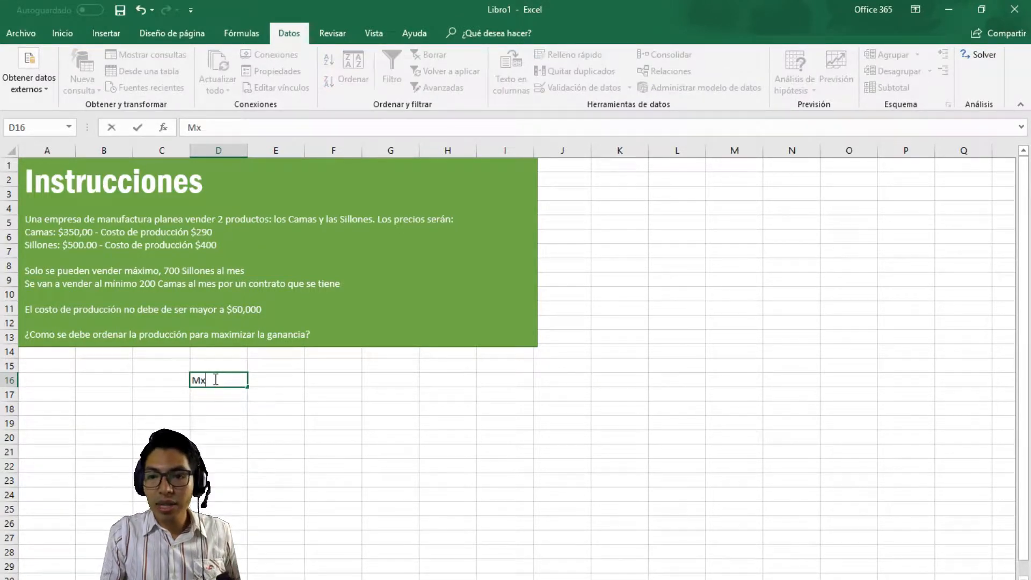
type("mizar")
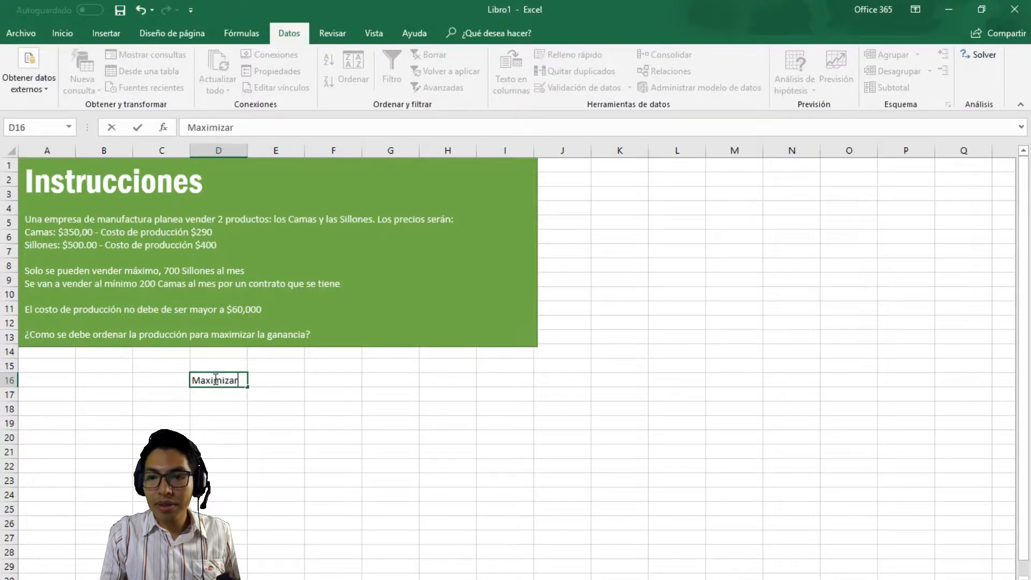
type(" la gan")
key("BackSpace")
key("BackSpace")
key("BackSpace")
key("BackSpace")
key("BackSpace")
key("BackSpace")
type("a")
key("BackSpace")
type("Gan")
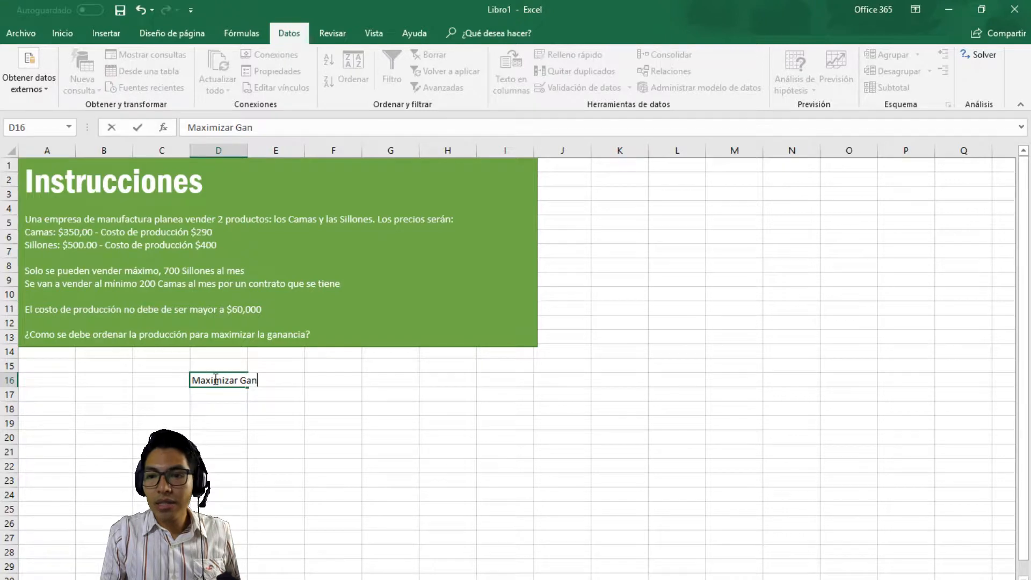
type("ancias")
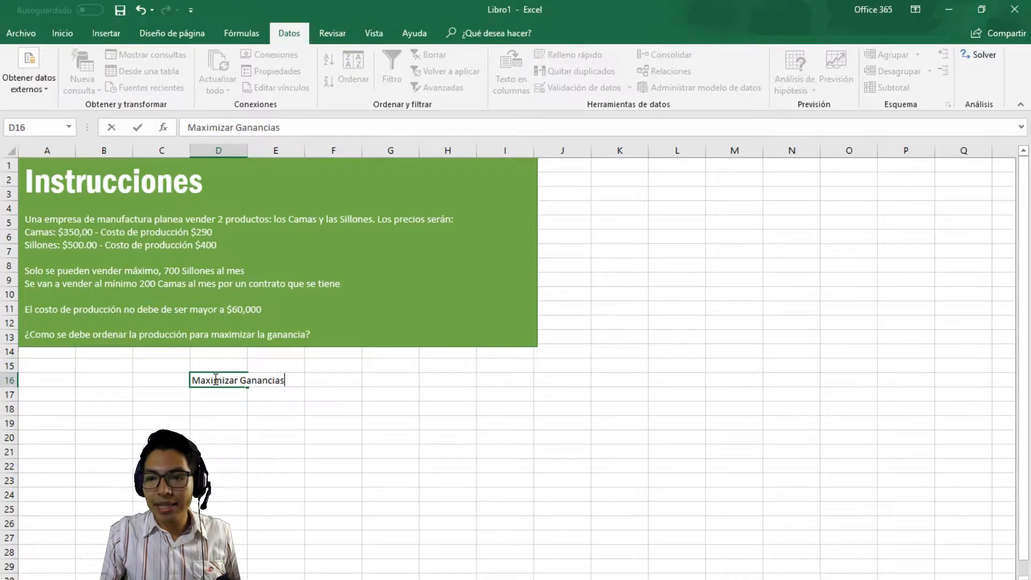
key("Return")
Step: Merge and center the Maximizar Ganancias title across cells D16 and E16
left_click_drag(226, 380, 276, 379)
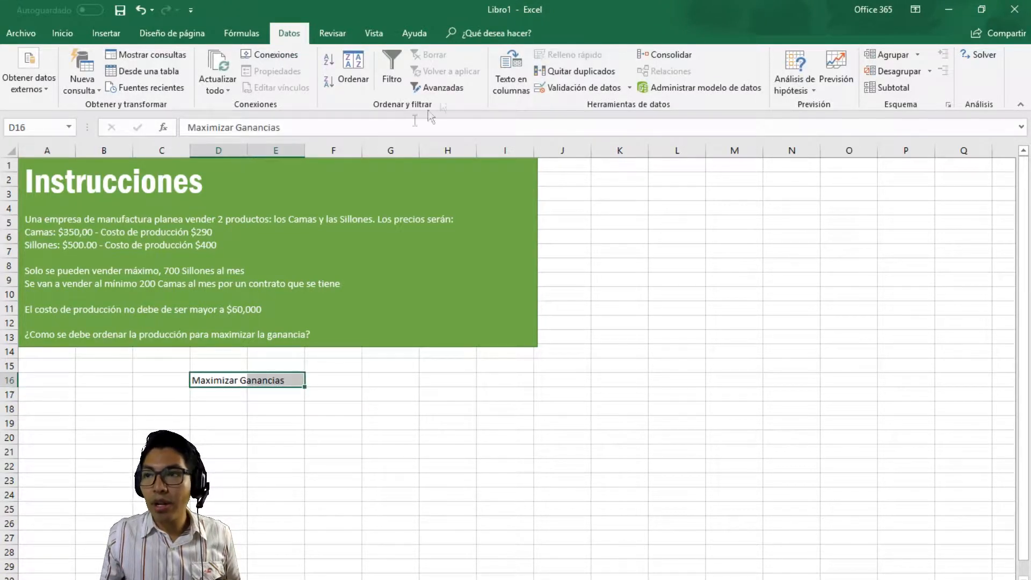
left_click(62, 33)
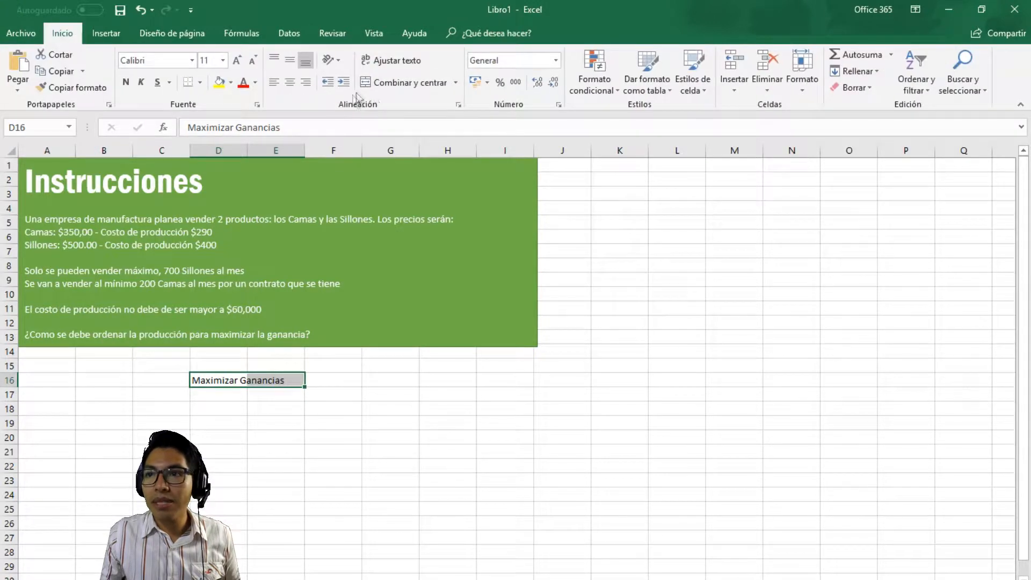
left_click(403, 82)
left_click(328, 379)
Step: Enter the product label Camas in cell D18
left_click(220, 393)
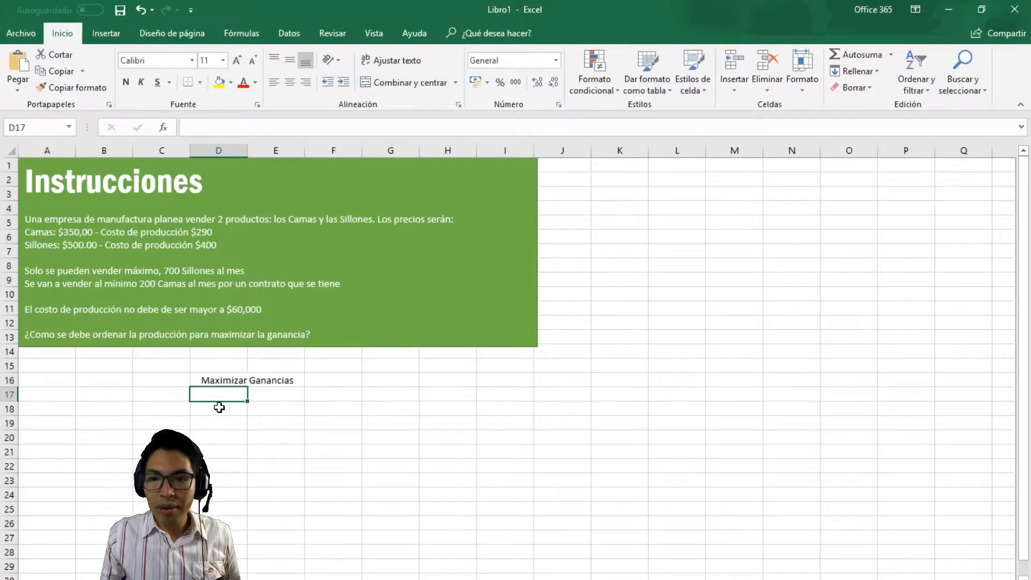
left_click(235, 407)
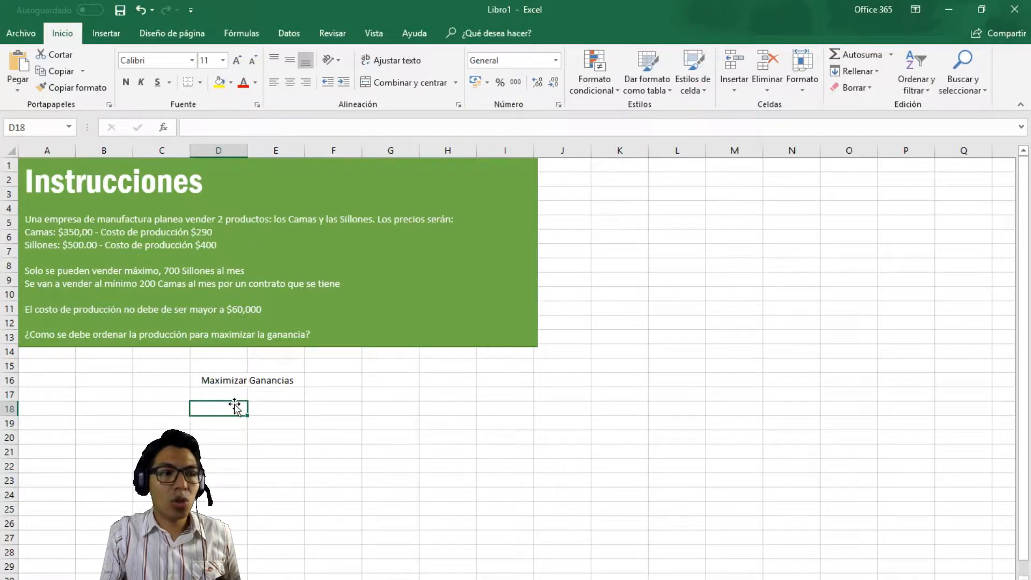
type("Ca,as{")
key("BackSpace")
key("BackSpace")
key("BackSpace")
key("BackSpace")
type("m")
key("Return")
type("as")
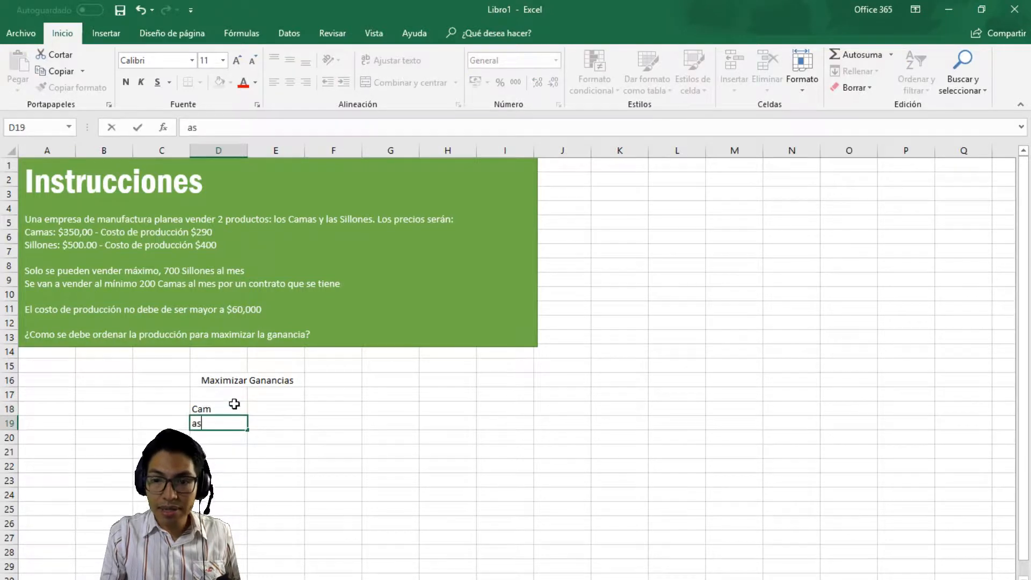
double_click(234, 404)
type("s")
double_click(227, 413)
type("as")
key("Return")
Step: Enter the product label Sillones in cell D19 and clear the stray s from D17
type("A")
key("BackSpace")
type("sSillon")
key("BackSpace")
key("BackSpace")
key("BackSpace")
key("BackSpace")
type("llones")
key("Up")
key("Up")
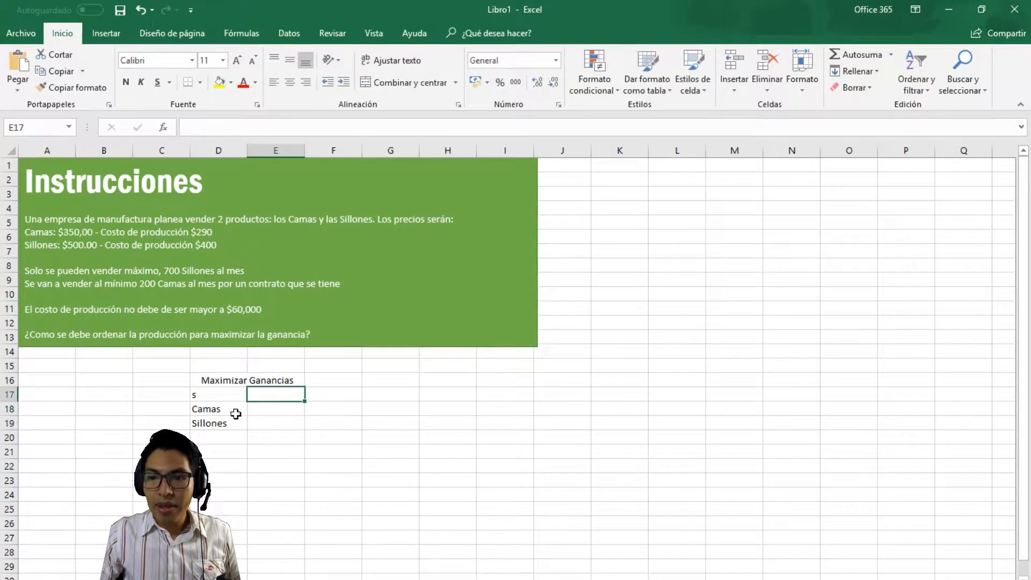
key("Delete")
Step: Add a Precio column in E17 with 350 for Camas and 500 for Sillones
key("Right")
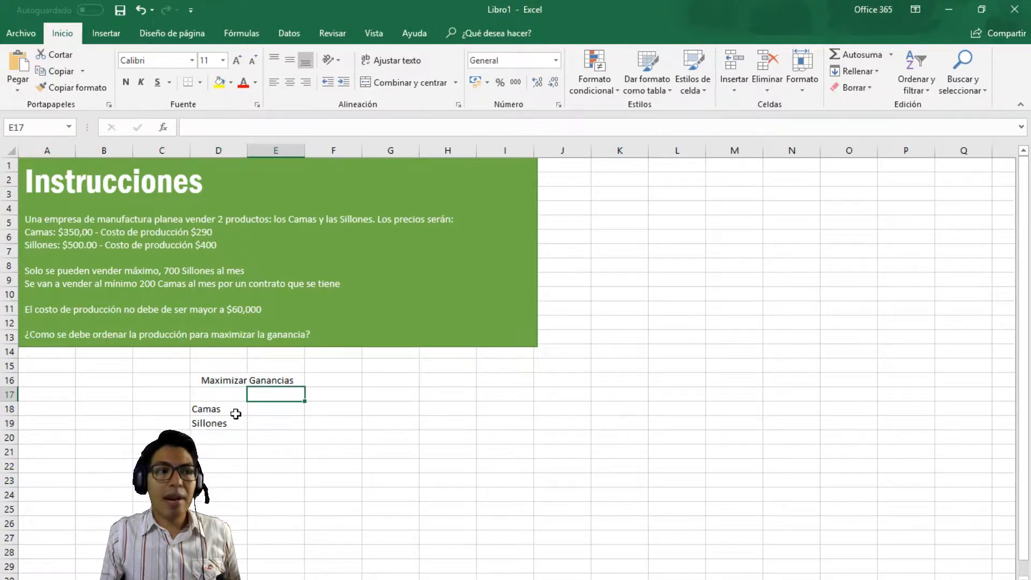
type("Precio")
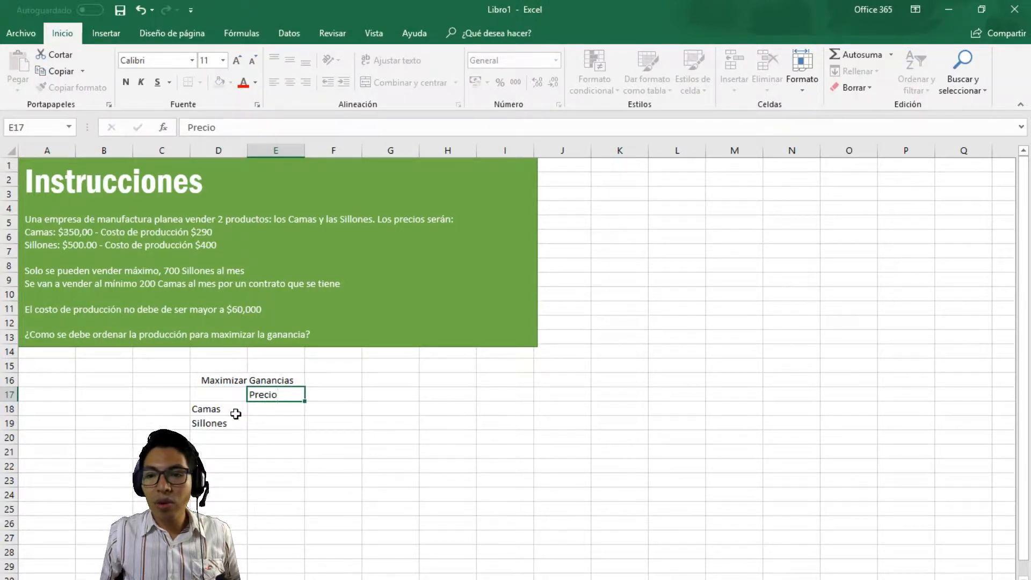
key("Return")
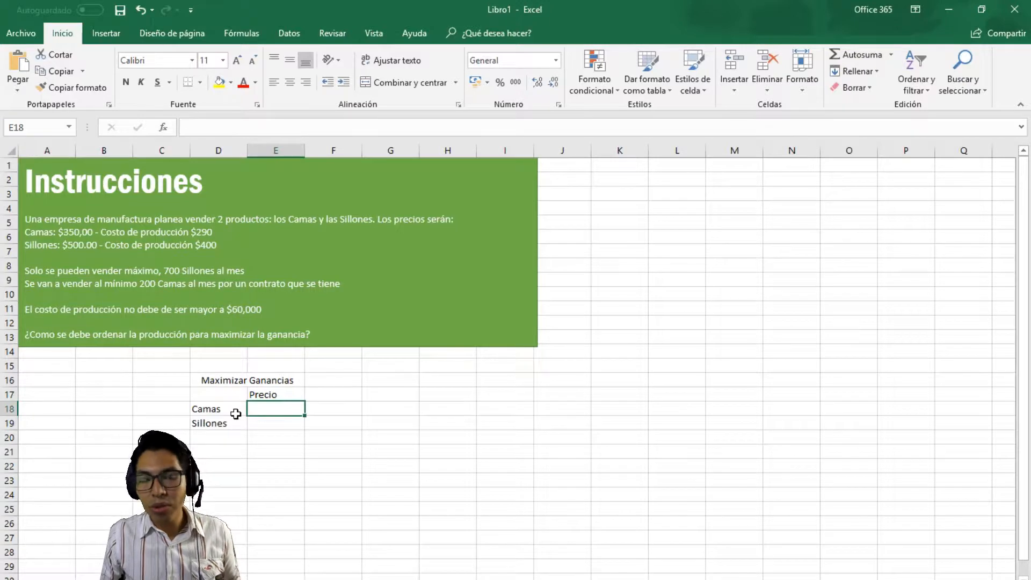
type("350")
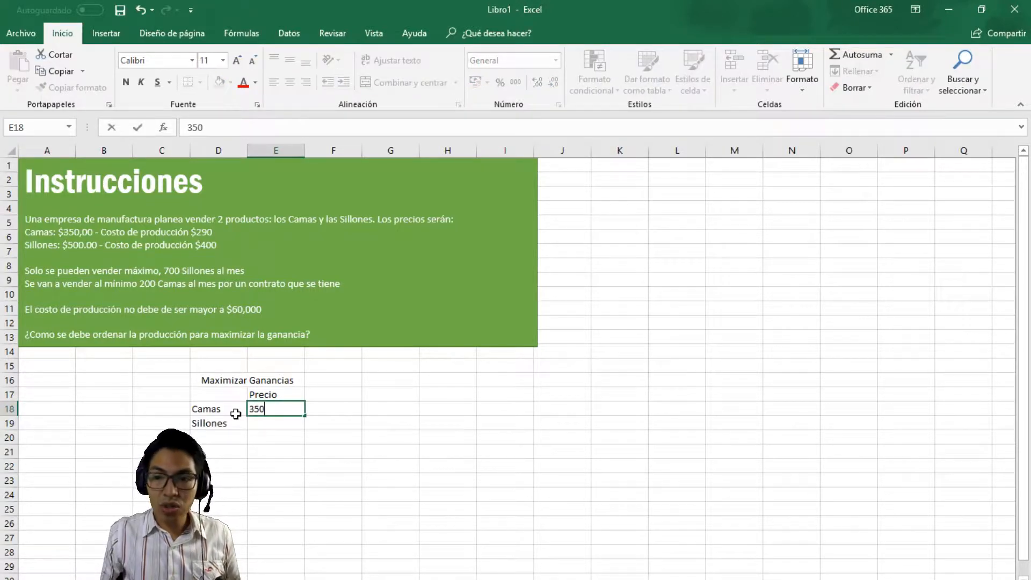
key("Return")
key("Left")
key("Right")
type("500")
key("Tab")
Step: Add a Costo column in F17 with 290 for Camas and 400 for Sillones
key("Up")
key("Up")
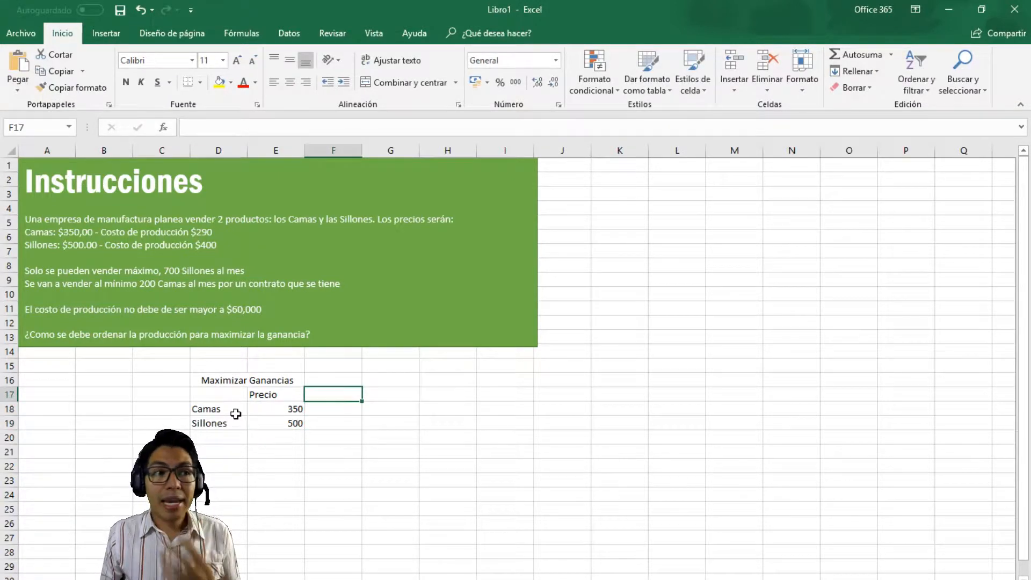
type("Costo")
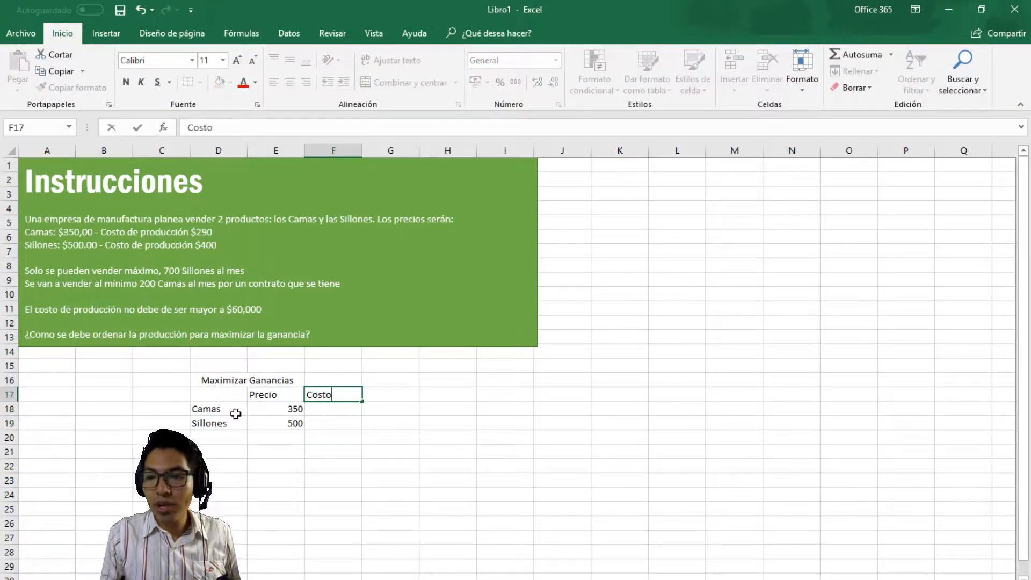
key("Return")
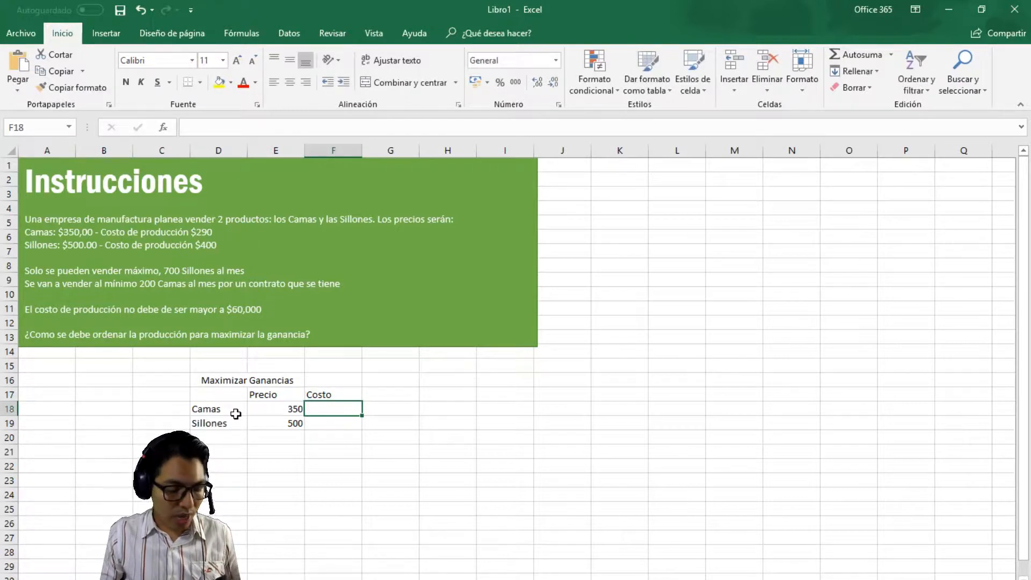
type("390")
key("Return")
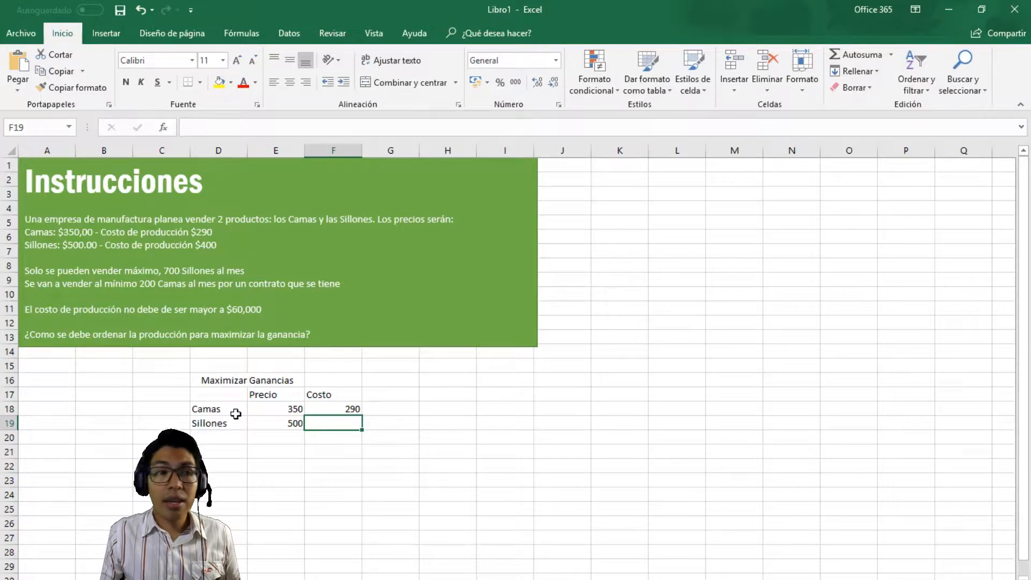
type("400")
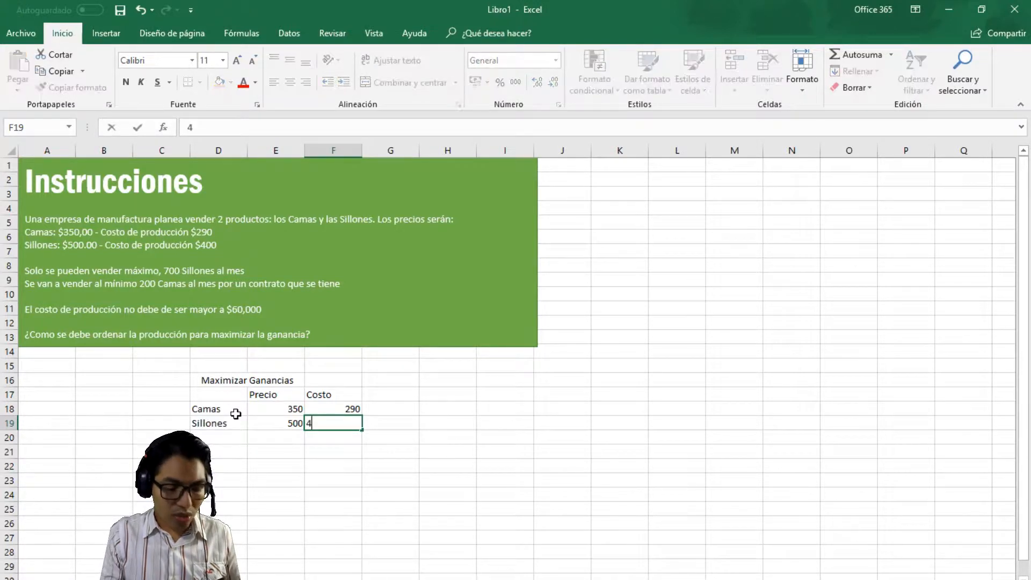
key("Tab")
key("Up")
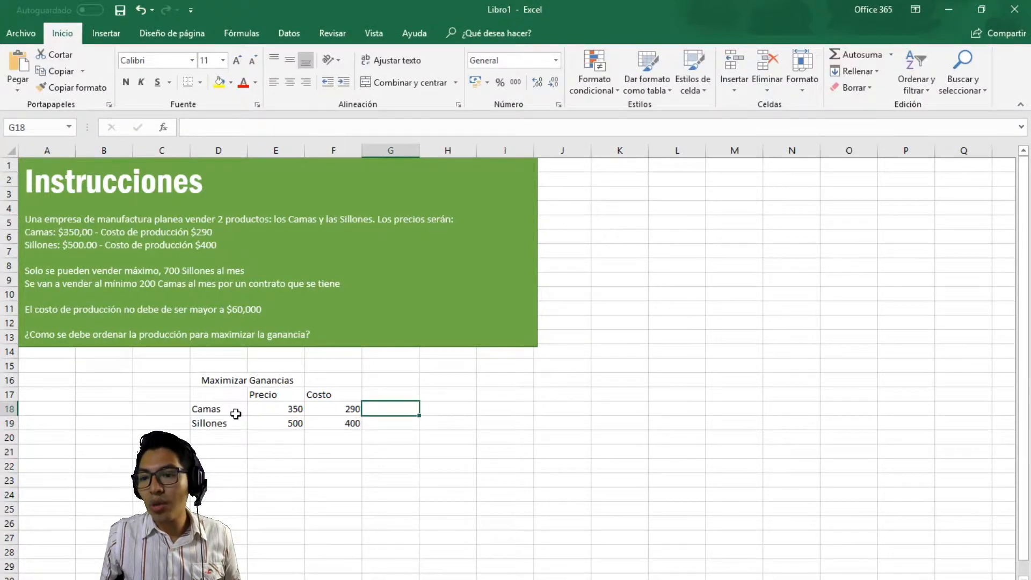
key("Up")
key("Right")
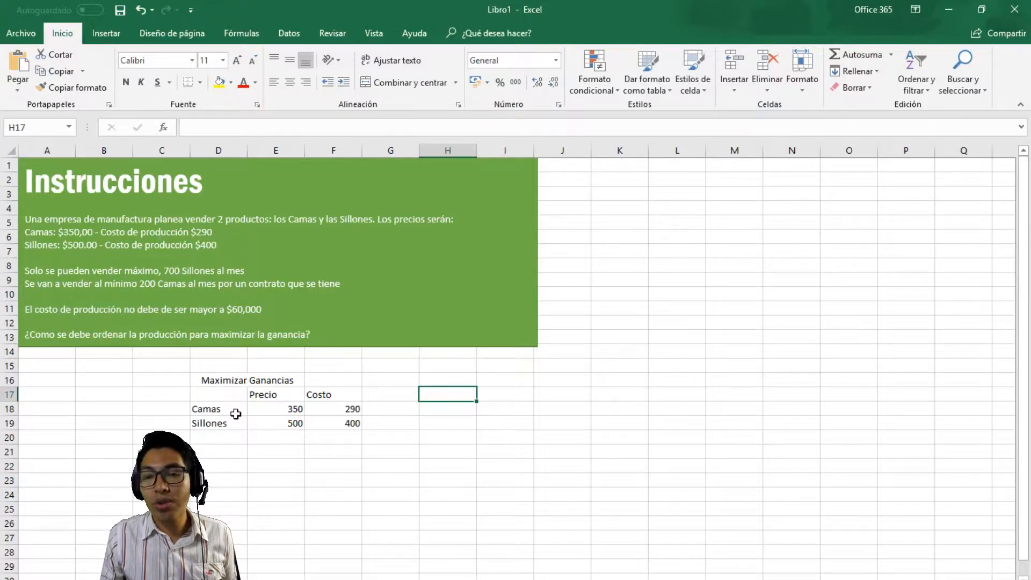
Step: Enter the column header Ganancias in cell G17
key("Left")
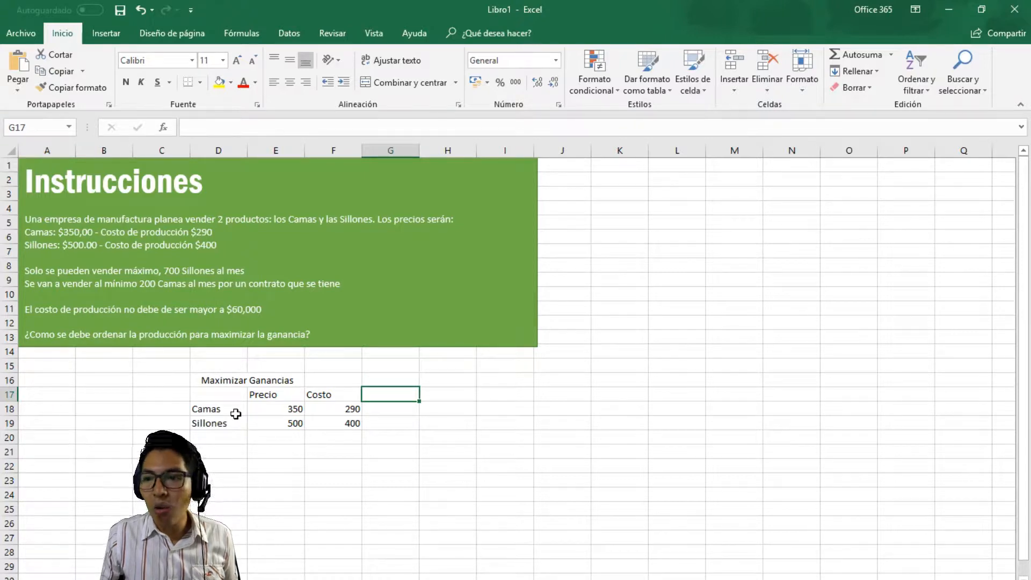
type("Gancias")
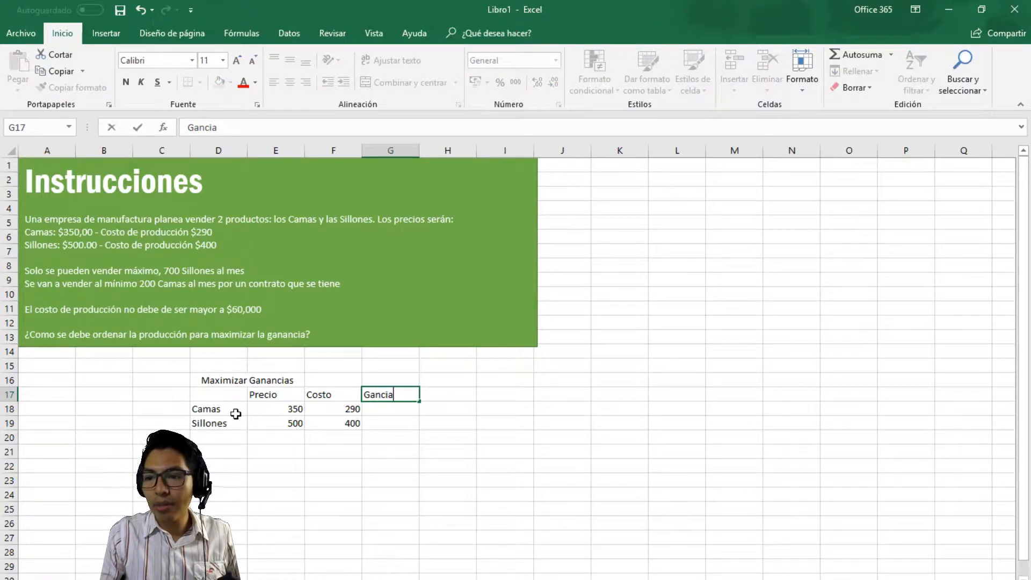
key("BackSpace")
key("BackSpace")
key("BackSpace")
key("BackSpace")
type("a")
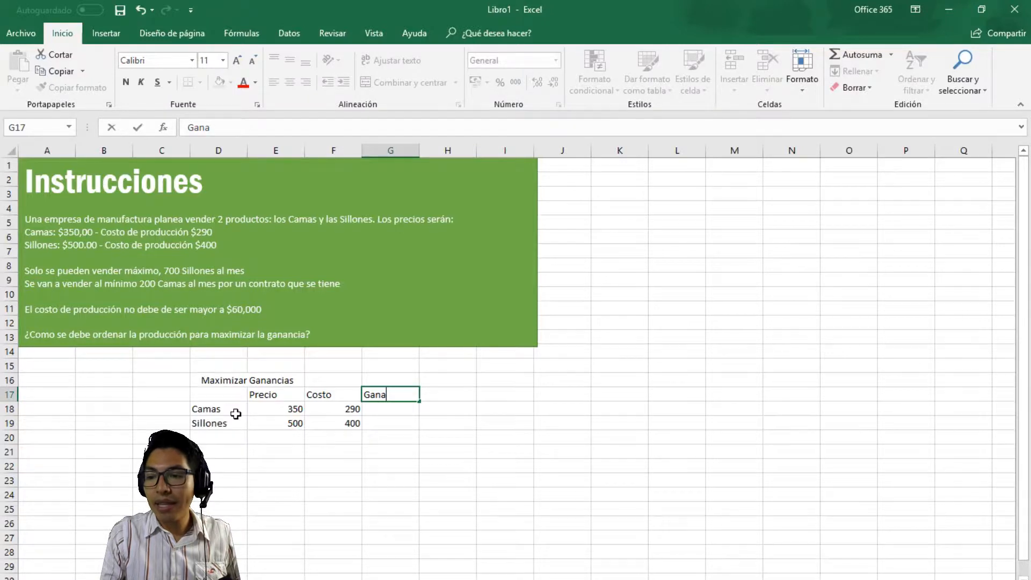
type("ncias")
key("Return")
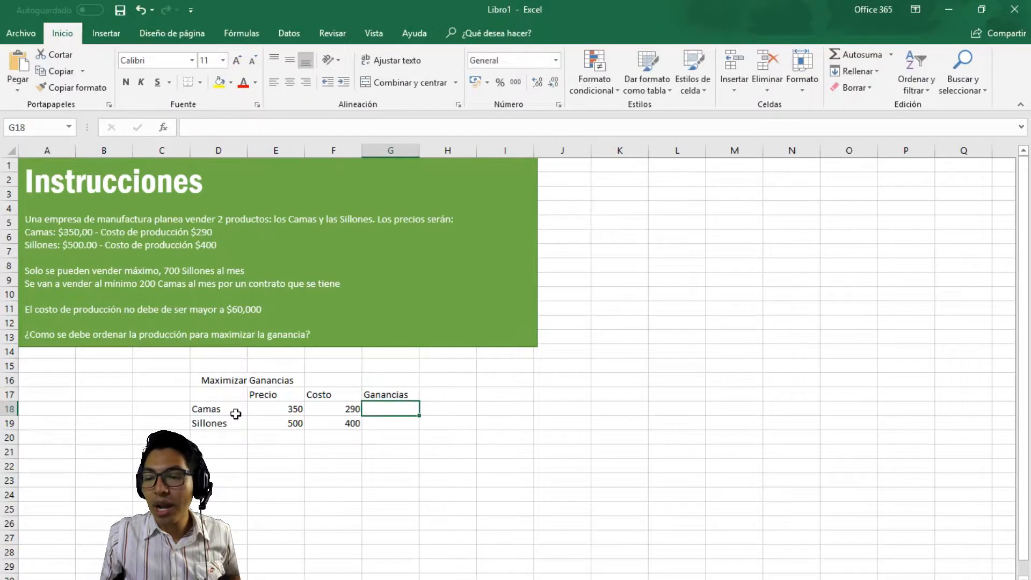
Step: Calculate unit profit in G18 as price minus cost with =E18-F18 and copy the formula to G19 for Sillones
key("Left")
key("Left")
key("Left")
key("Right")
key("Right")
key("Right")
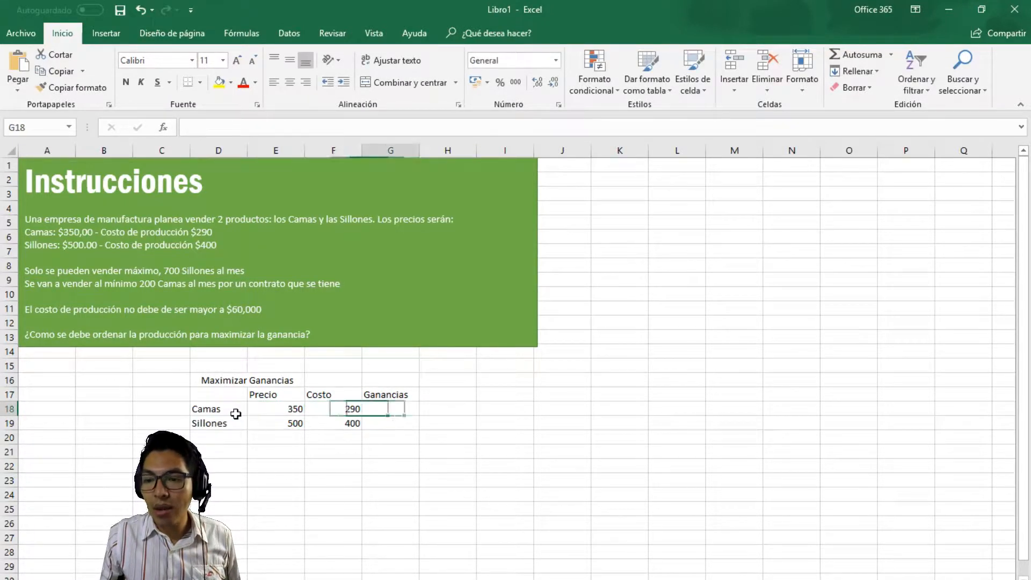
type("=")
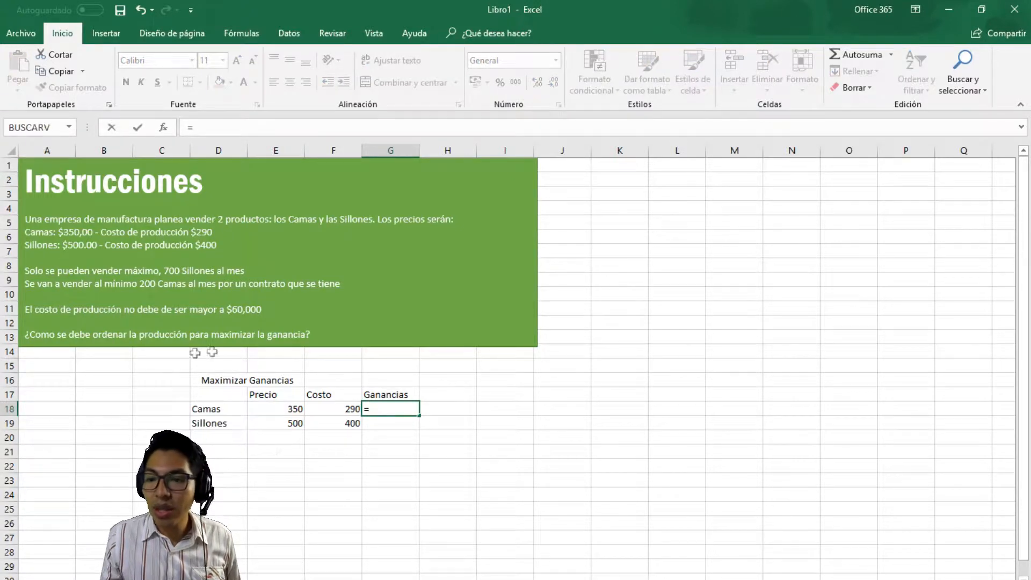
left_click(283, 410)
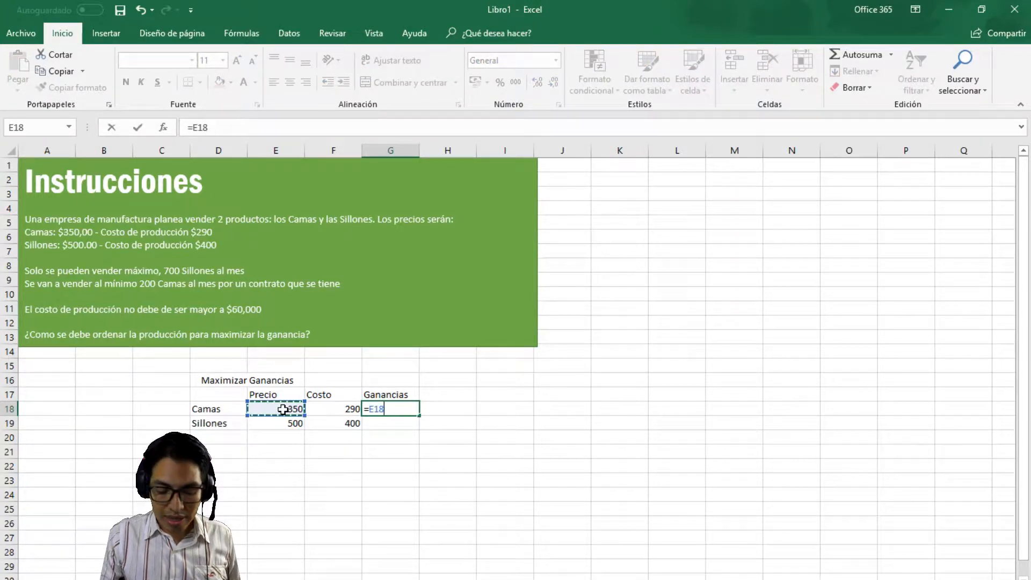
type("-")
left_click(339, 407)
key("Return")
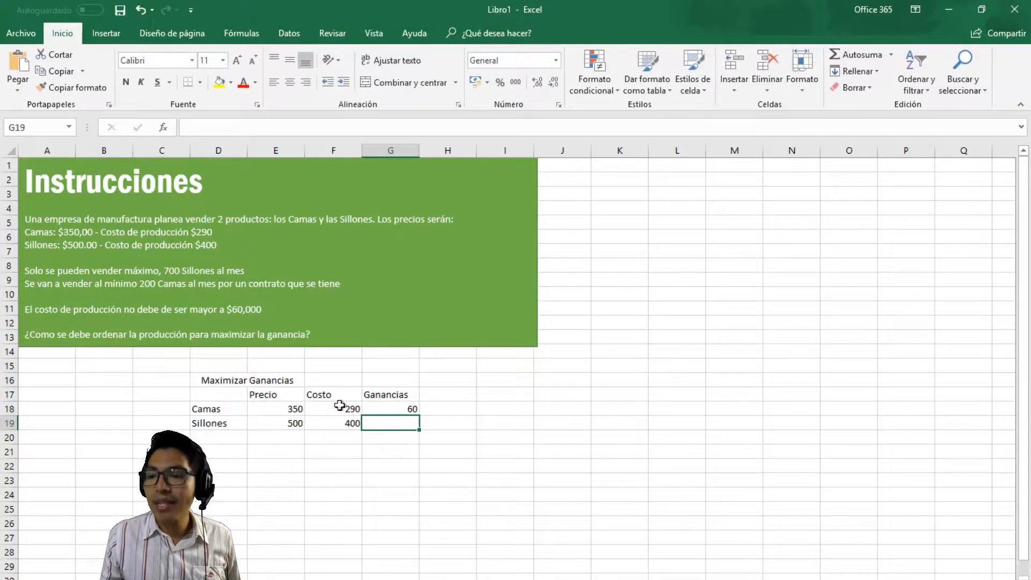
left_click(411, 411)
left_click_drag(418, 416, 419, 428)
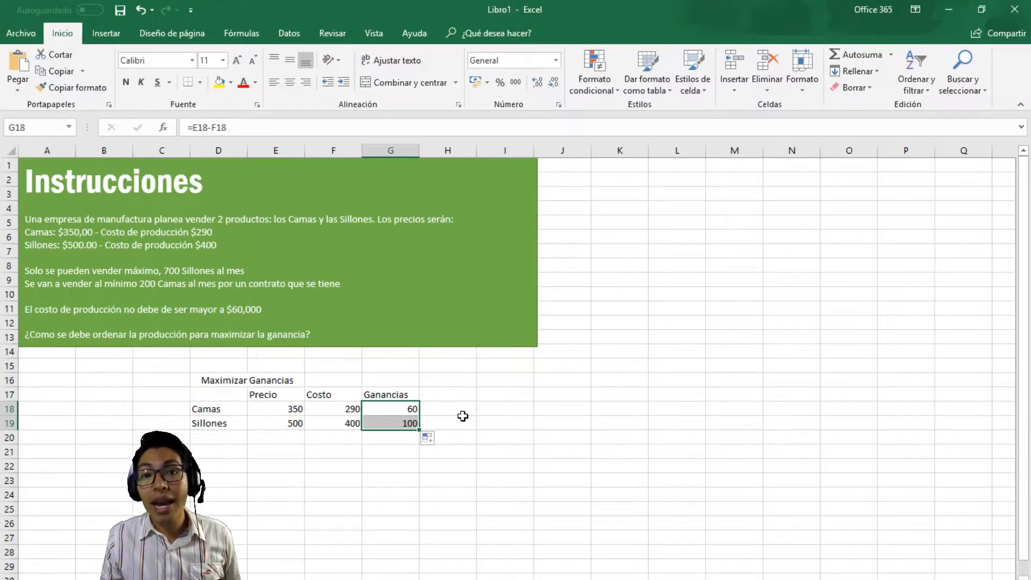
Step: Add a Cantidad column in H17 with a starting quantity of 1 for both Camas and Sillones
left_click(445, 395)
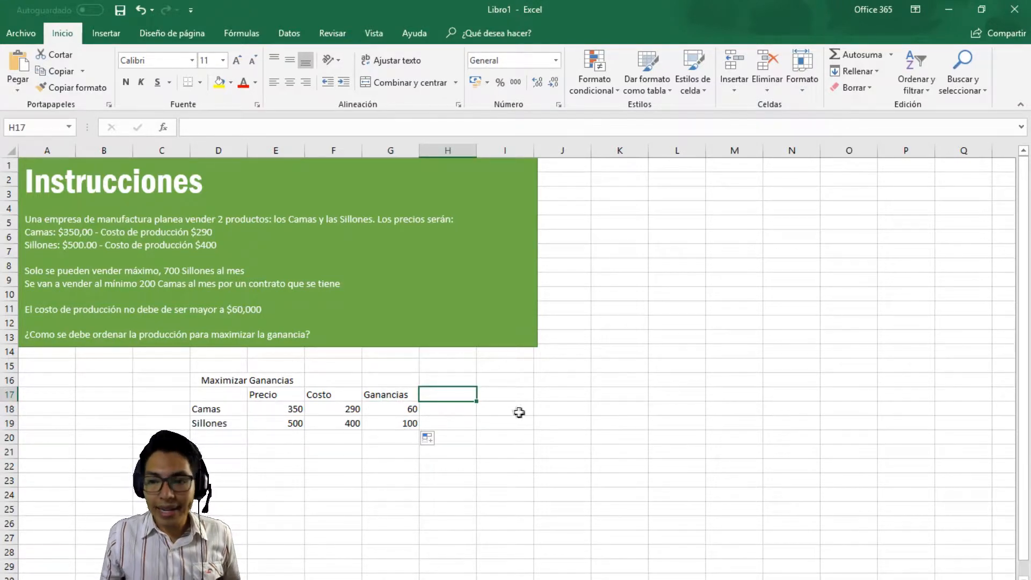
type("Cantidad")
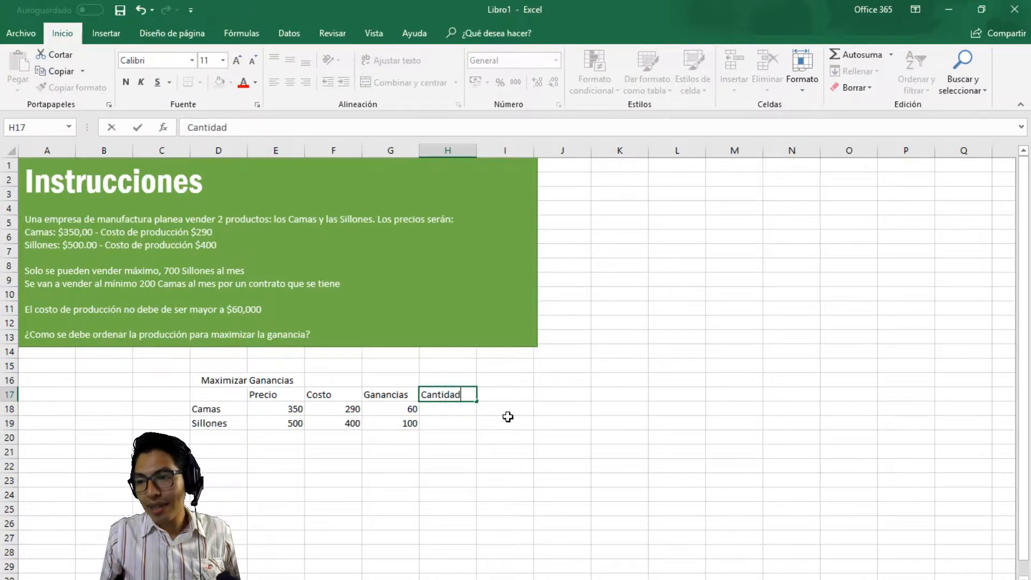
key("Return")
type("1")
key("Return")
type("1")
left_click(508, 418)
key("Left")
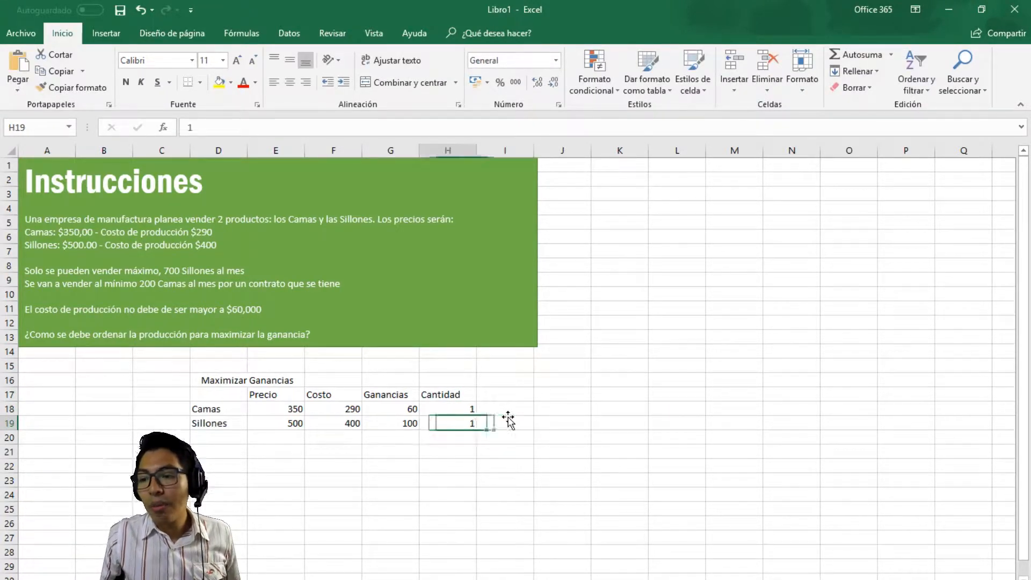
Step: Enter the column header Costo Total in cell I17
key("Up")
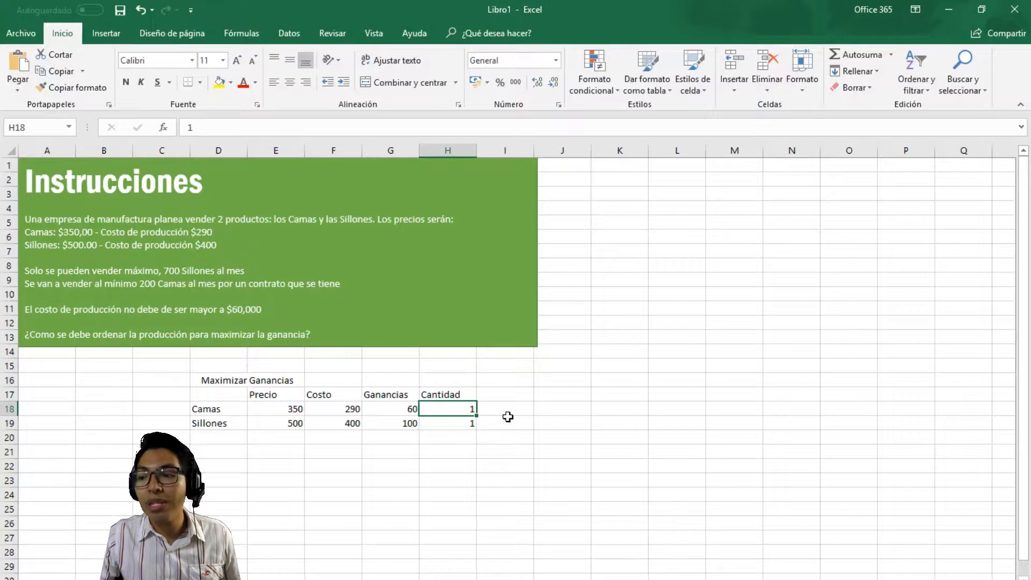
key("Right")
key("Up")
type("GA")
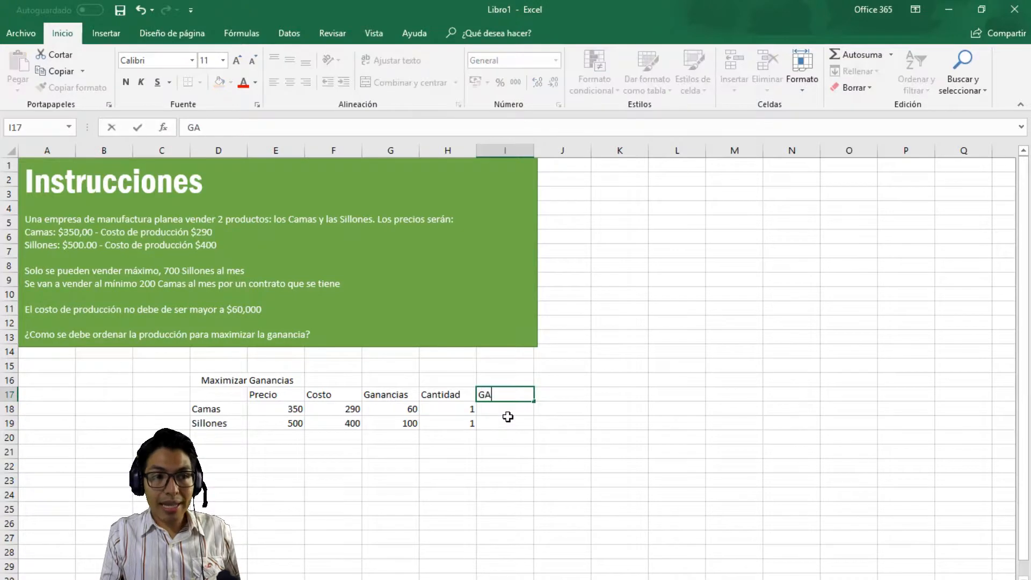
key("BackSpace")
key("BackSpace")
type("c")
key("BackSpace")
type("Costo Total")
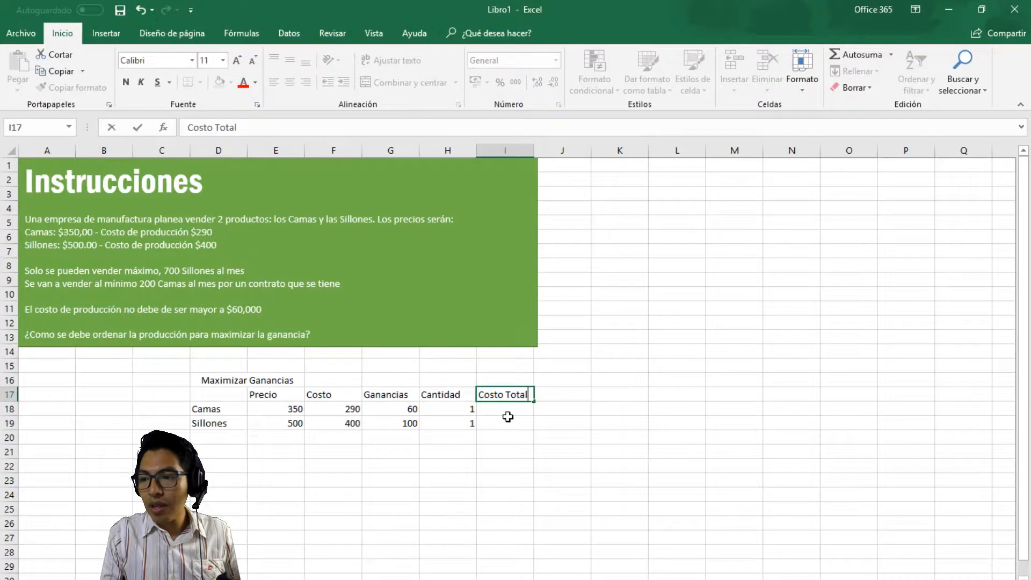
key("Return")
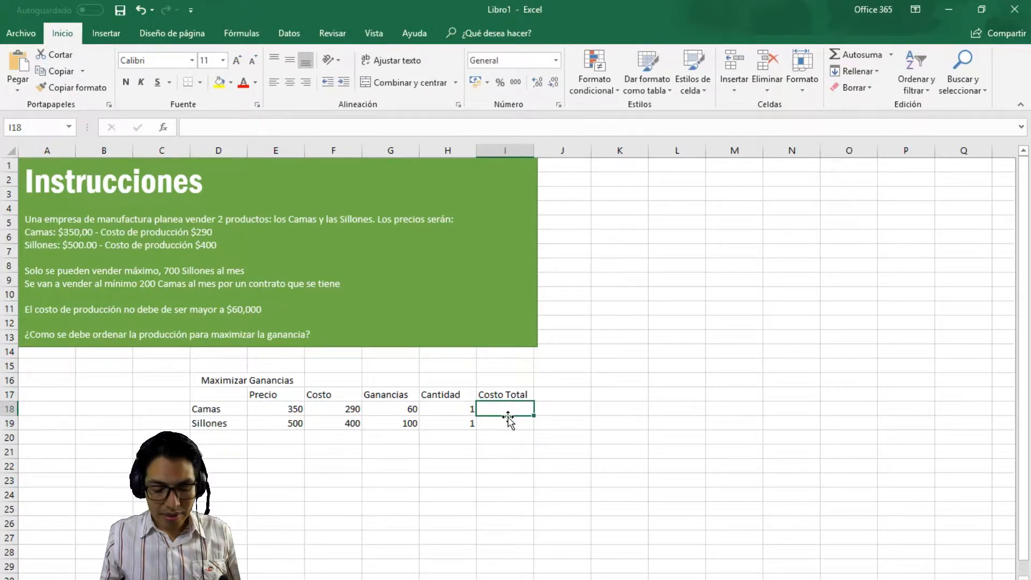
Step: Calculate total cost in I18 with =F18*H18 and copy the formula to I19
type("=")
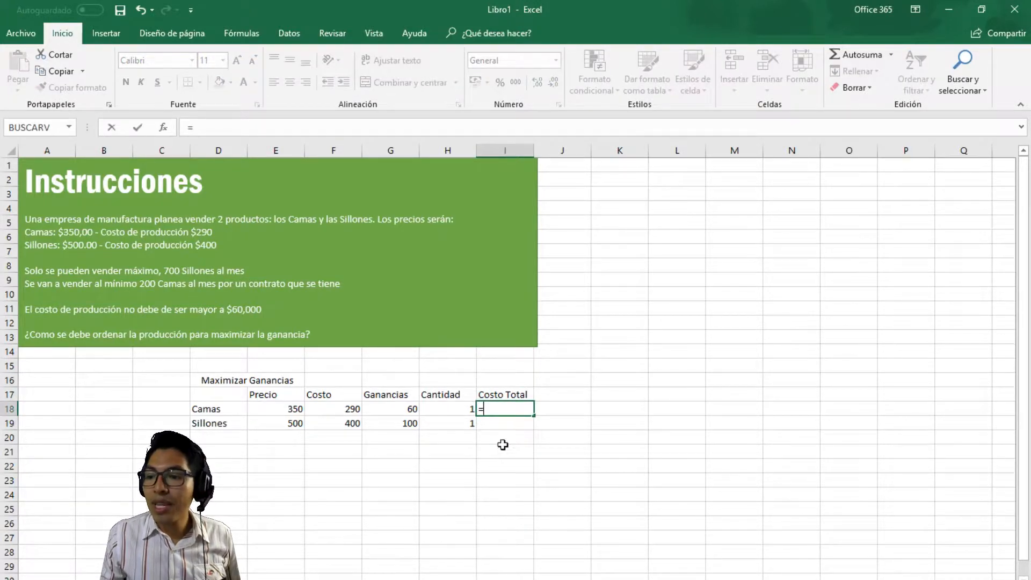
left_click(339, 409)
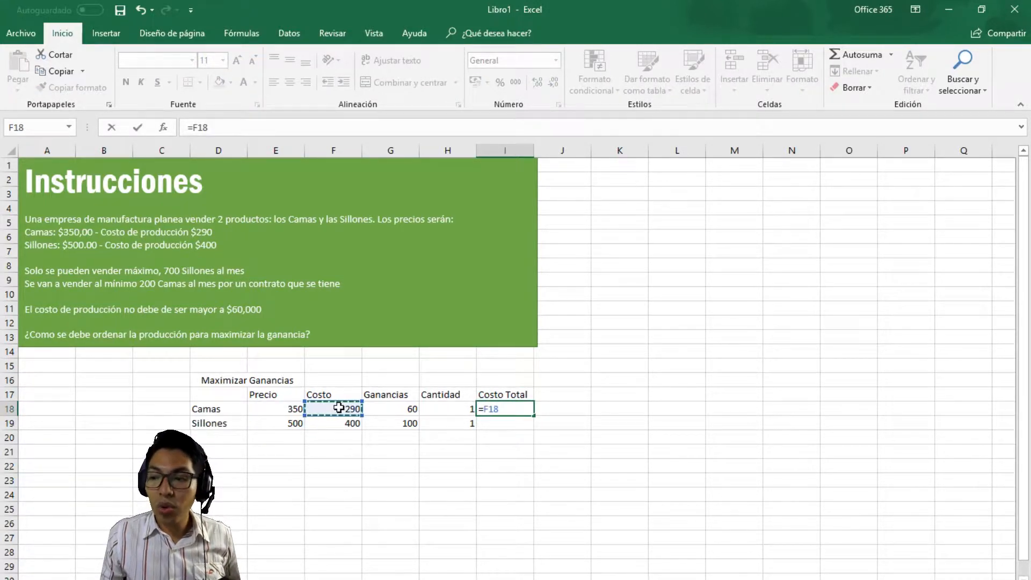
type("+")
key("BackSpace")
type("*")
left_click(449, 411)
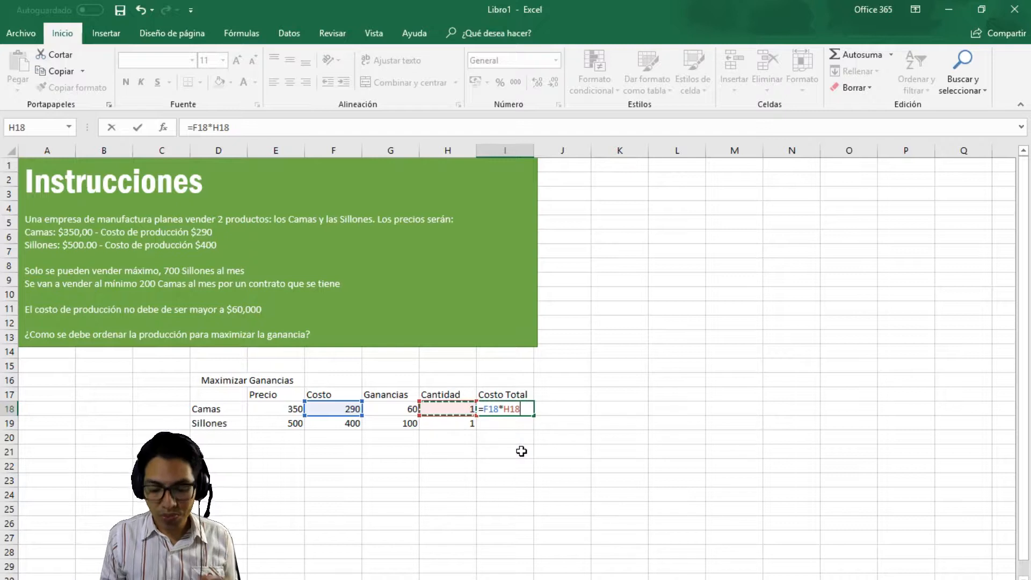
key("Return")
left_click(502, 408)
left_click_drag(533, 415, 536, 427)
Step: Enter the column header Ganancias Totales in cell J17
left_click(551, 395)
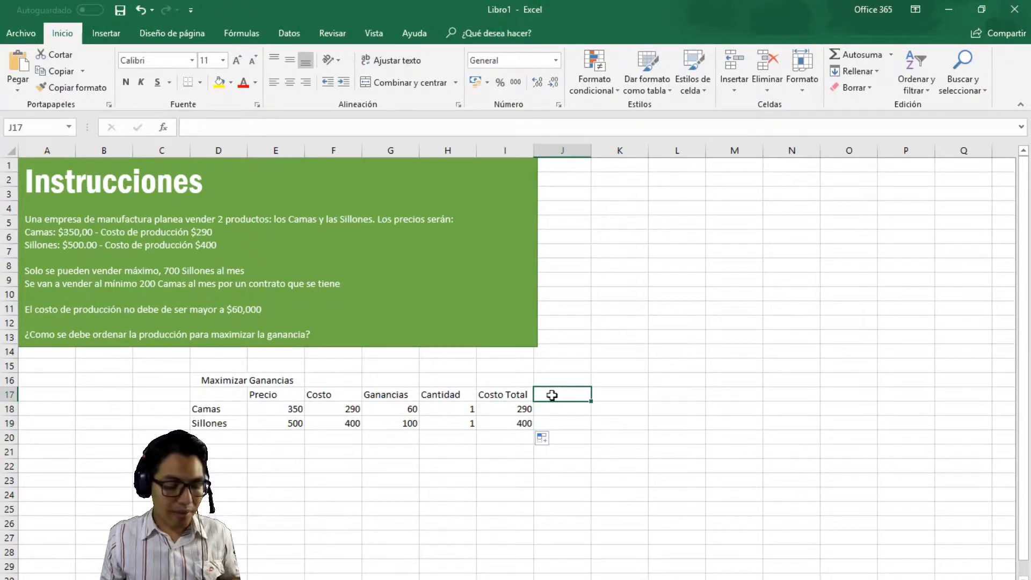
type("Ga")
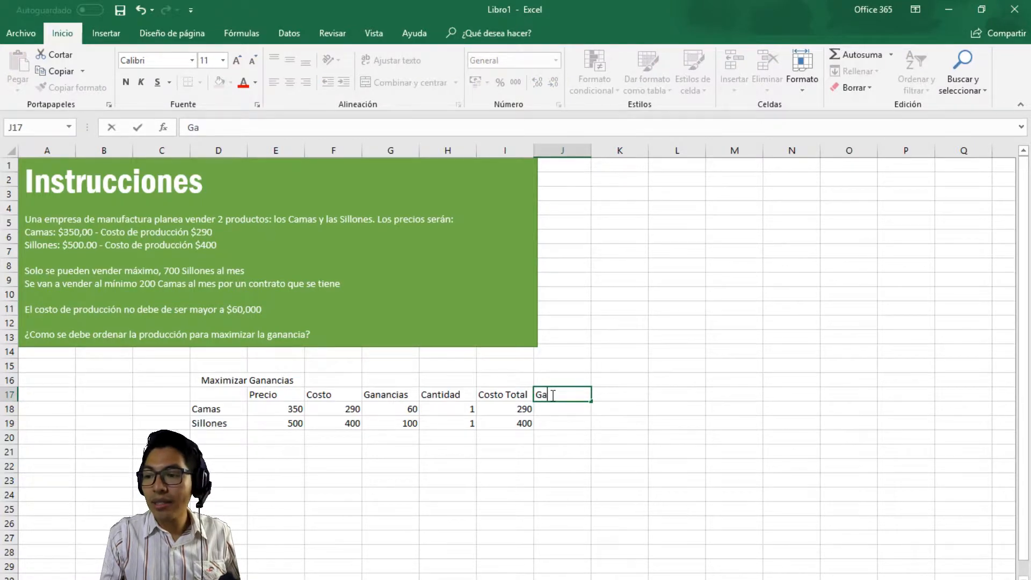
type("nancias Totales")
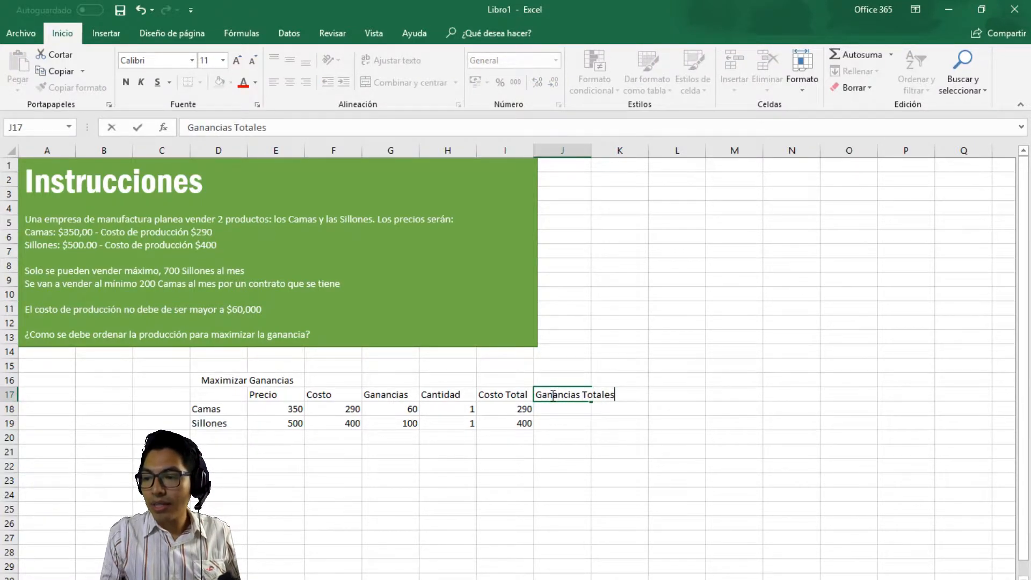
key("Return")
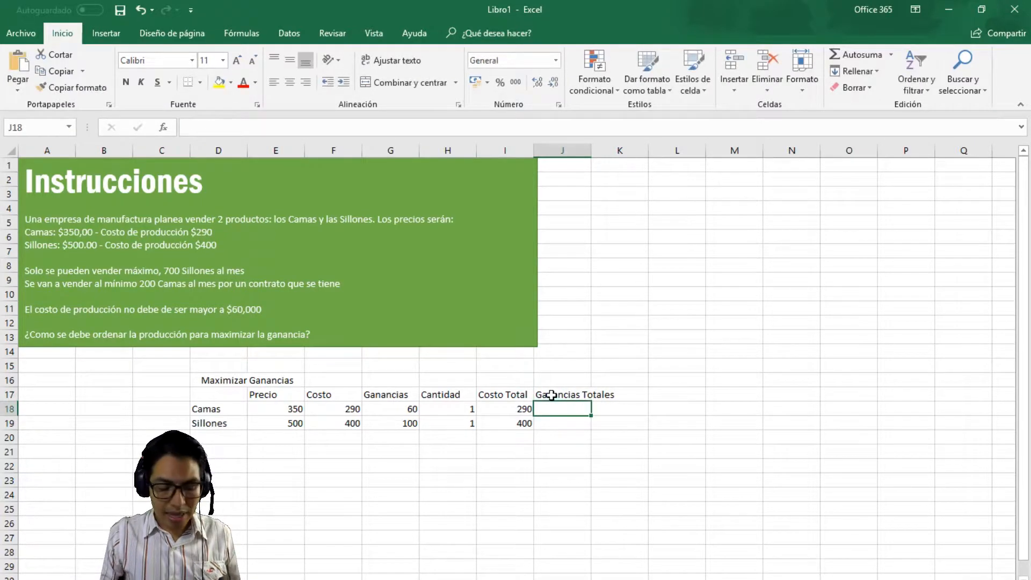
Step: Enter the formula =G18=H18 in J18, referencing the unit profit and quantity of Camas
type("=")
left_click(381, 408)
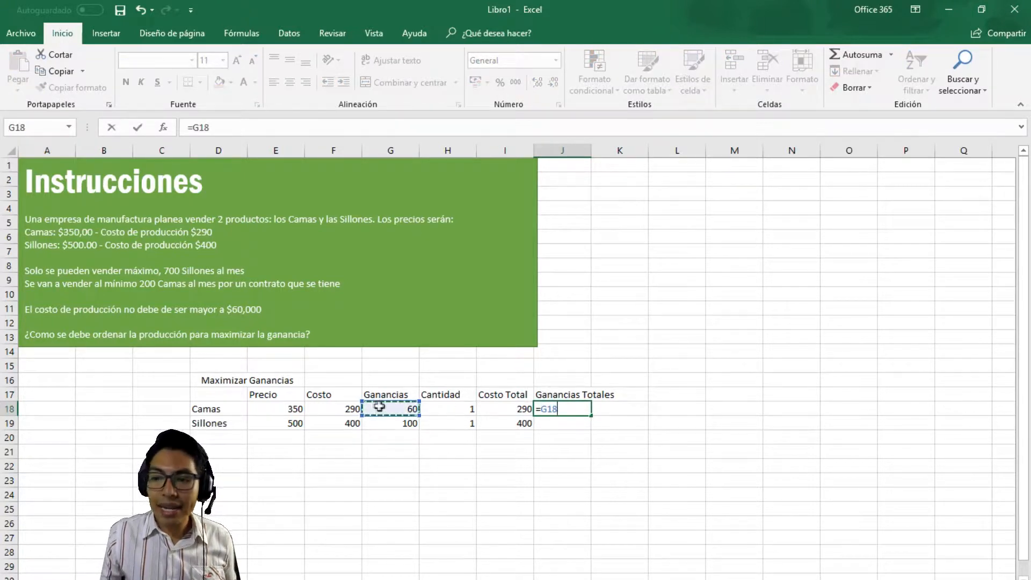
type("?")
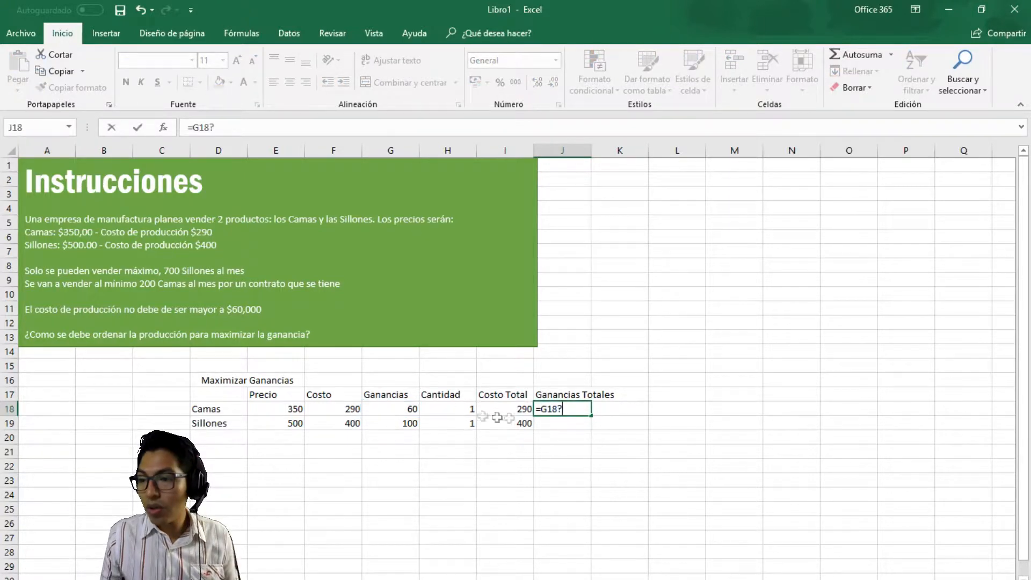
key("BackSpace")
type("=")
left_click(443, 408)
key("Return")
Step: Correct the formula in J18 to =G18*H18 and copy it to J19
left_click(583, 409)
double_click(583, 409)
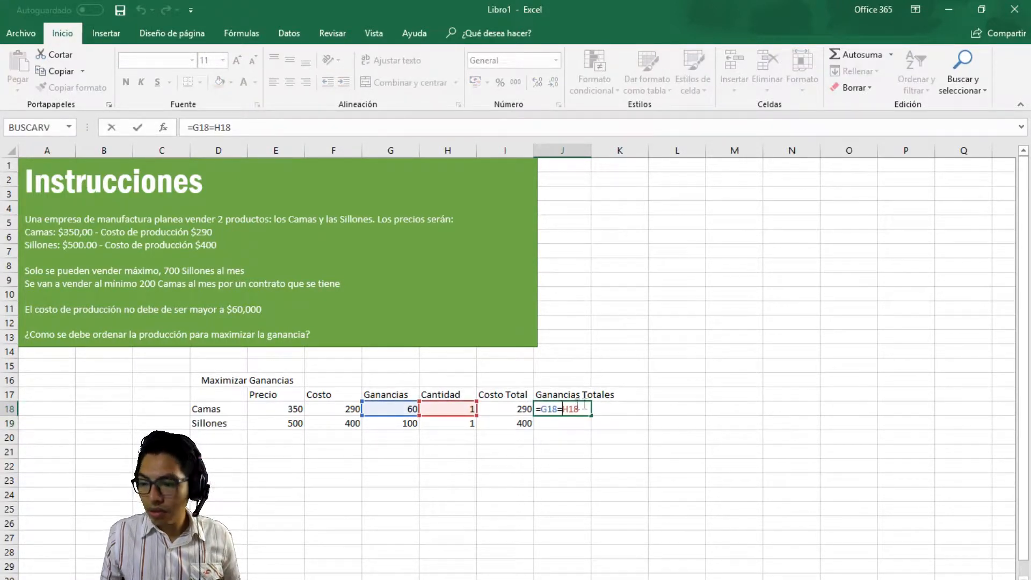
key("Left")
key("Left")
key("Left")
key("BackSpace")
type("-")
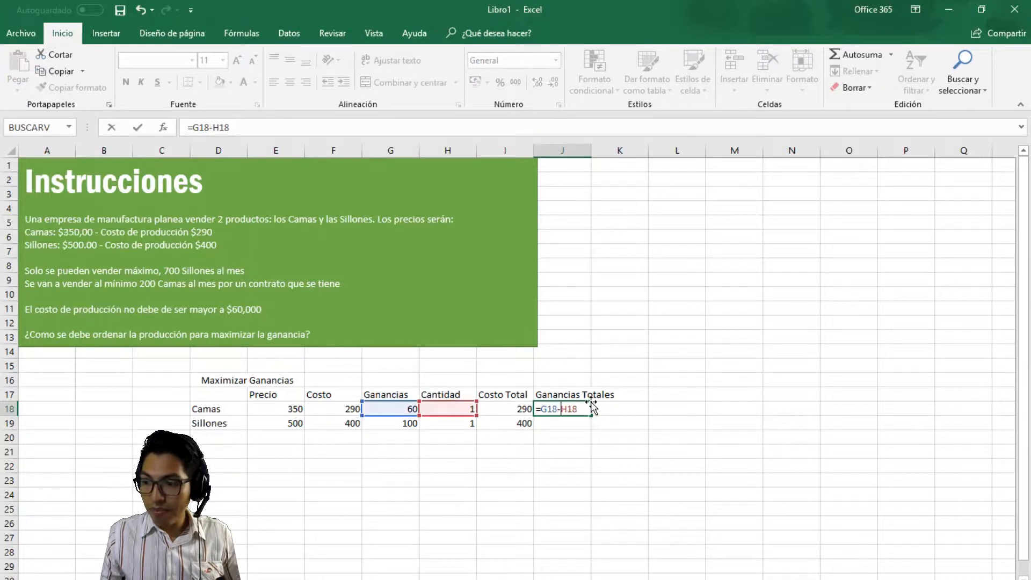
key("BackSpace")
type("*")
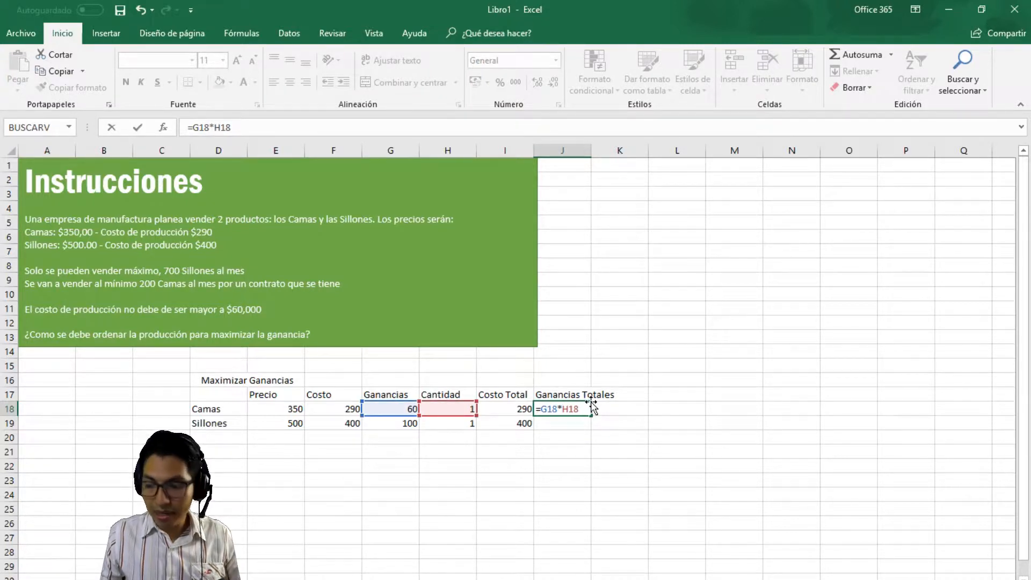
key("Return")
left_click(585, 409)
left_click_drag(591, 416, 568, 424)
Step: Test the formulas with quantities of 3 for Camas and 4 for Sillones
left_click(467, 409)
type("3")
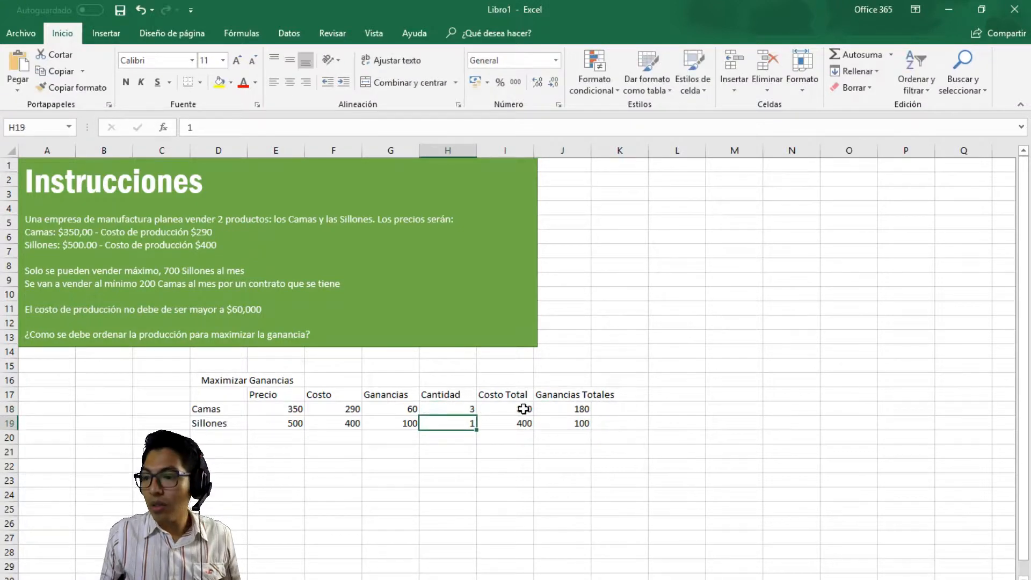
key("Return")
type("4")
key("Return")
Step: Reset the Camas and Sillones quantities in H18 and H19 to 1
key("Up")
key("Up")
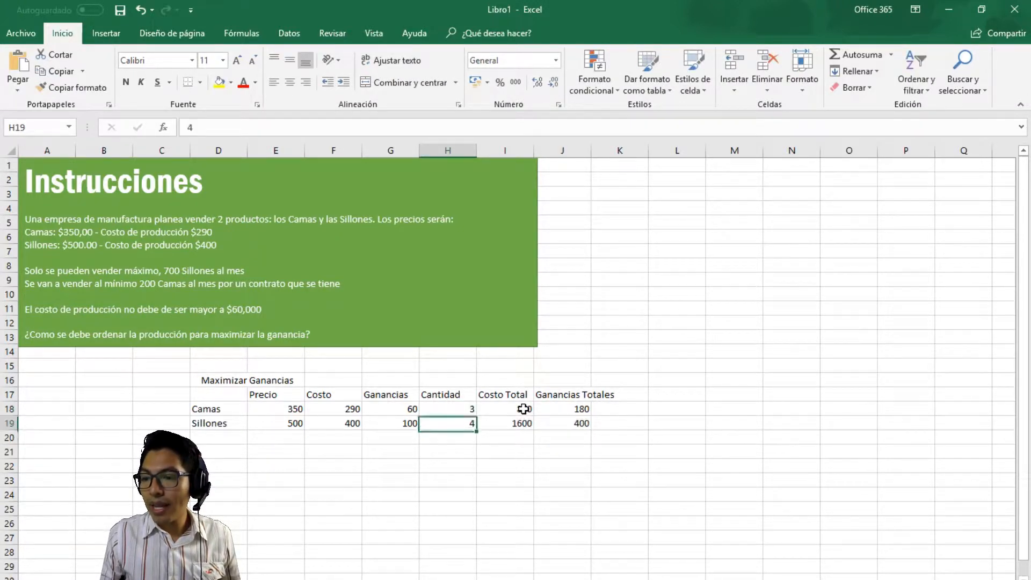
type("1")
key("Return")
type("1")
key("Tab")
key("Tab")
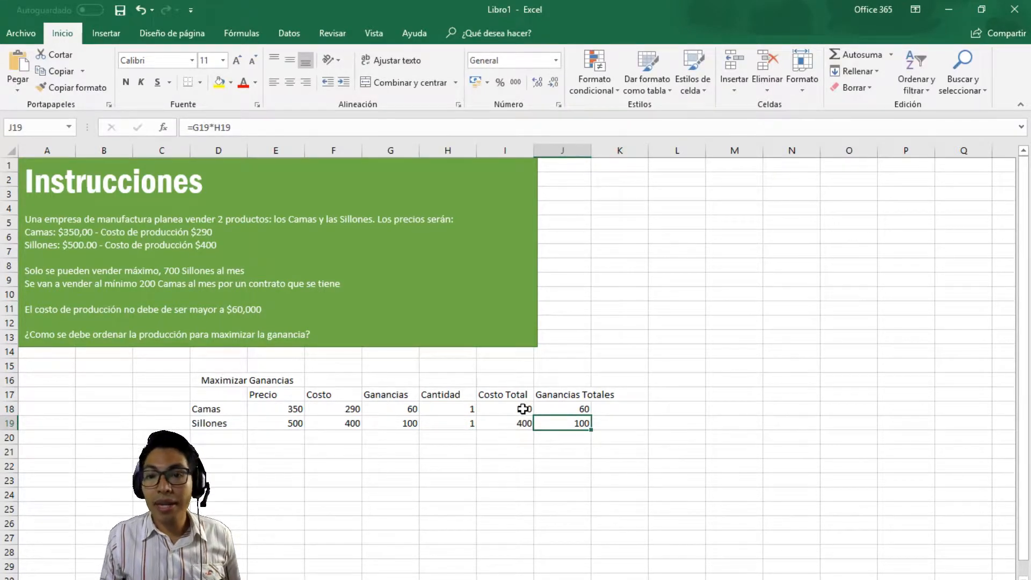
key("Up")
key("Left")
key("Up")
key("Down")
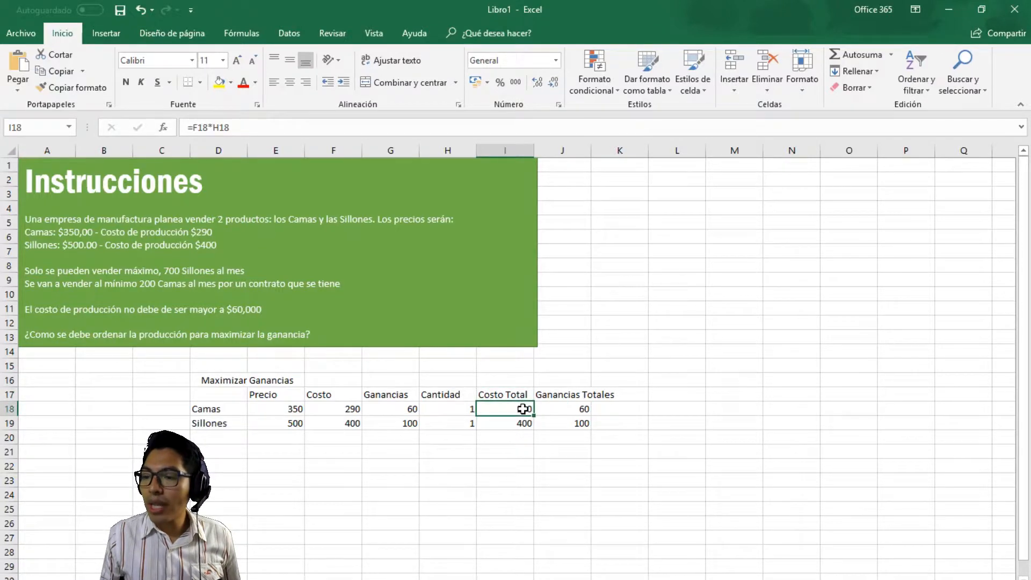
key("Right")
key("Up")
key("Right")
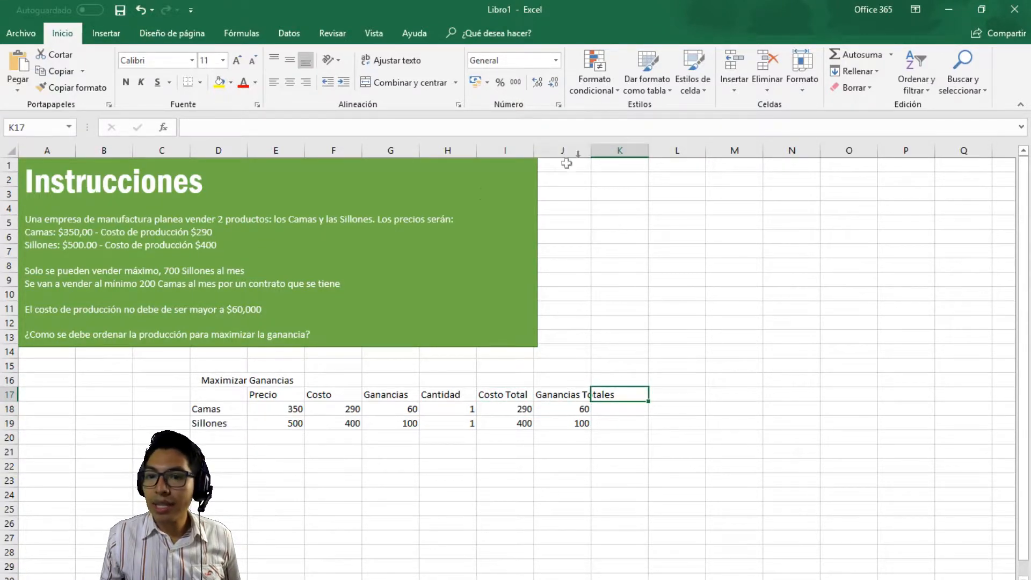
Step: Highlight the sales limits in the instructions text and autofit column J to the Ganancias Totales header
left_click_drag(344, 283, 60, 276)
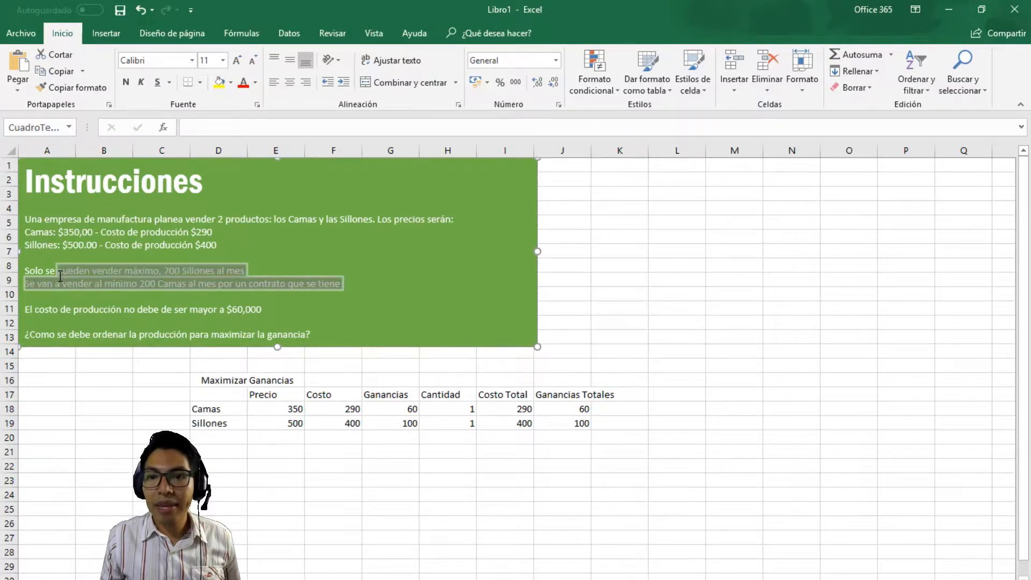
double_click(590, 152)
left_click(669, 395)
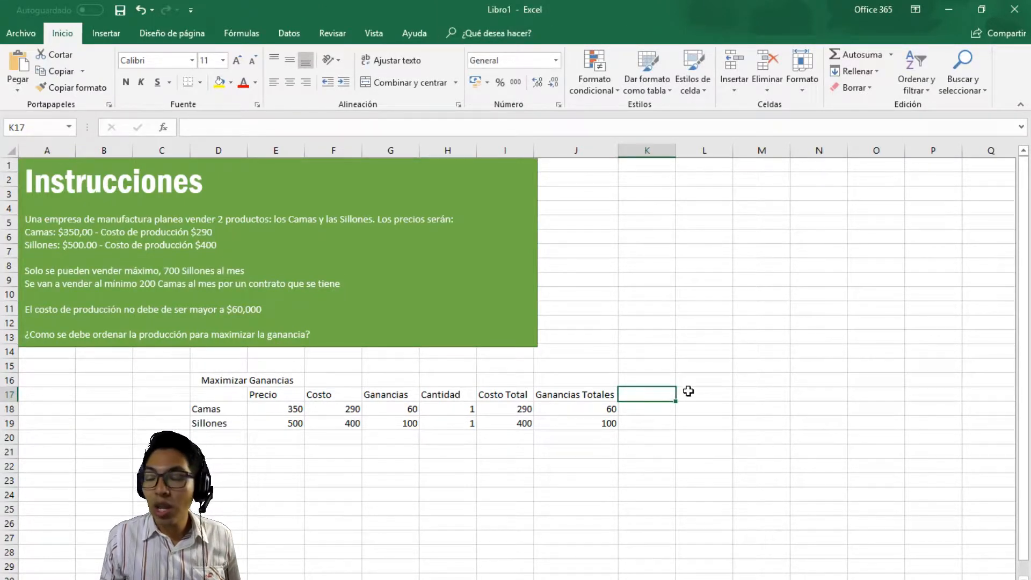
Step: Add the header Restricciones in K17, next to Ganancias Totales
type("Rest")
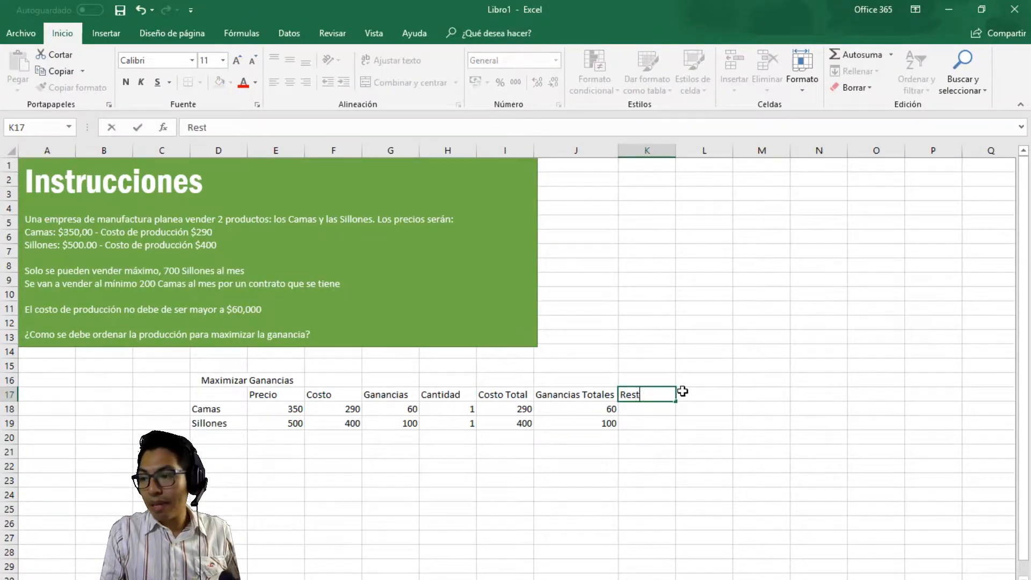
type("ricciones")
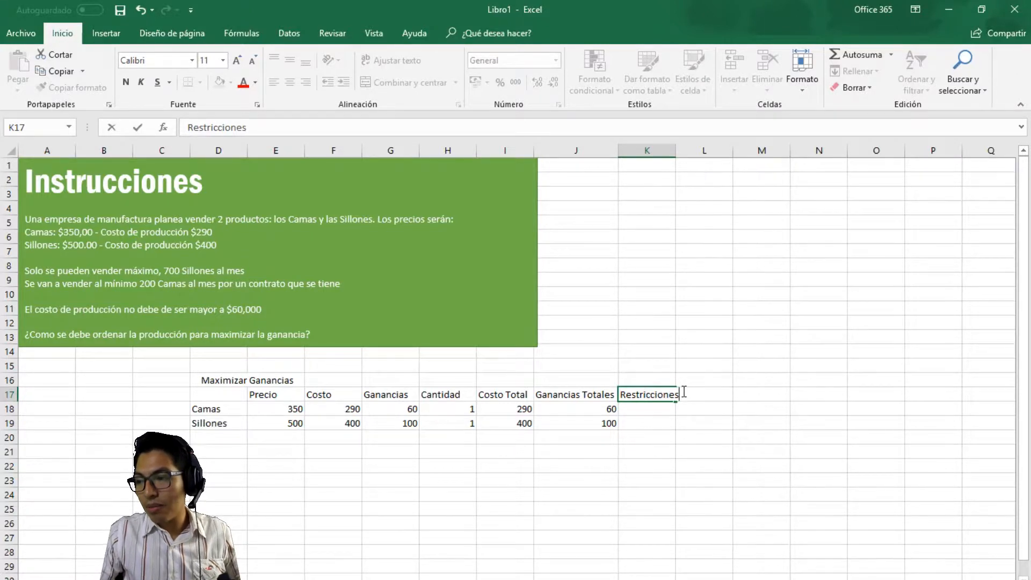
key("Tab")
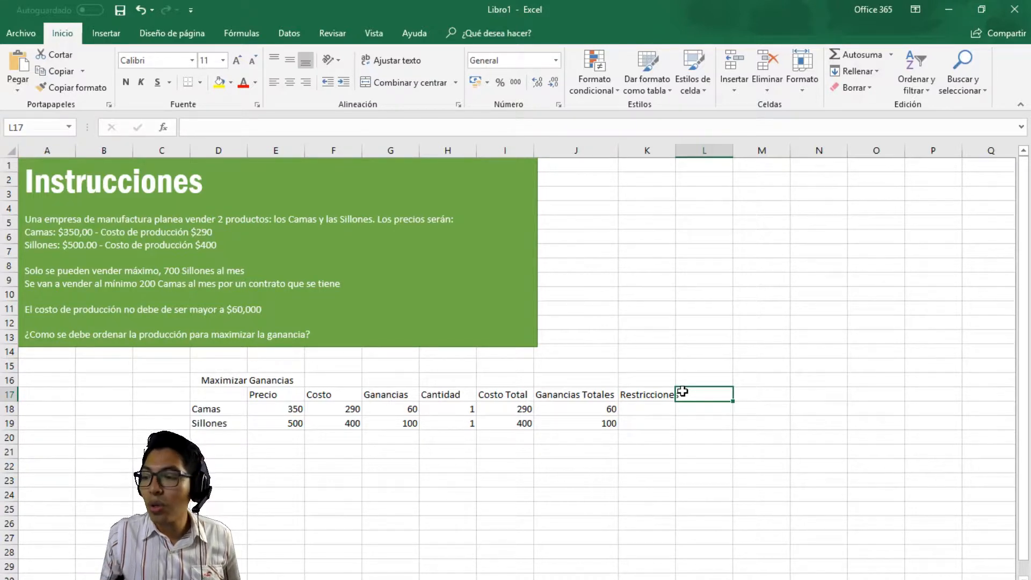
Step: Enter the sales limits under Restricciones: "200 min" for Camas in K18 and "700 maximo" for Sillones in K19
key("Down")
key("Left")
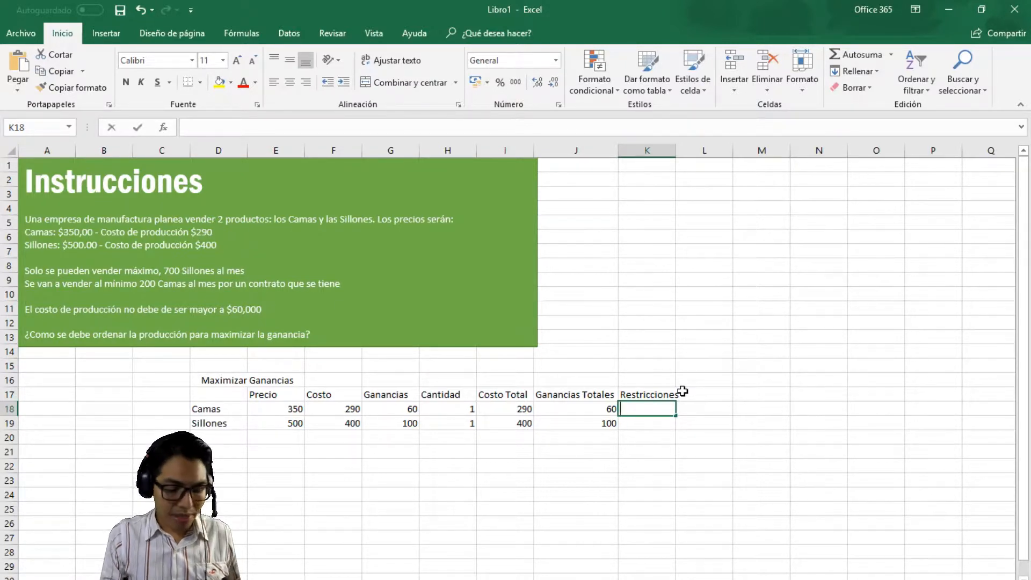
type("200 min")
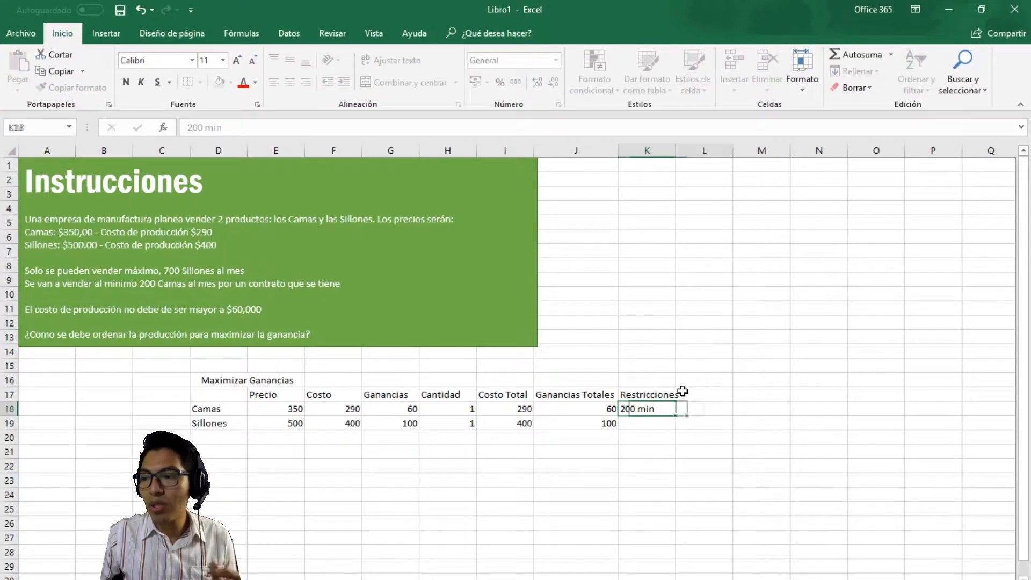
key("Return")
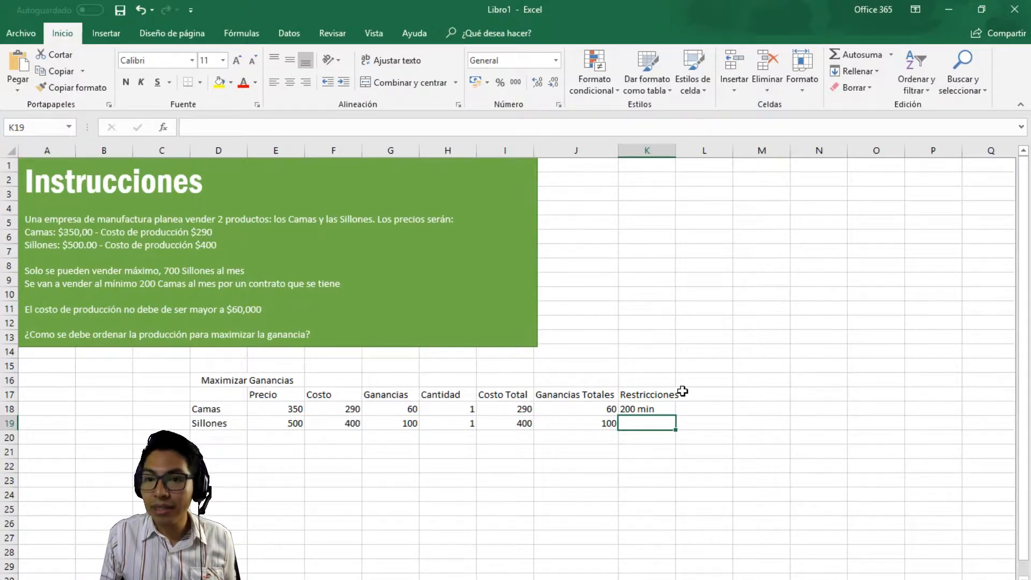
type("70")
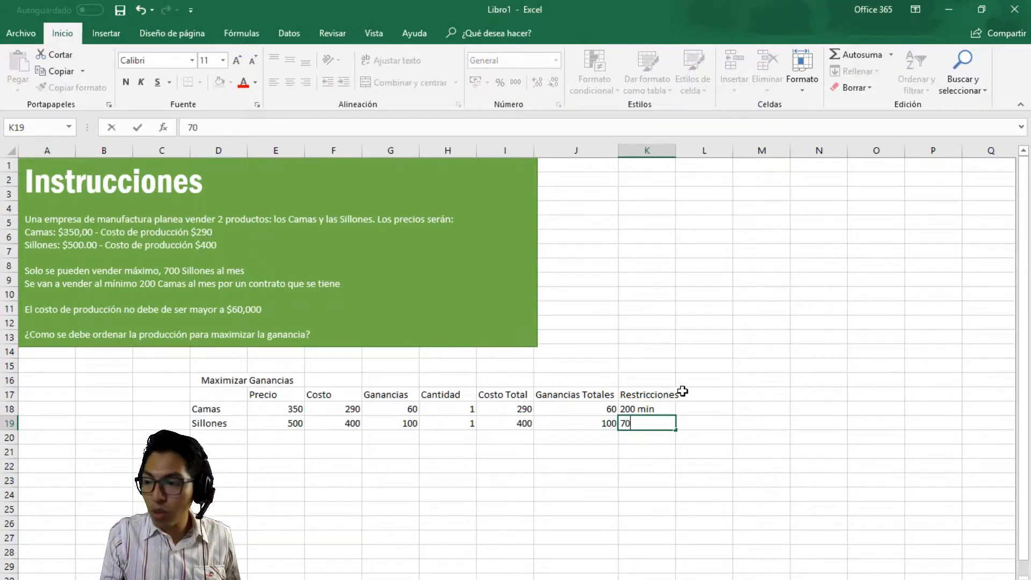
type("0 maximo")
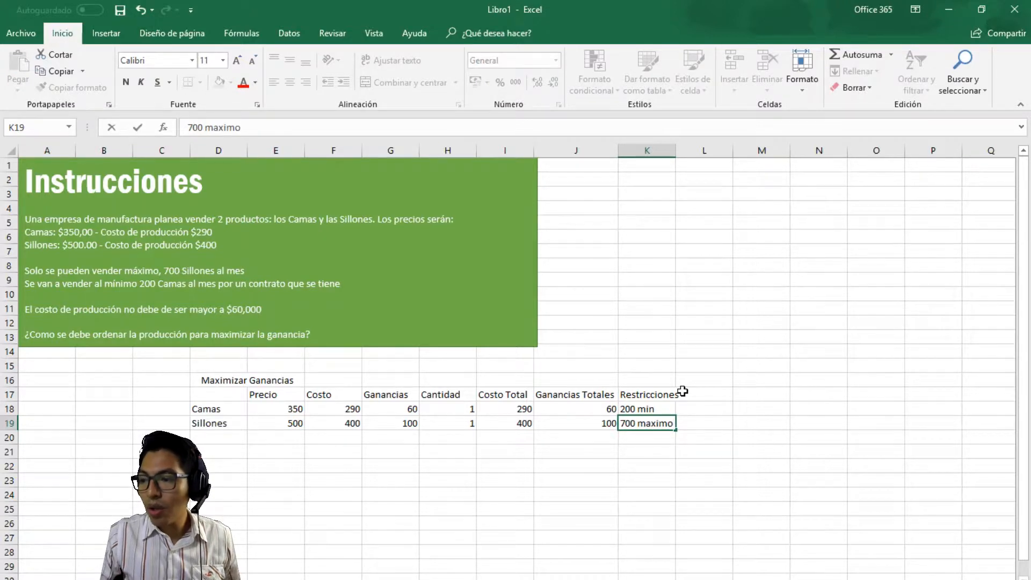
key("Return")
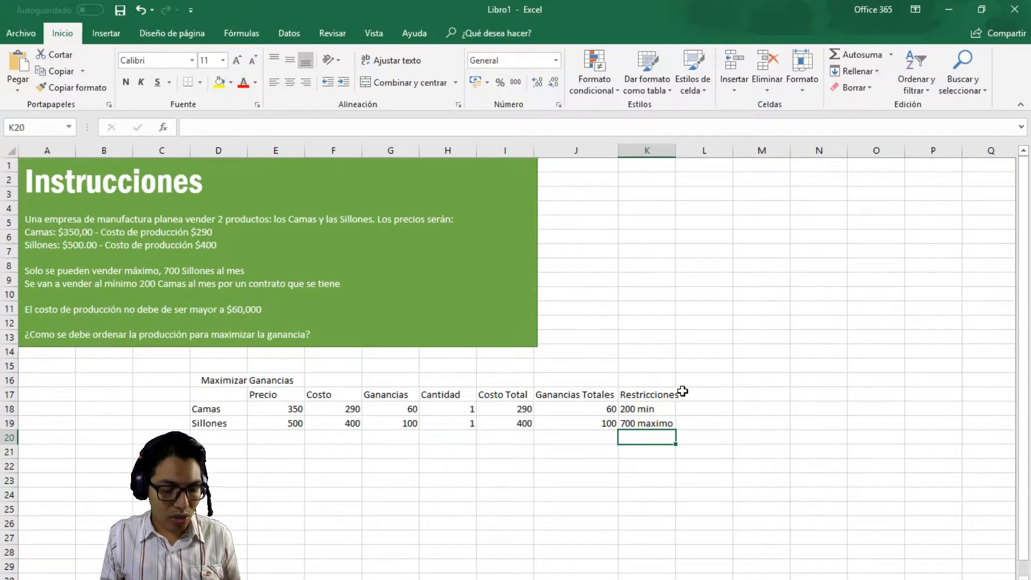
Step: Enter the production cost limit of 60000 in K20 below the sales limits
type("60'000")
key("BackSpace")
key("BackSpace")
key("BackSpace")
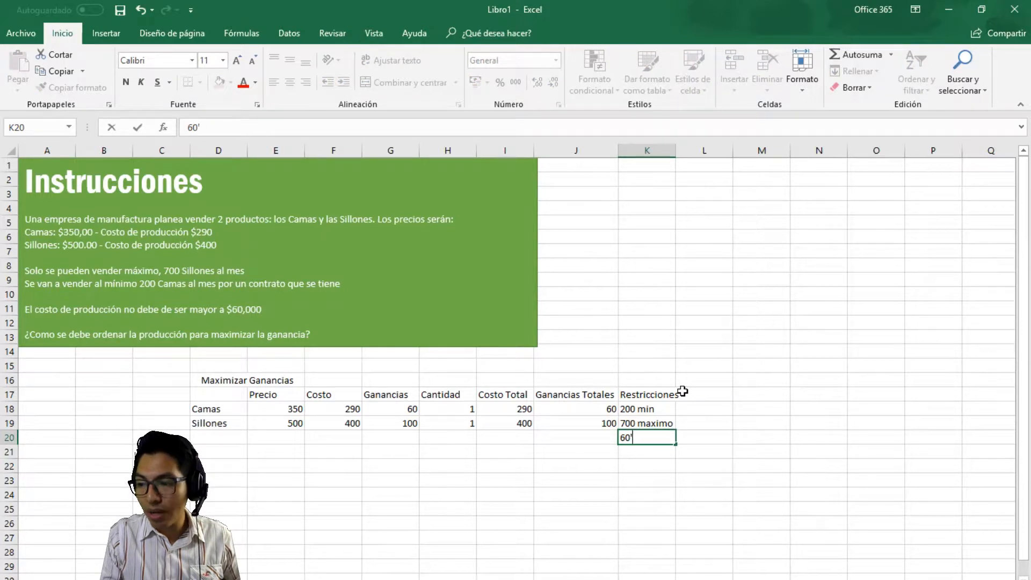
type("00")
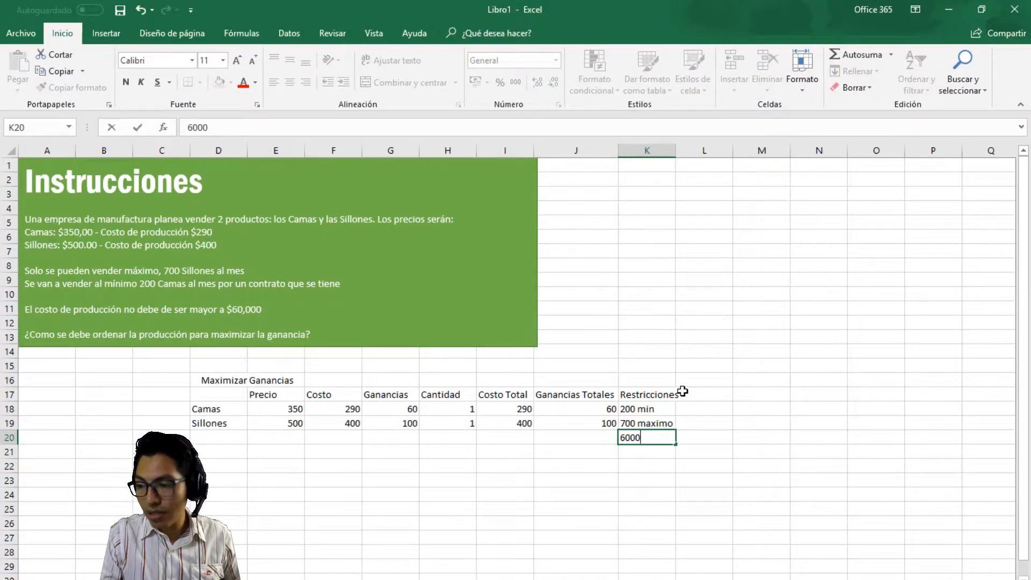
type("0")
key("Tab")
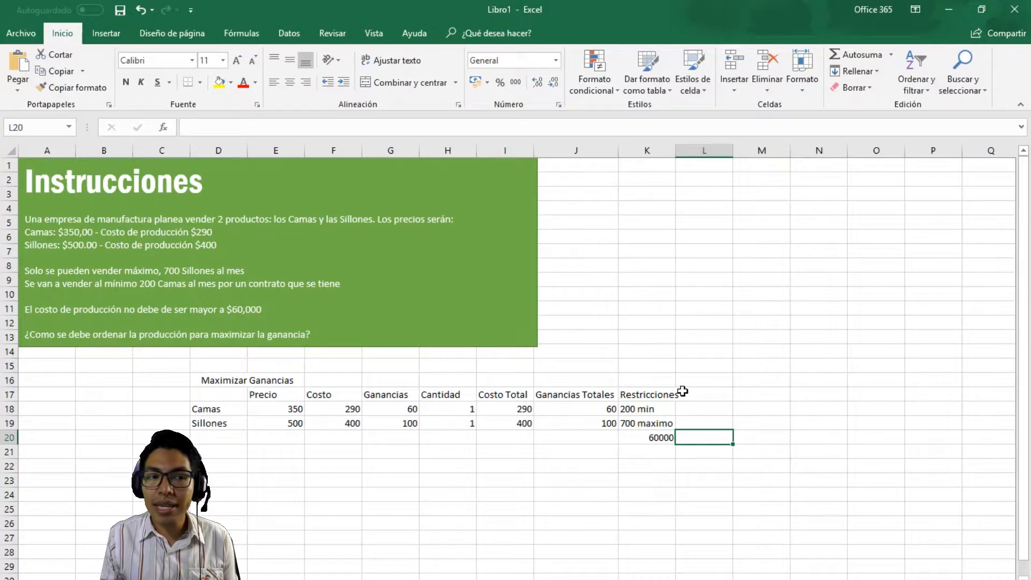
Step: Apply all borders to the Maximizar Ganancias table in D16:K19
left_click_drag(228, 380, 651, 422)
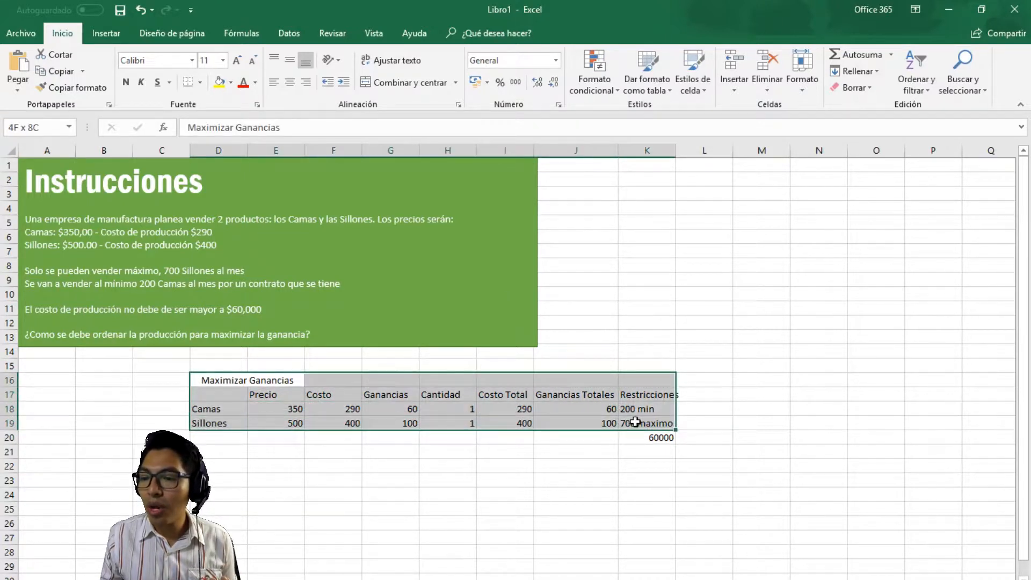
left_click(200, 82)
left_click(234, 202)
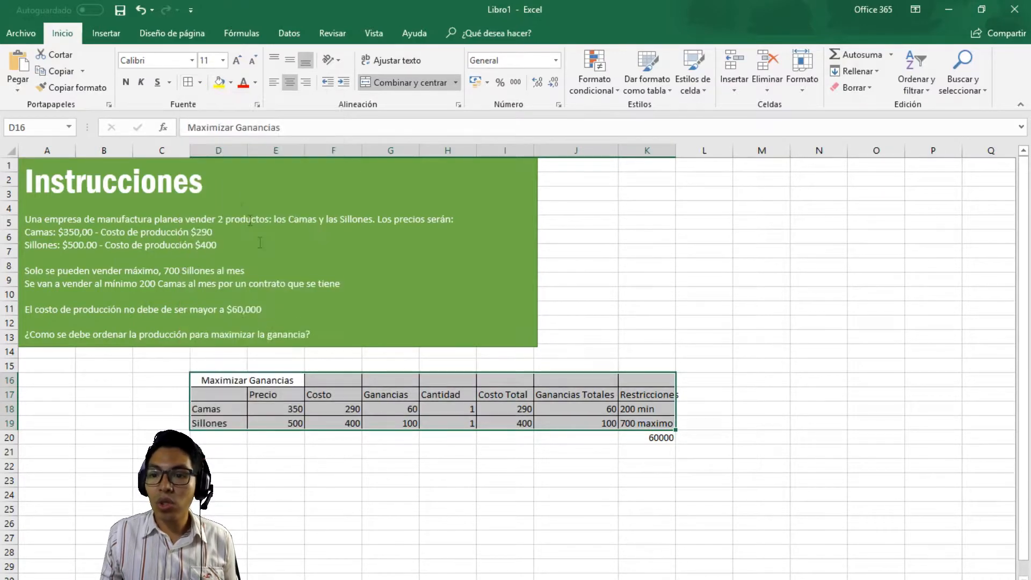
left_click(333, 379)
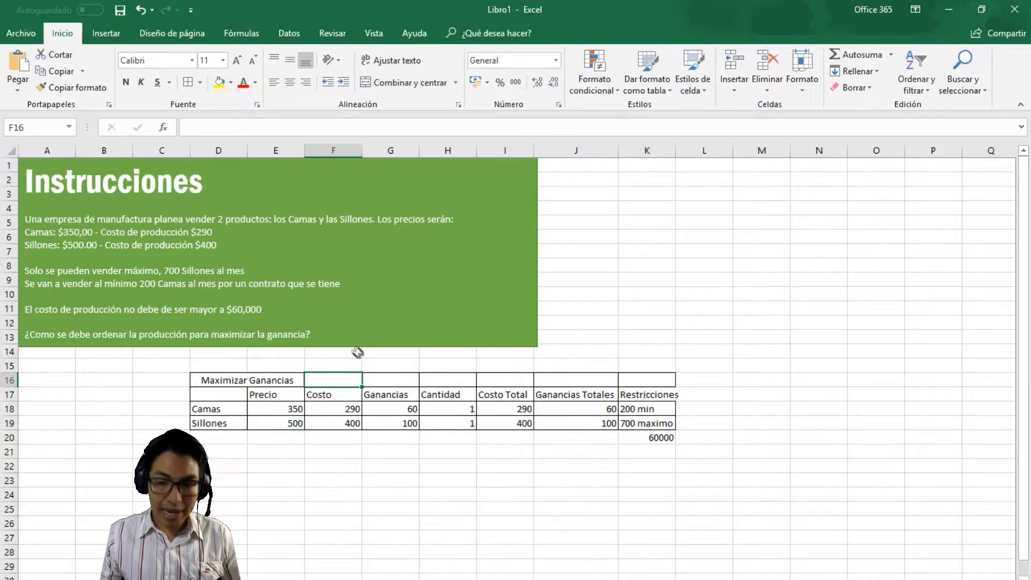
Step: Total the Costo Total column in I20 with the formula =SUMA(I18:I19)
type("=")
key("Escape")
left_click(517, 438)
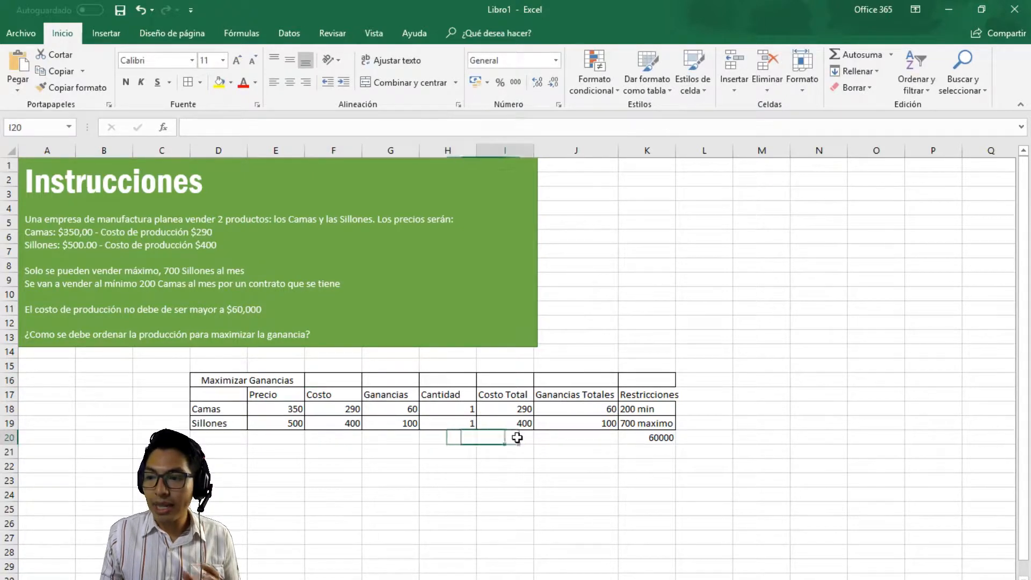
type("=")
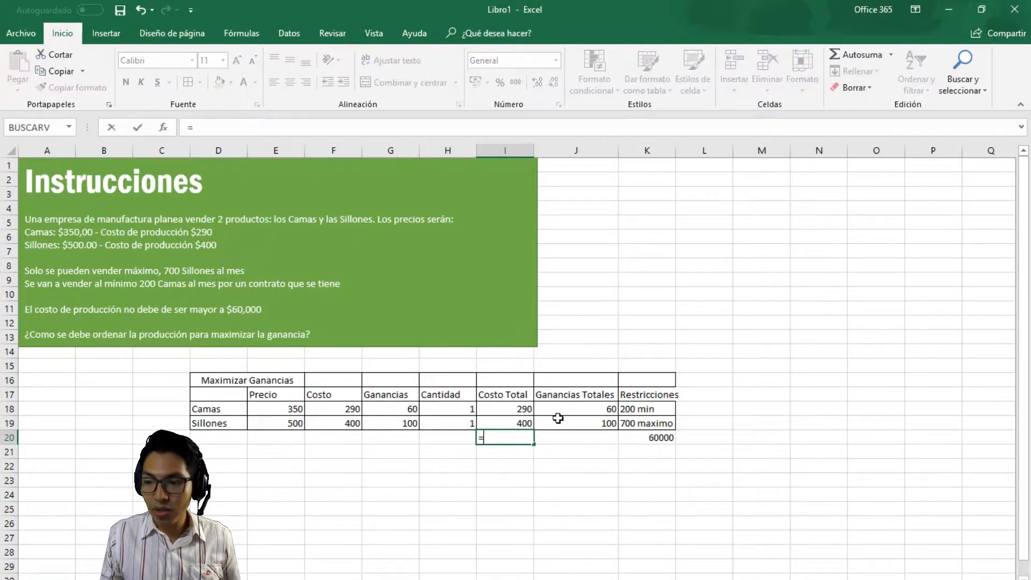
type("suma(")
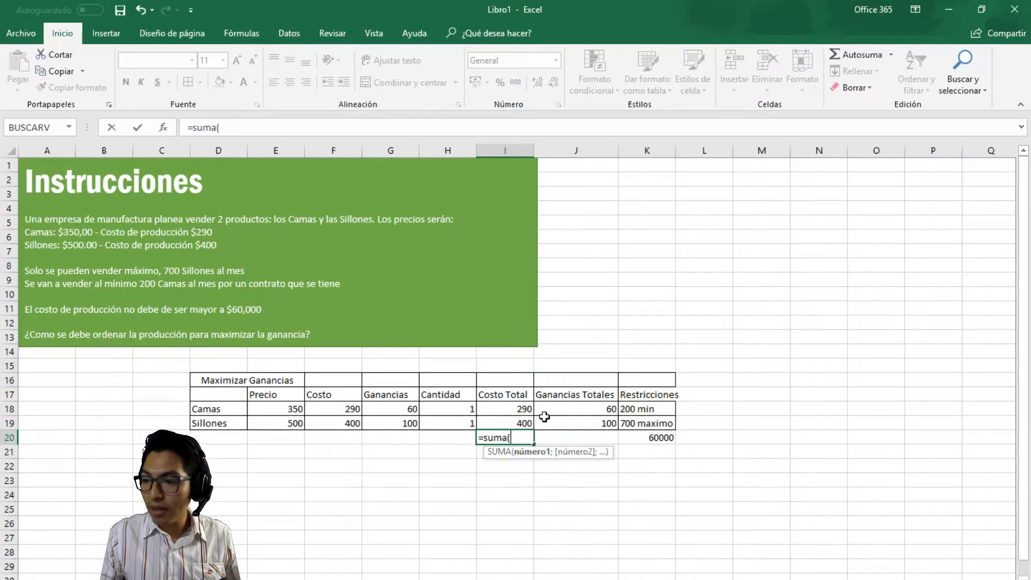
left_click_drag(514, 410, 513, 423)
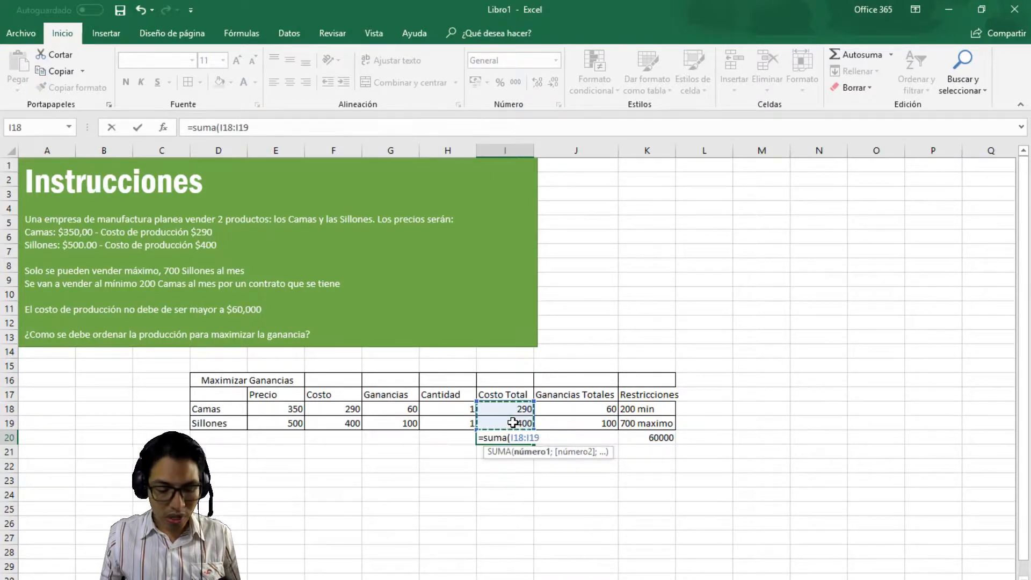
type(")")
key("Return")
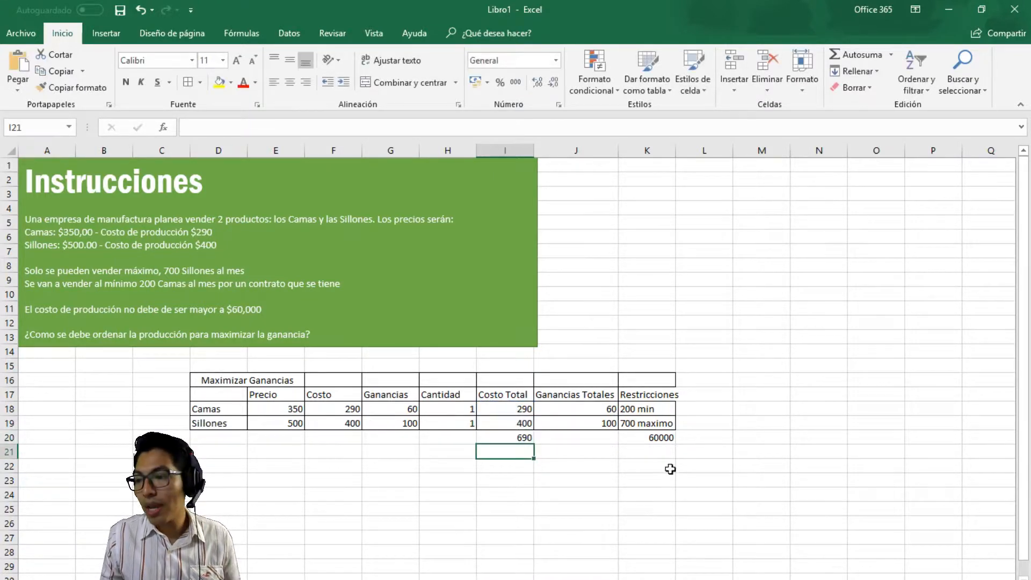
Step: Copy the sum formula from I20 to J20 to total the Ganancias Totales column
left_click(529, 436)
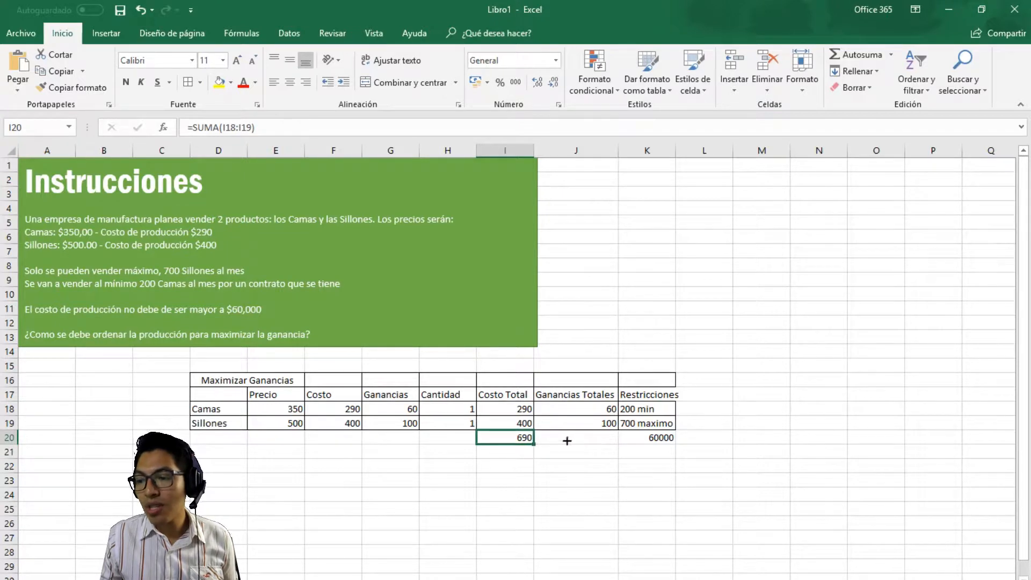
left_click_drag(533, 444, 581, 448)
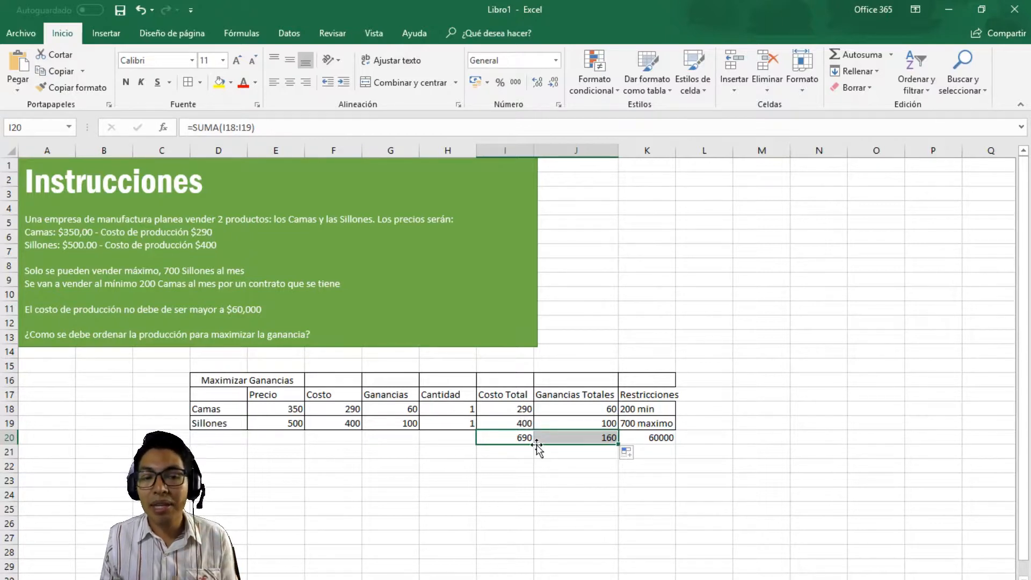
left_click(541, 481)
Step: Link F16 beside Maximizar Ganancias to the total profit with =J20, and highlight I20:K20 to compare the totals with the cost limit
left_click(339, 376)
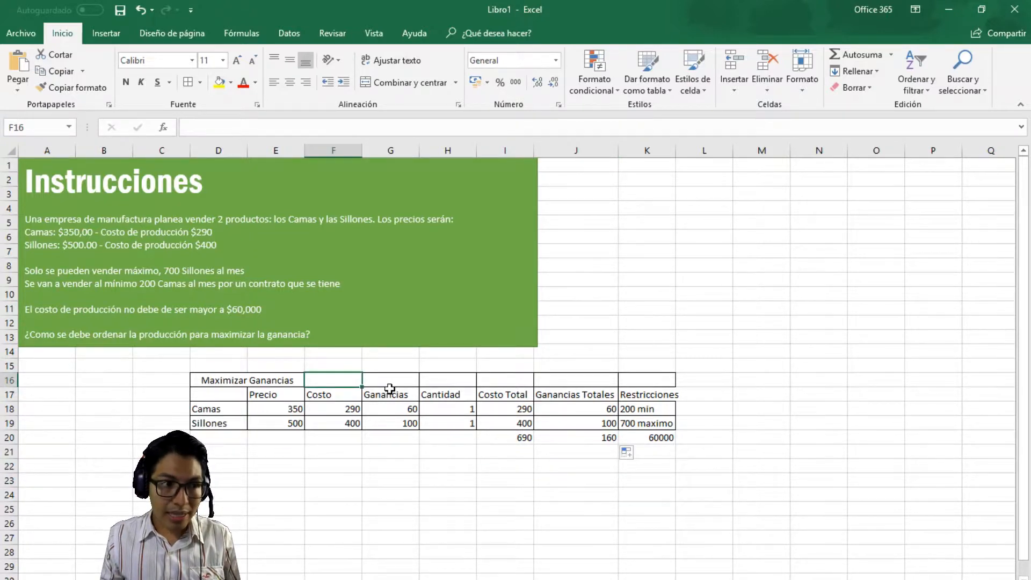
type("=")
left_click(566, 438)
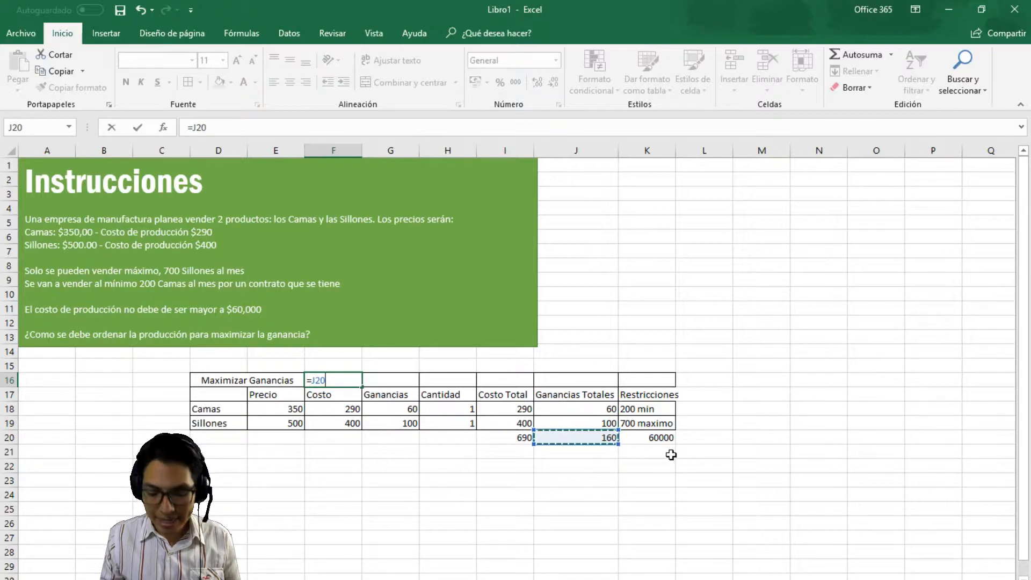
key("Return")
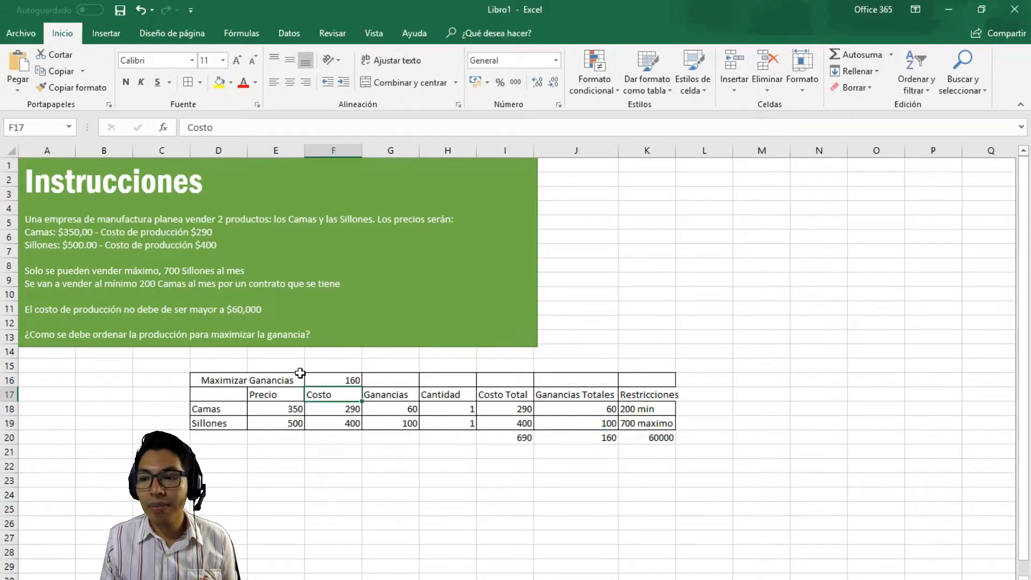
left_click_drag(651, 439, 524, 435)
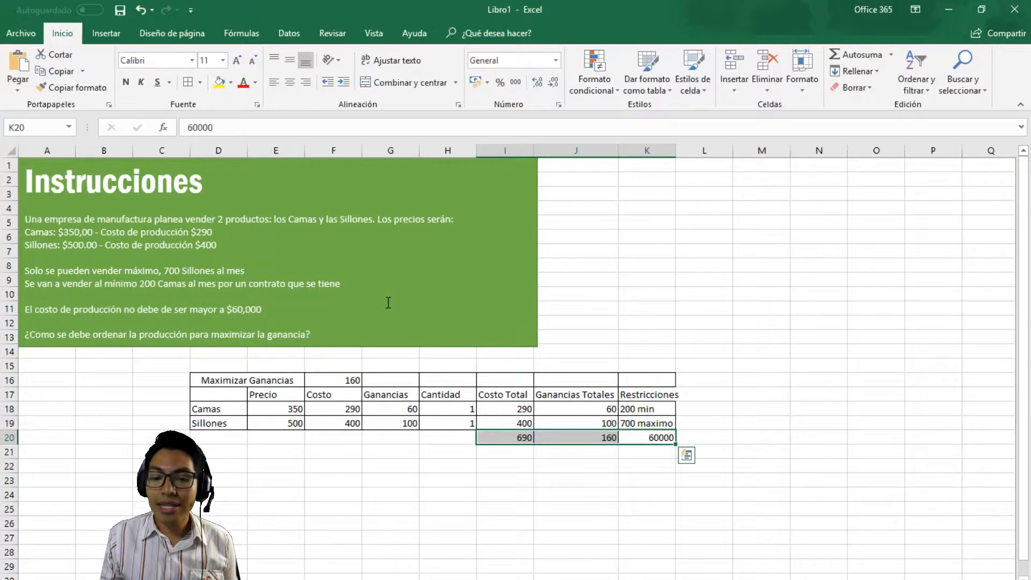
Step: Check in the Excel options whether the Solver add-in is active, and accept the available add-ins list with Solver enabled
left_click(282, 34)
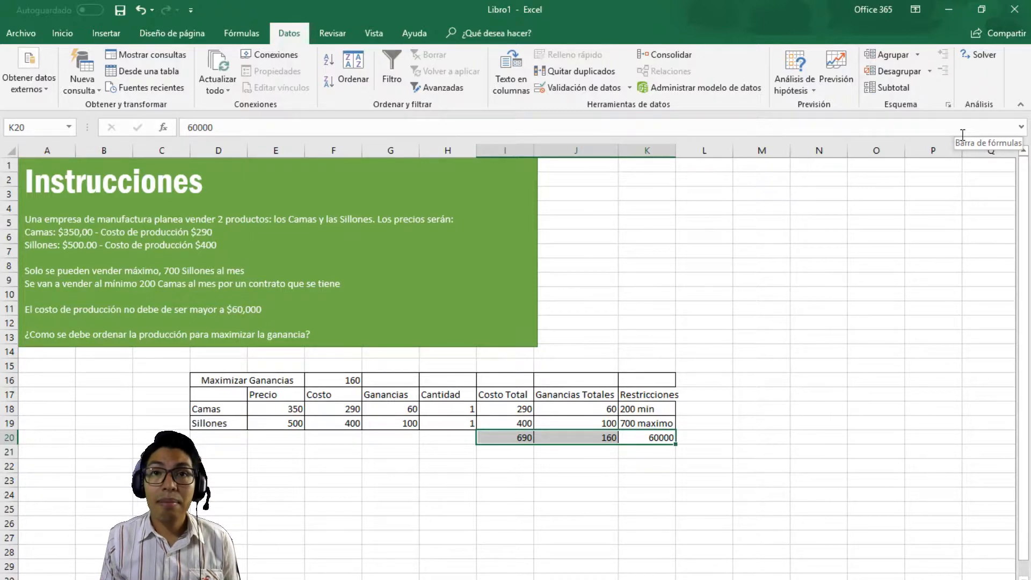
left_click(12, 34)
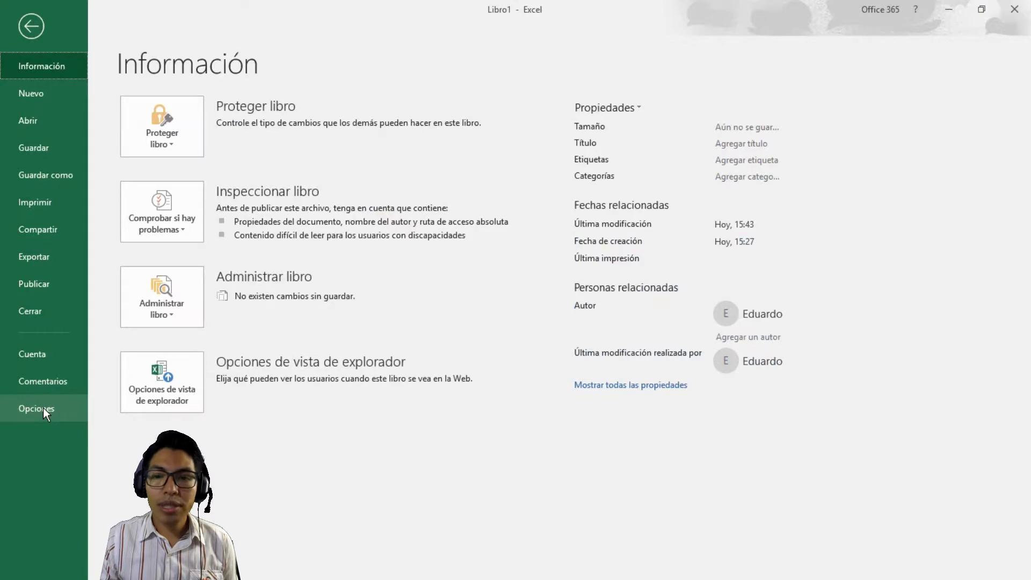
left_click(43, 408)
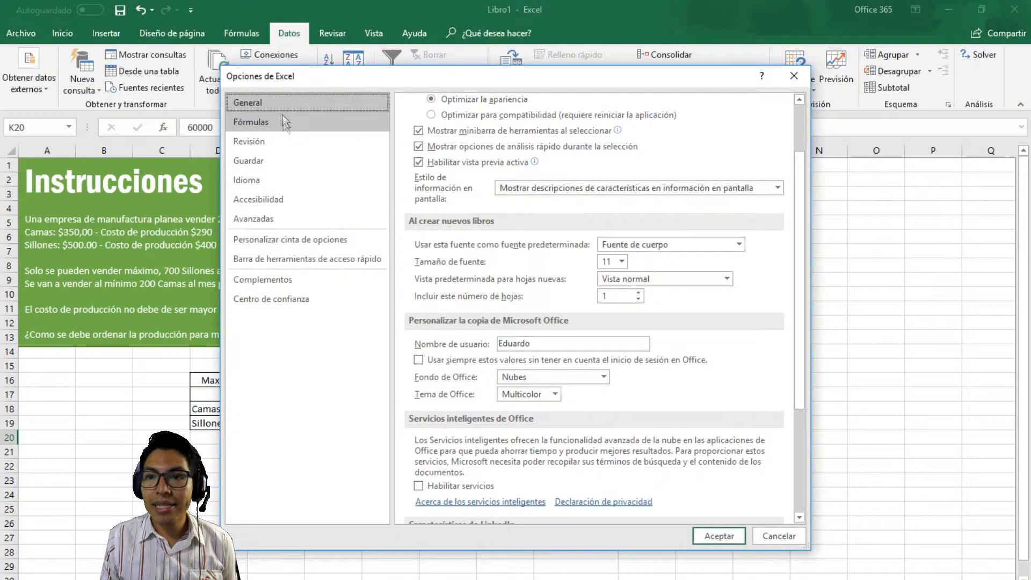
left_click(276, 278)
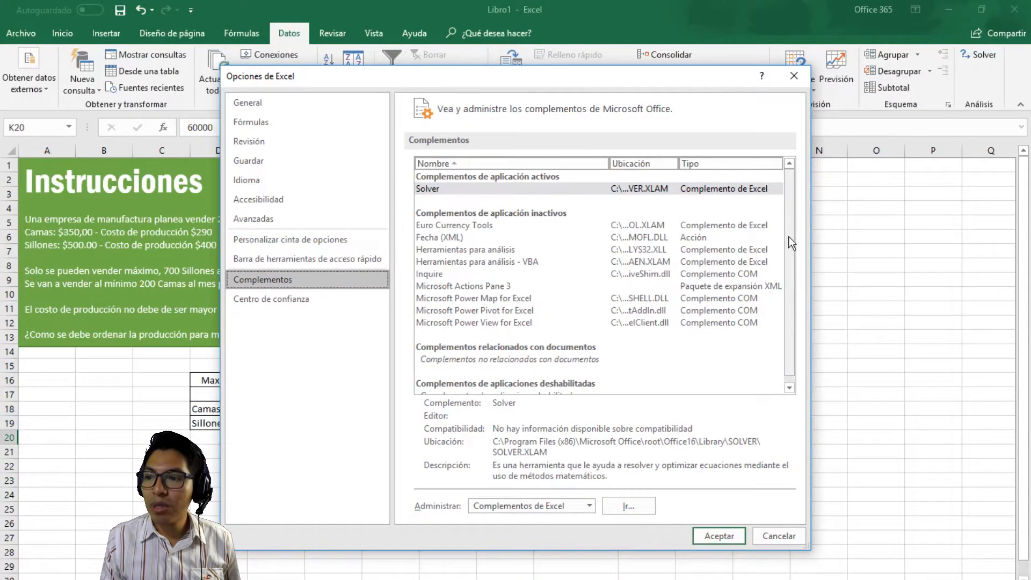
scroll(790, 252, "down", 1)
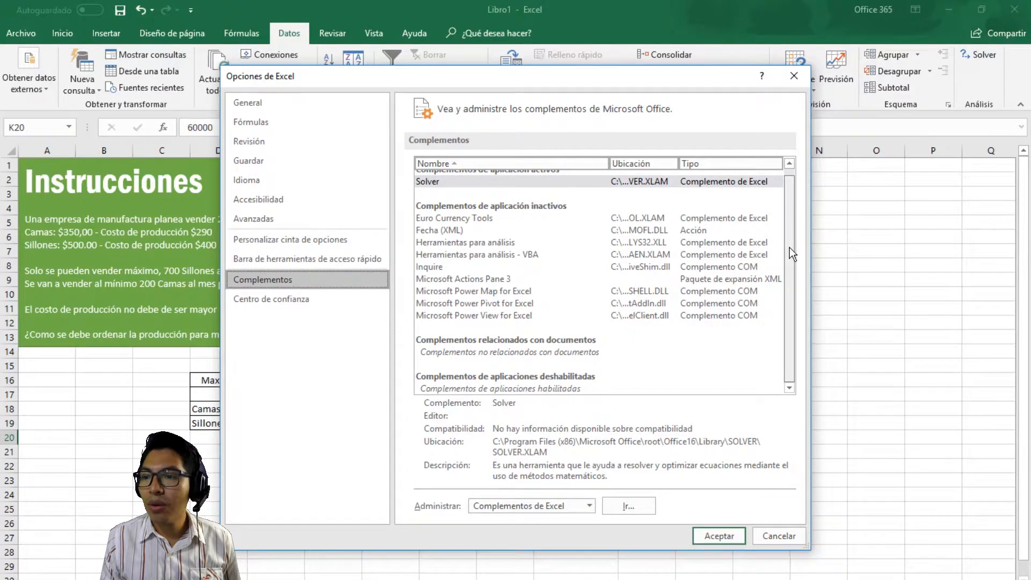
scroll(791, 245, "up", 1)
scroll(793, 237, "down", 1)
scroll(793, 226, "up", 1)
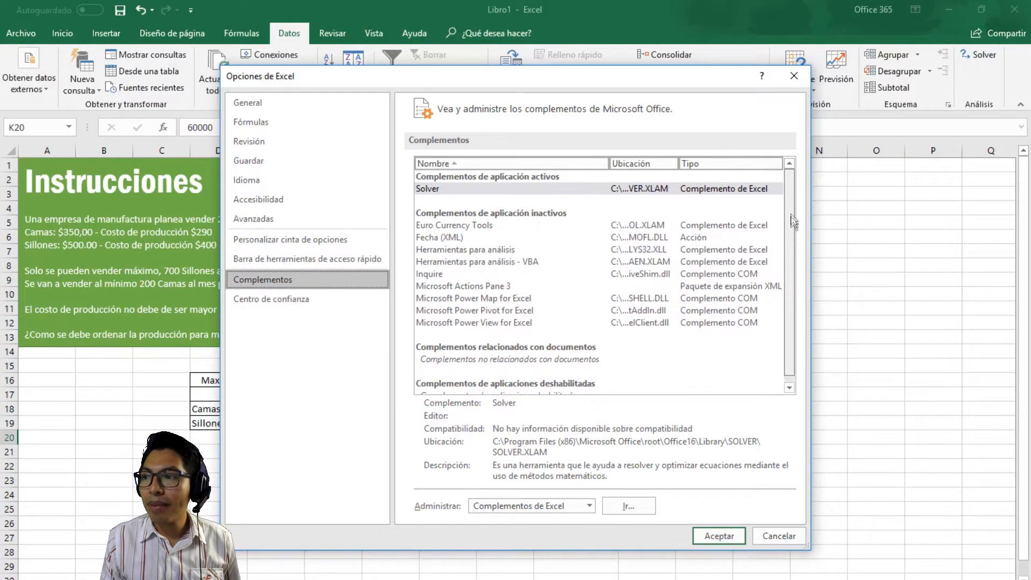
left_click(481, 189)
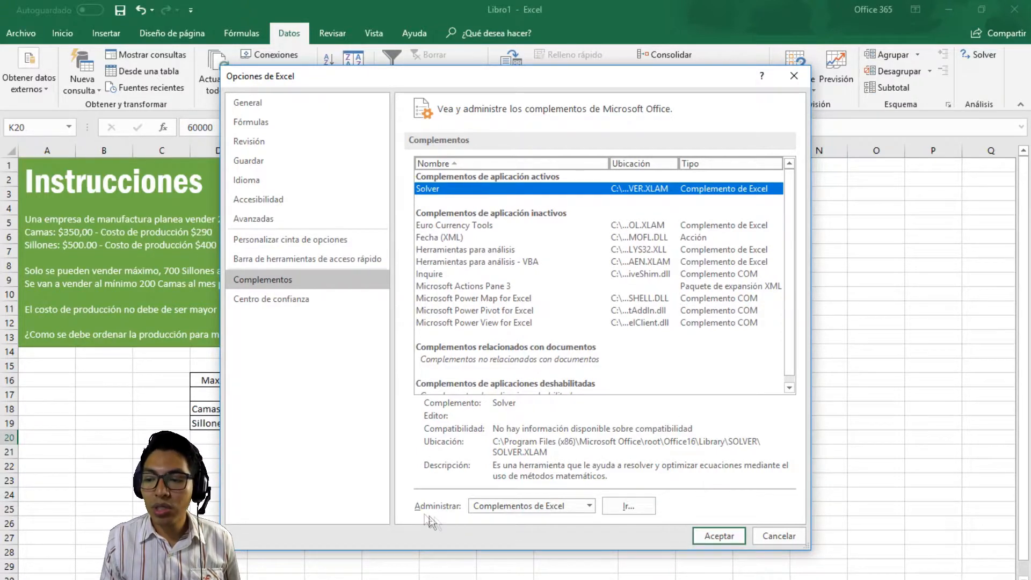
left_click(629, 508)
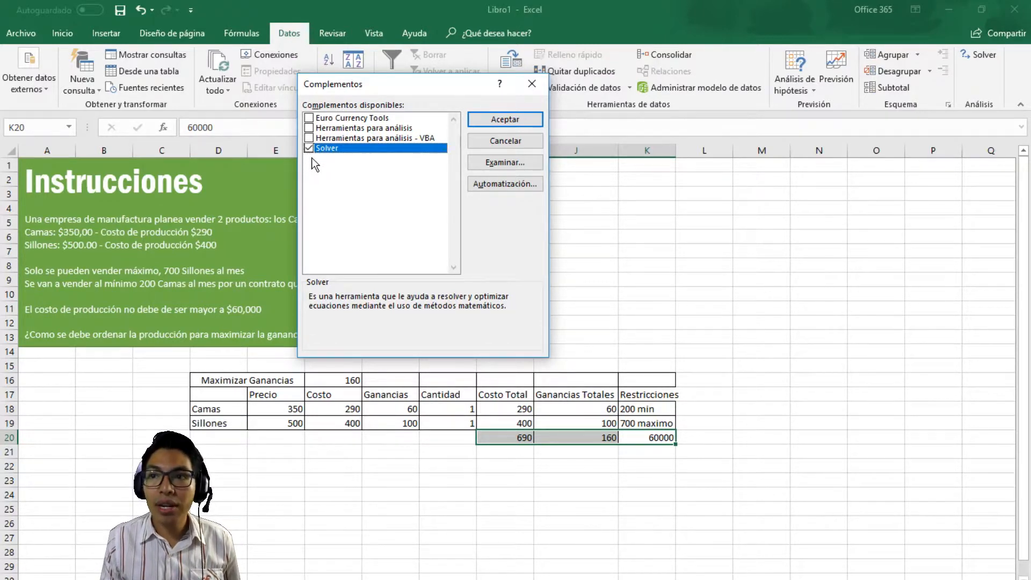
left_click(505, 121)
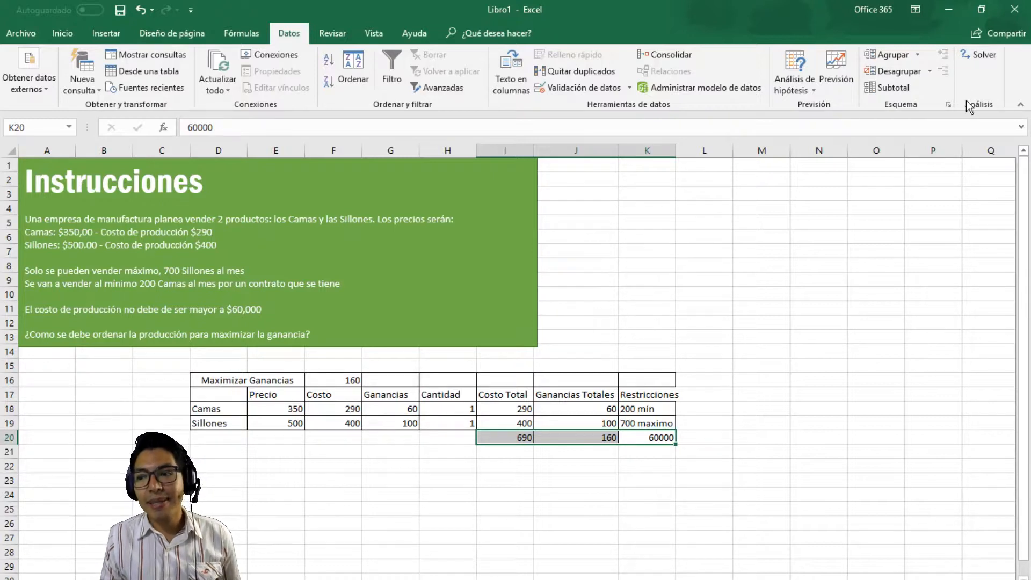
Step: Auto-fit the width of column K to the Restricciones heading
left_click(688, 455)
left_click(642, 418)
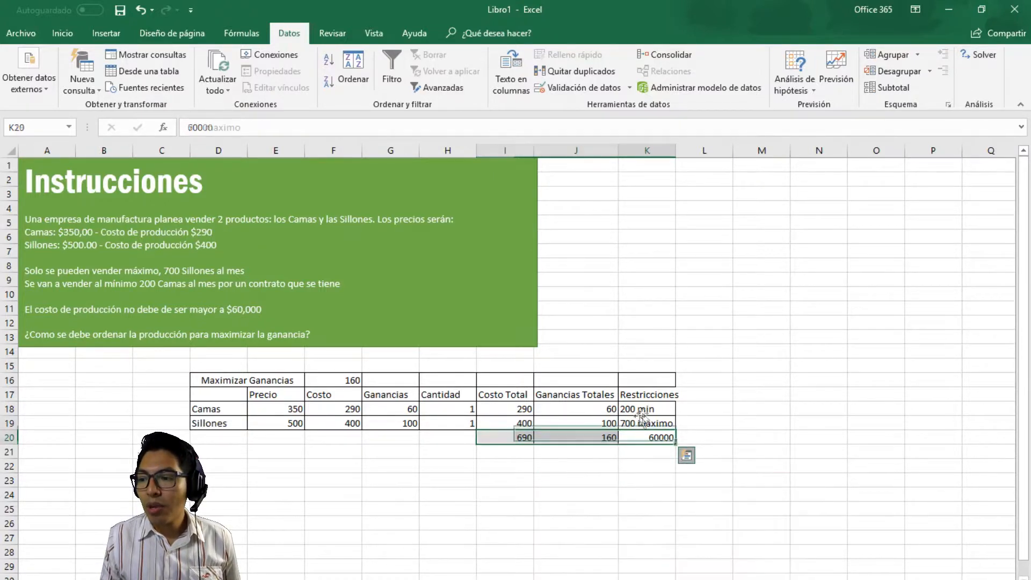
left_click_drag(628, 396, 604, 396)
left_click(634, 422)
left_click(632, 397)
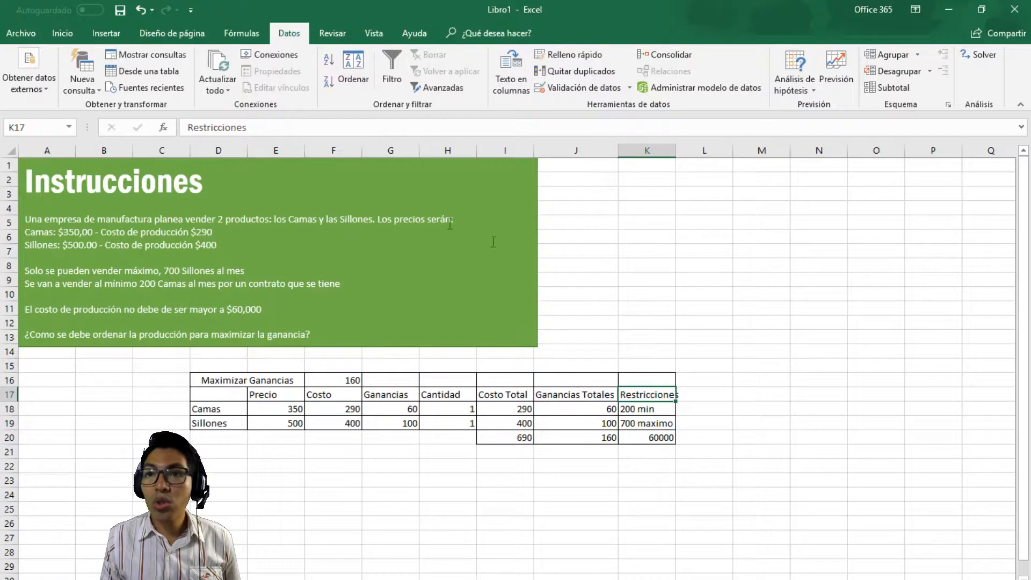
left_click(69, 33)
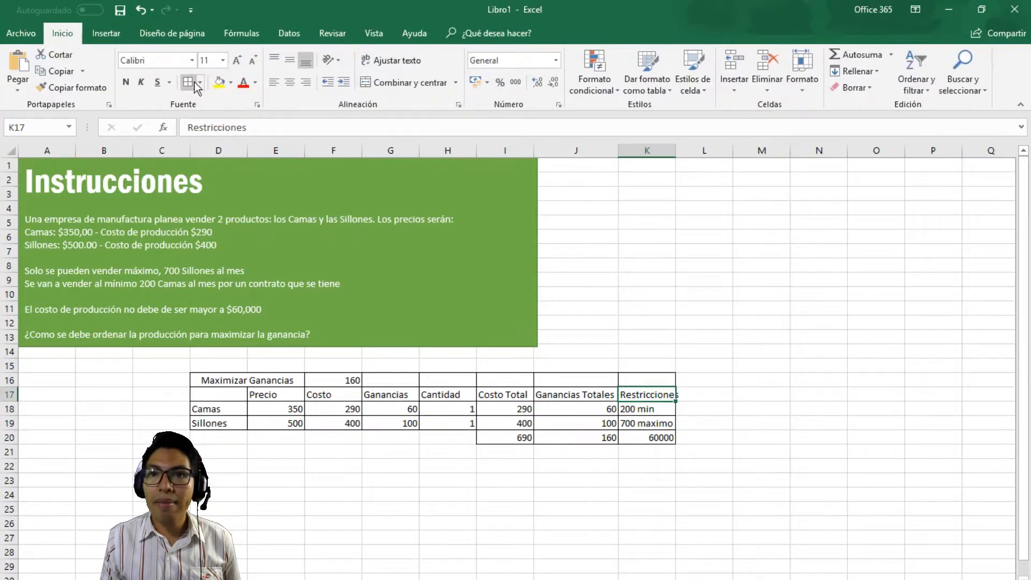
left_click(623, 409)
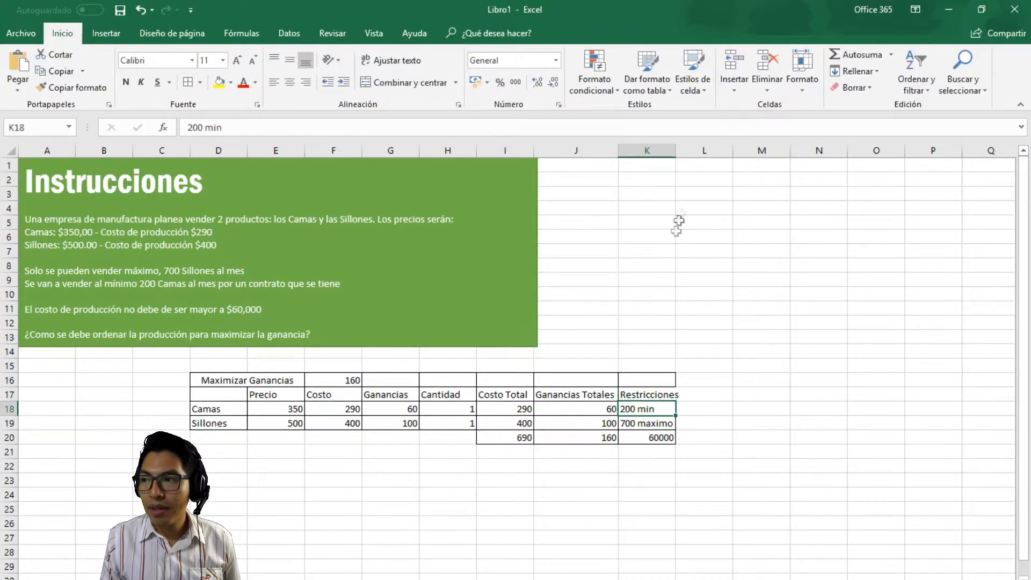
double_click(676, 152)
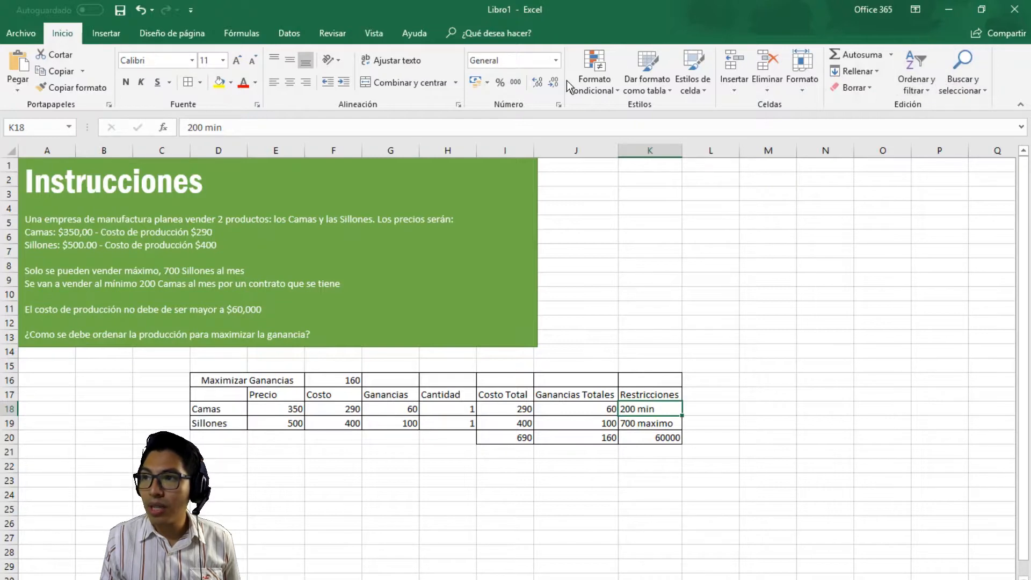
Step: Open Solver and set its objective to cell F16, the Maximizar Ganancias value
left_click(289, 34)
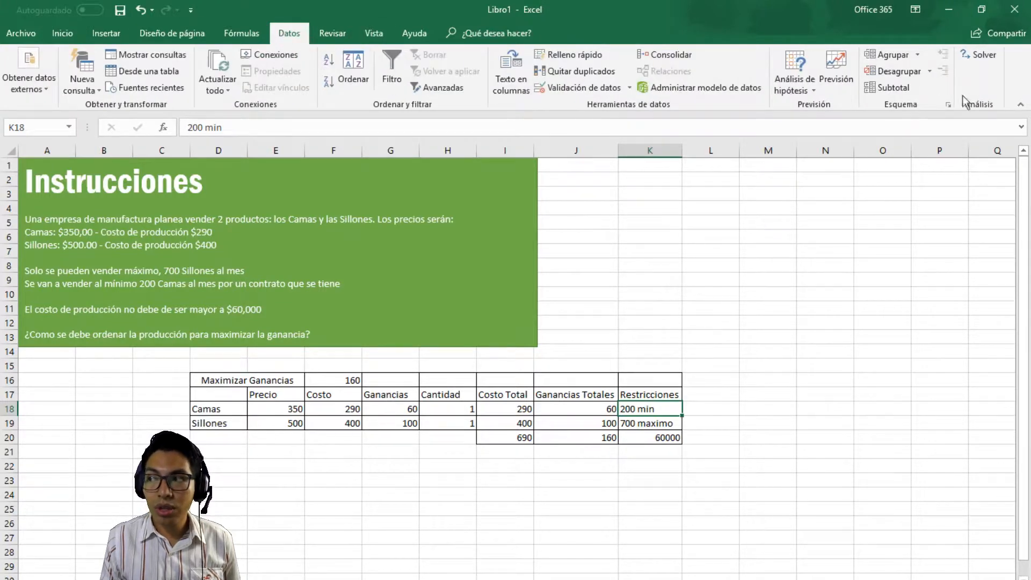
left_click(970, 57)
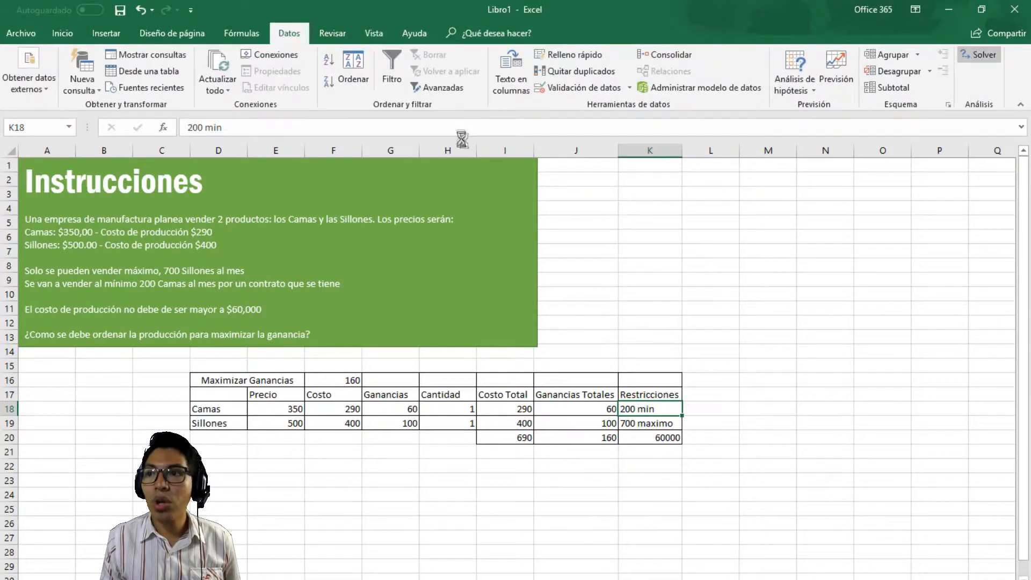
left_click_drag(408, 15, 756, 92)
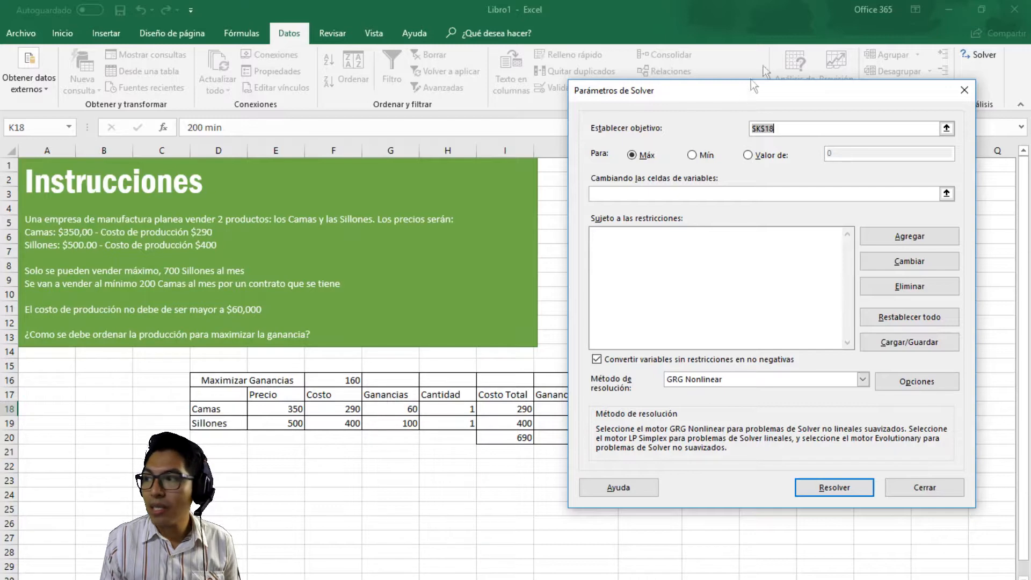
left_click(947, 128)
left_click(328, 380)
key("Return")
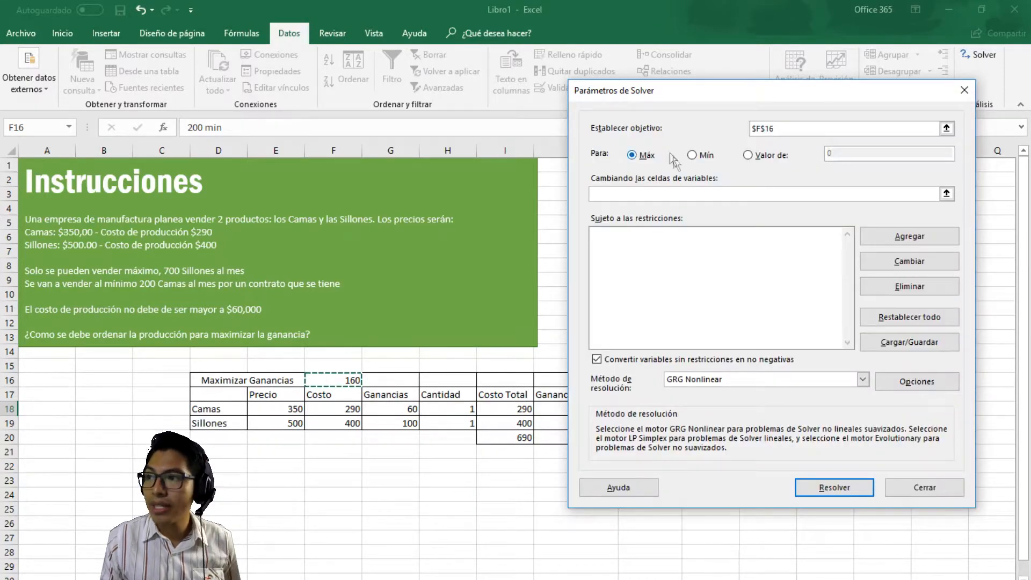
Step: Set the Solver variable cells to the Cantidad range H18:H19 and move the dialog clear of the table
left_click_drag(639, 94, 322, 101)
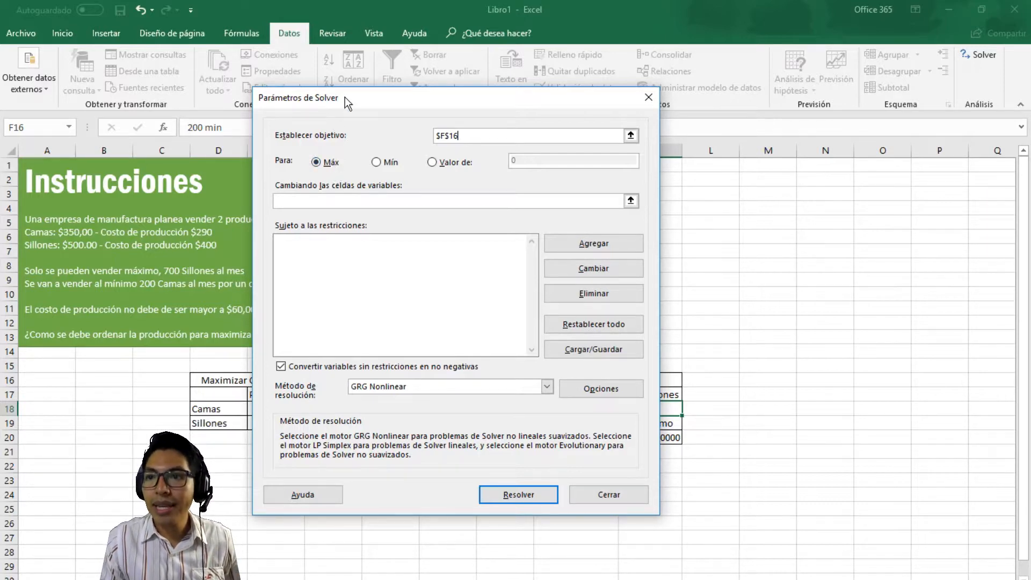
left_click_drag(344, 97, 595, 94)
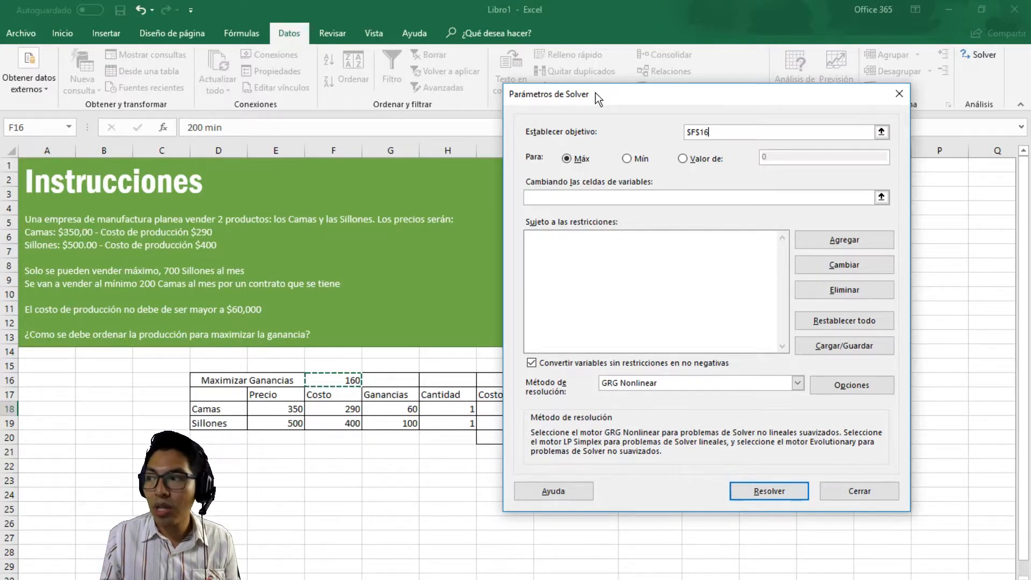
left_click(881, 197)
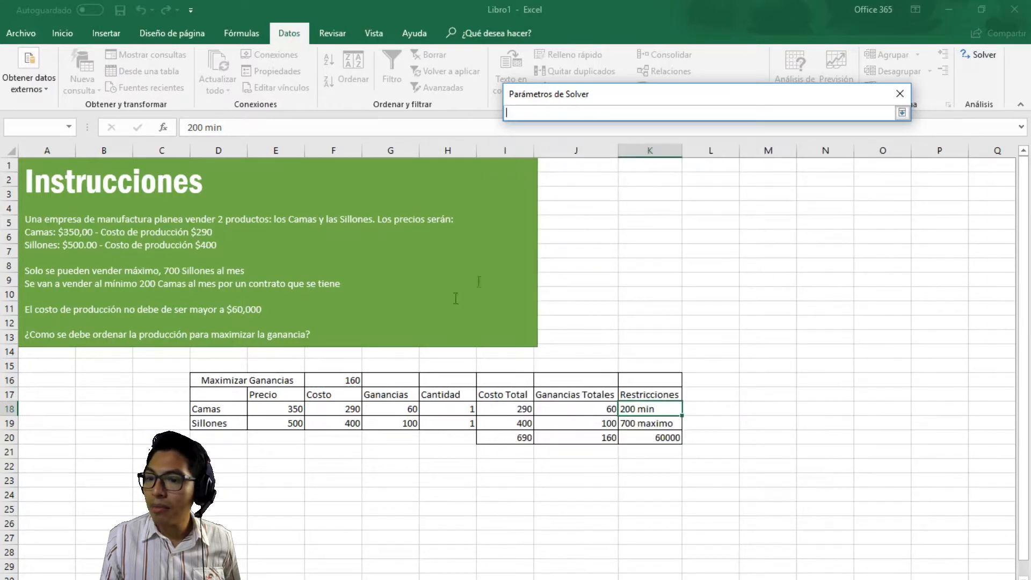
left_click_drag(438, 409, 437, 423)
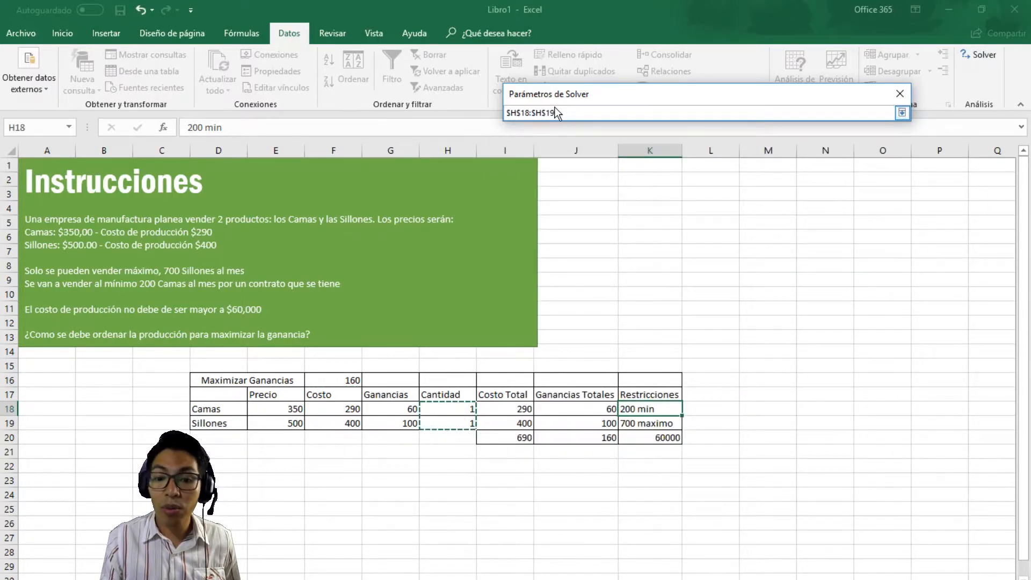
key("Return")
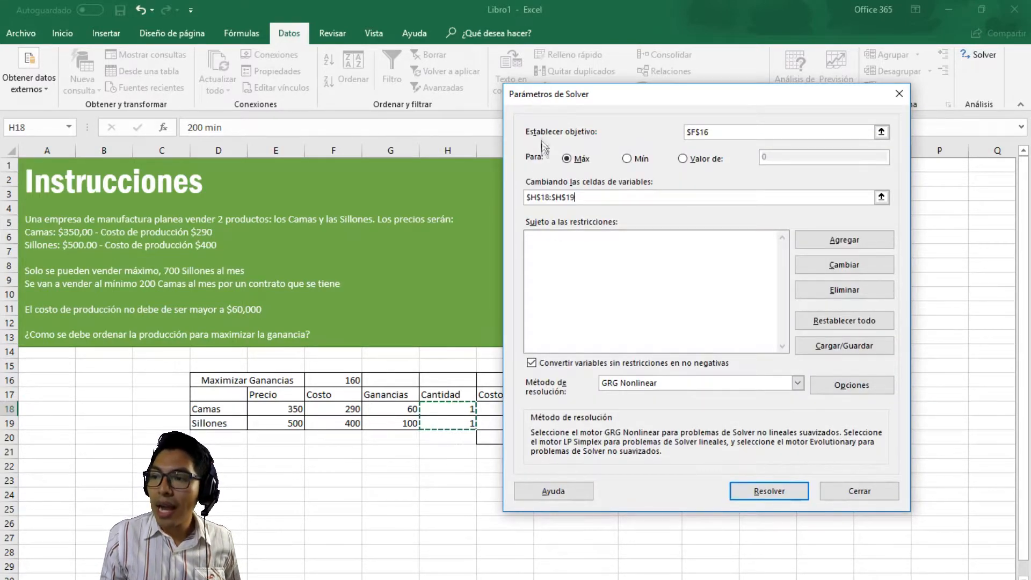
left_click(527, 219)
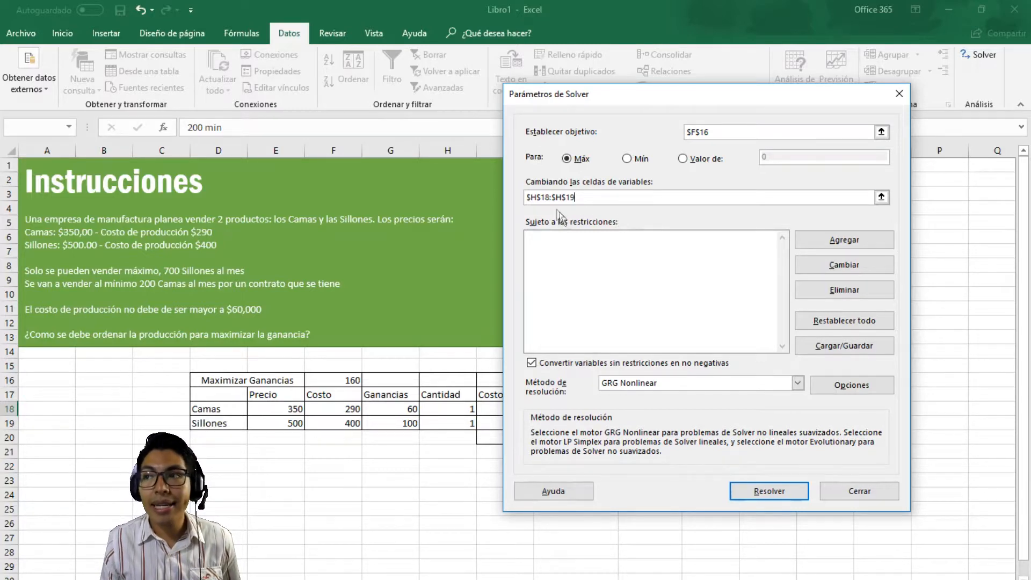
left_click_drag(542, 96, 43, 91)
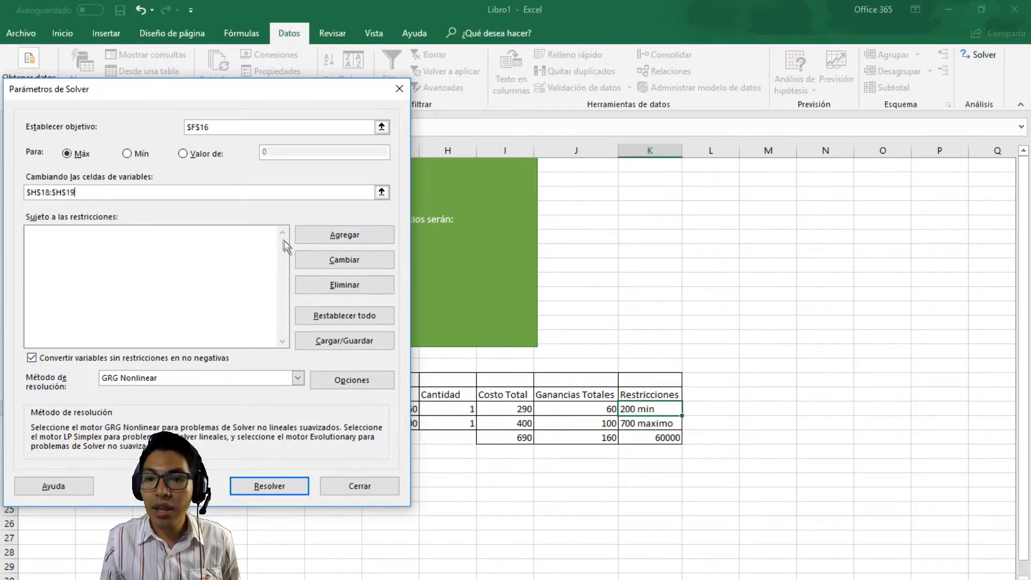
Step: Start a new Solver constraint with the Camas quantity, H18, as its cell reference
left_click(316, 236)
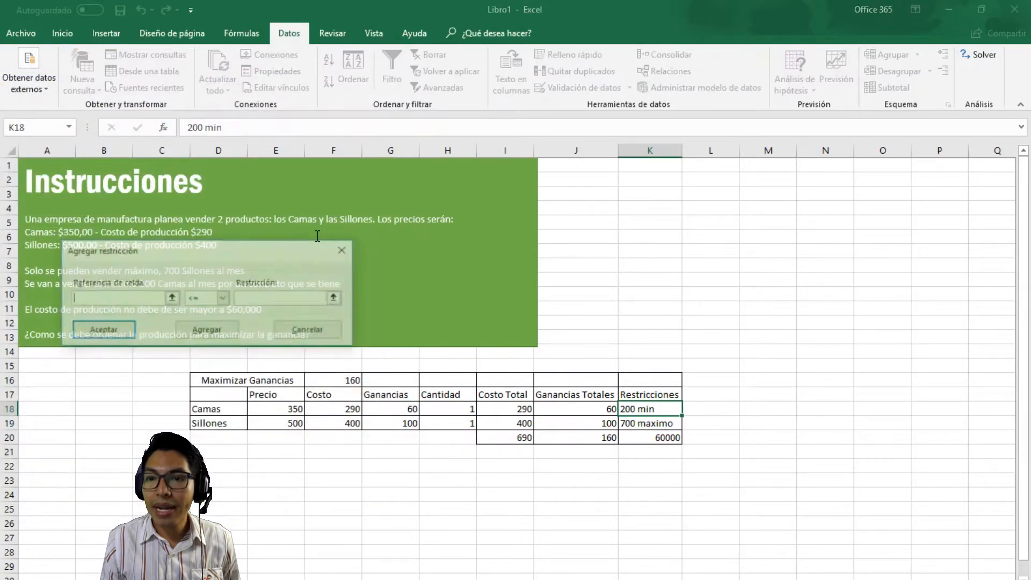
left_click_drag(260, 241, 574, 252)
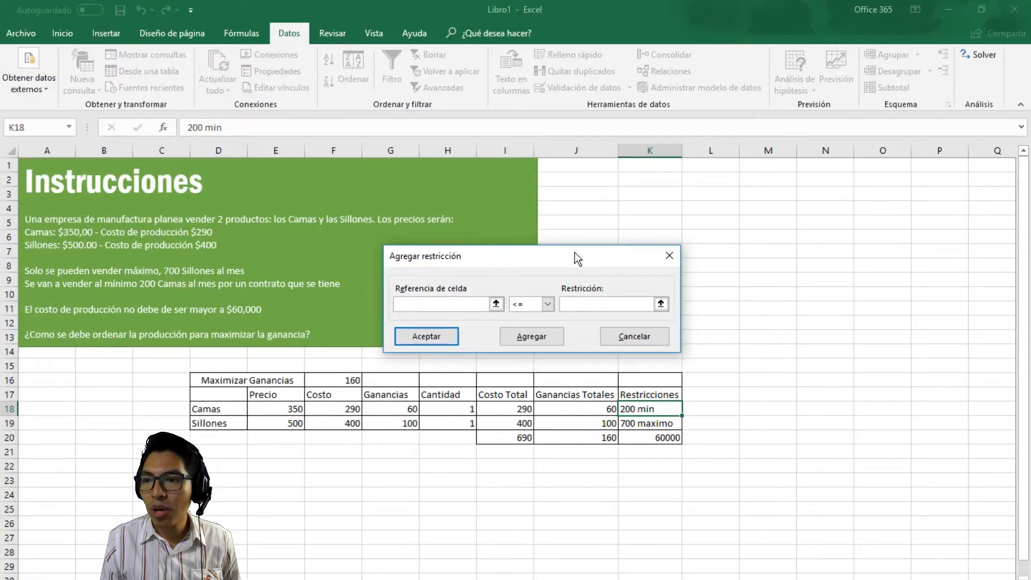
left_click(496, 304)
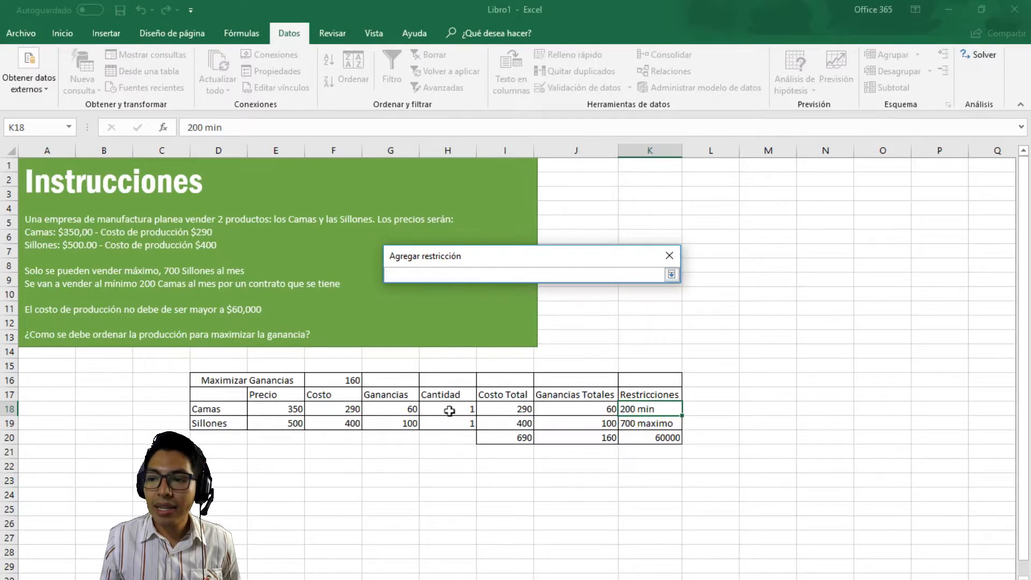
left_click(452, 410)
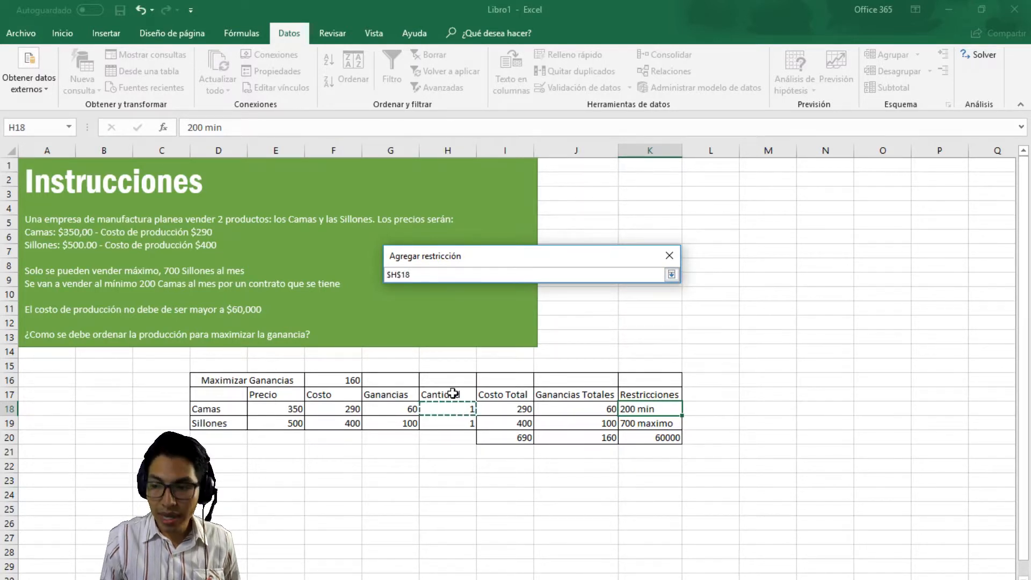
key("Return")
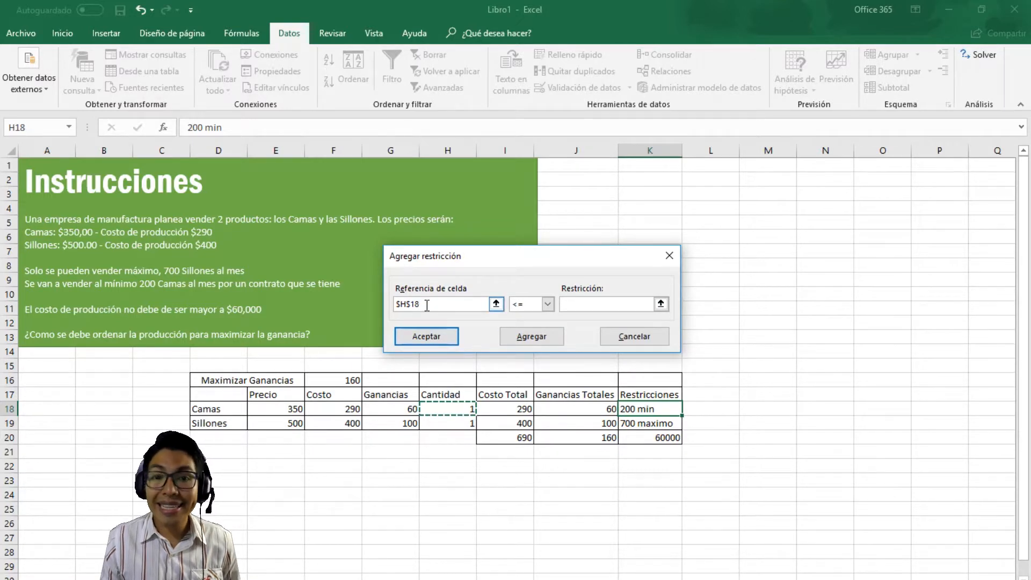
Step: Define the Camas constraint as >= 200 and add it to the Solver restrictions
left_click(547, 304)
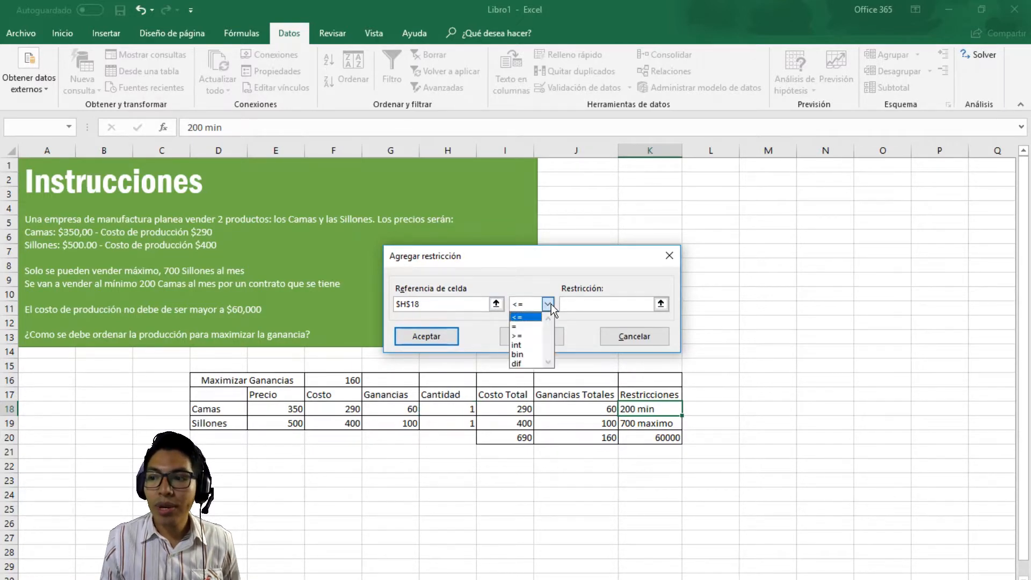
left_click(524, 317)
left_click(586, 303)
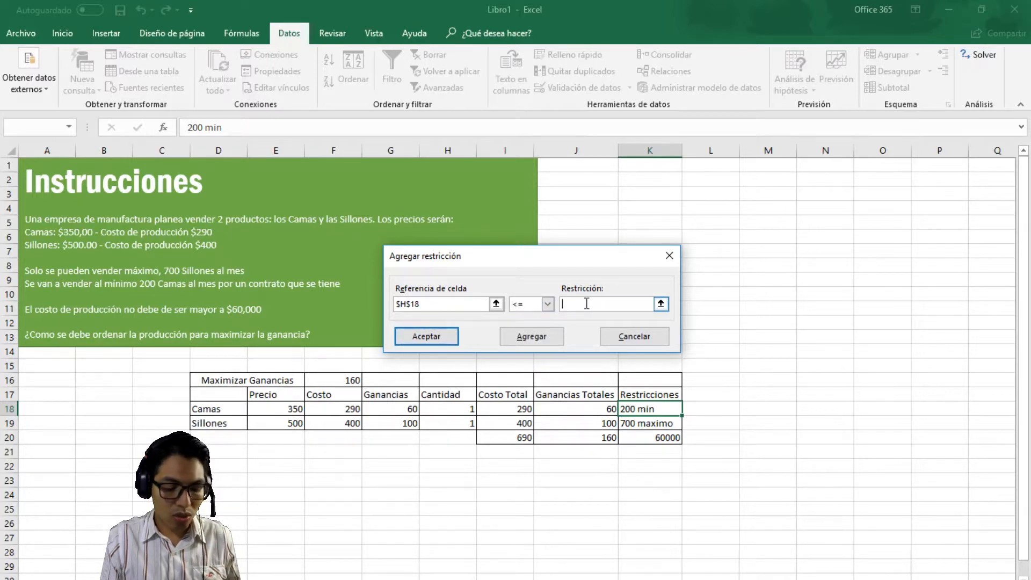
type("200")
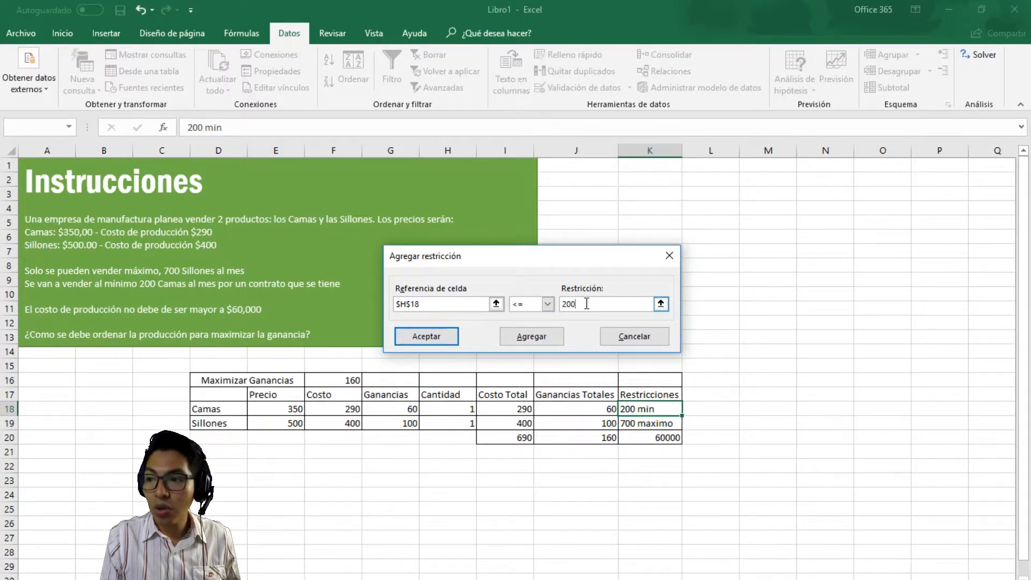
left_click(548, 304)
left_click(528, 335)
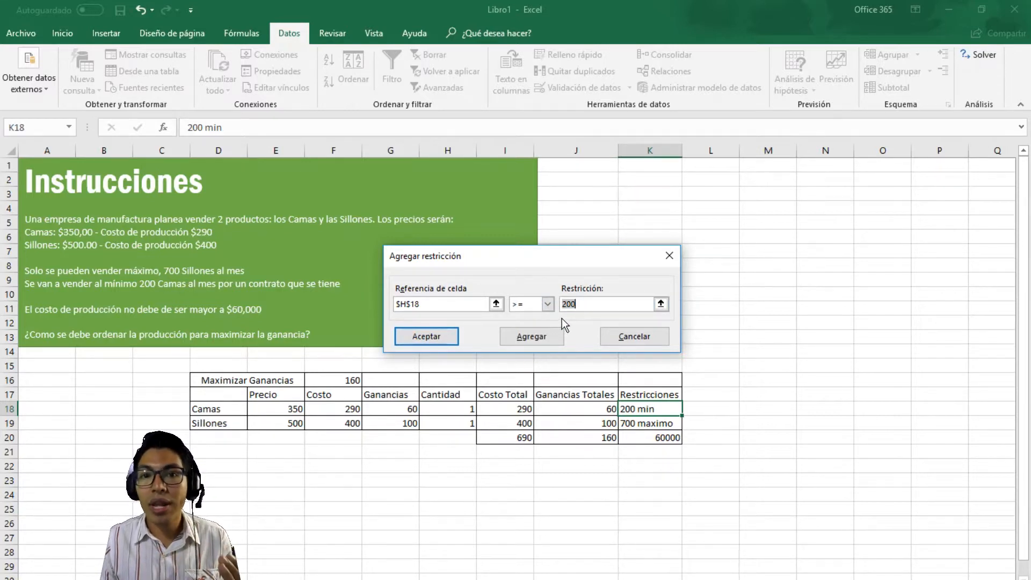
left_click_drag(534, 256, 185, 93)
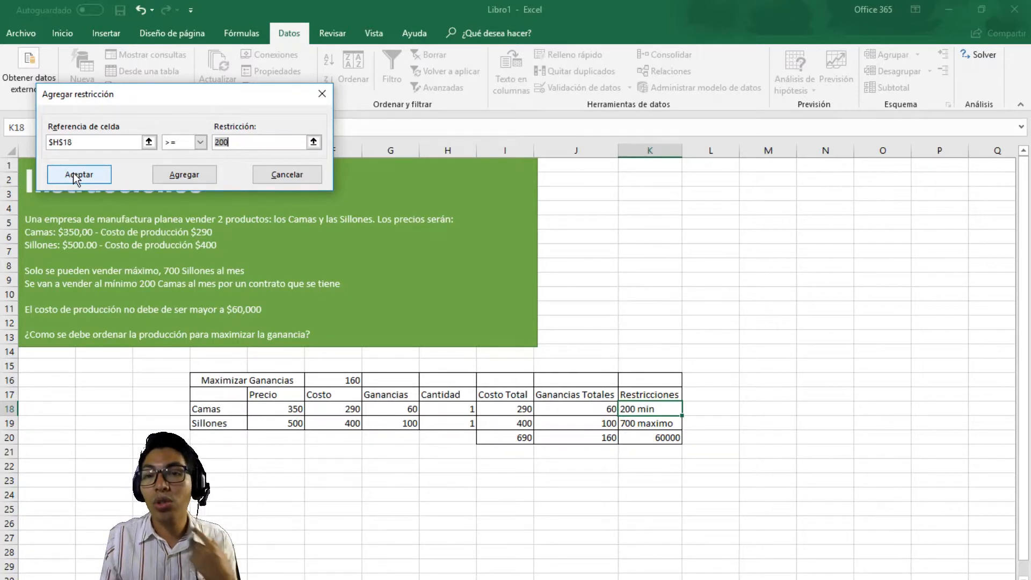
left_click(161, 173)
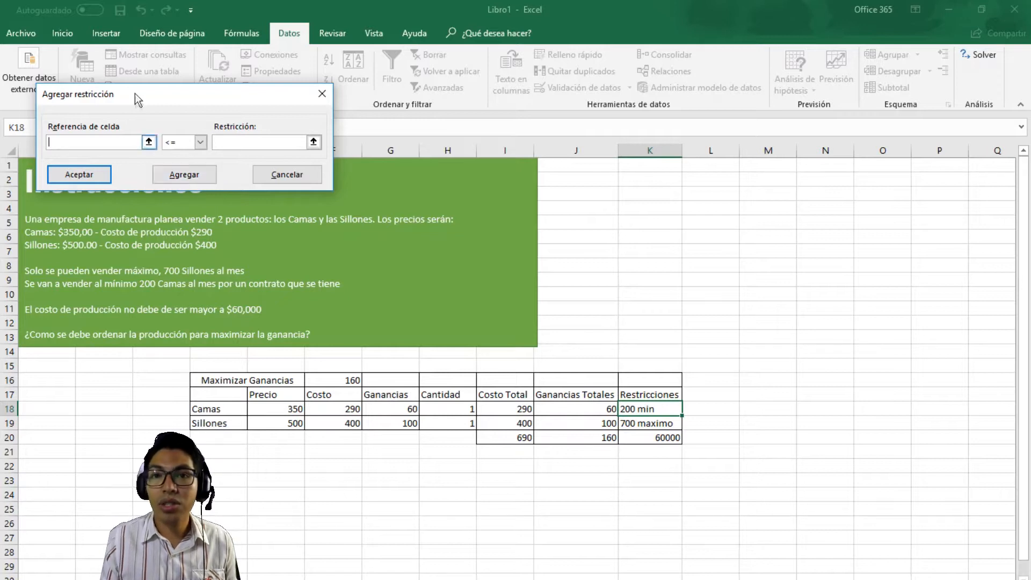
Step: Add a second constraint limiting the Sillones quantity, H19, to <= 700
left_click(149, 142)
left_click(447, 423)
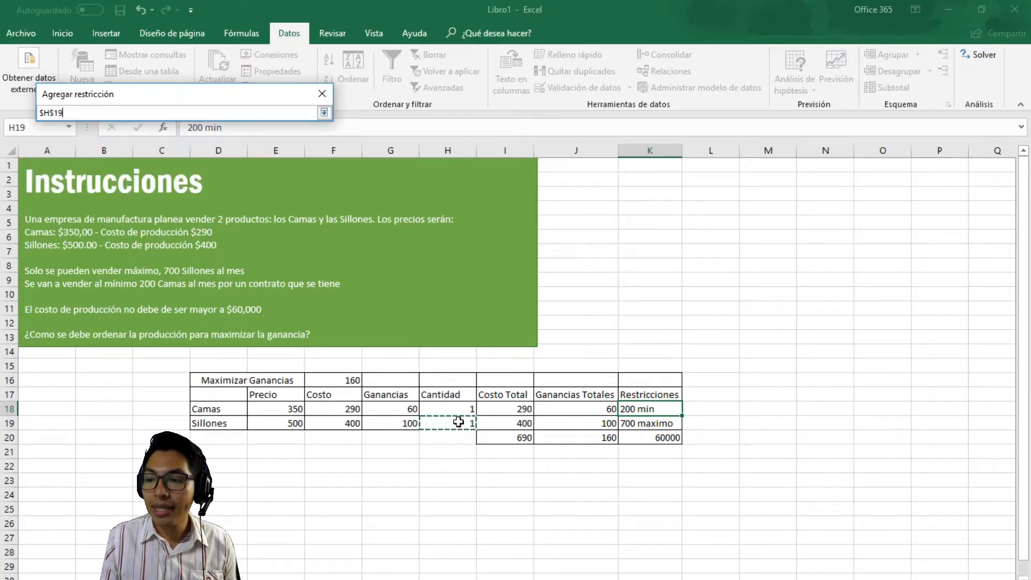
key("Return")
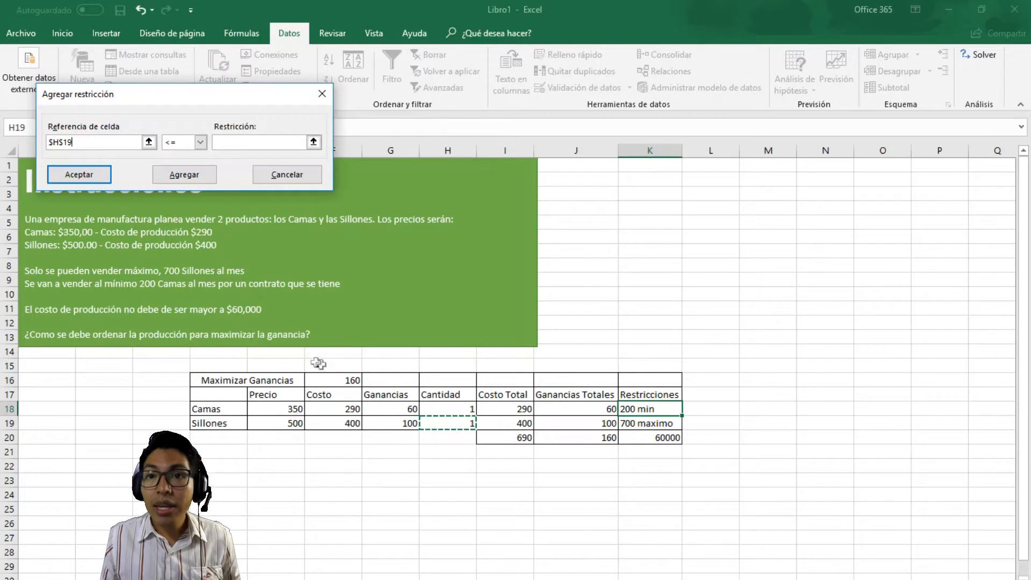
left_click(200, 142)
left_click(200, 142)
left_click(263, 143)
type("70")
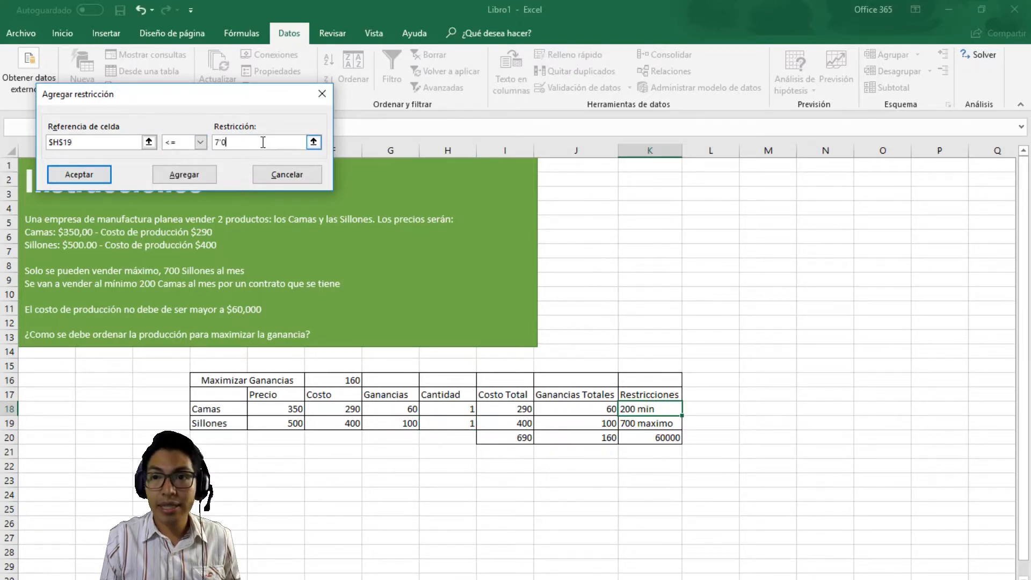
type("0")
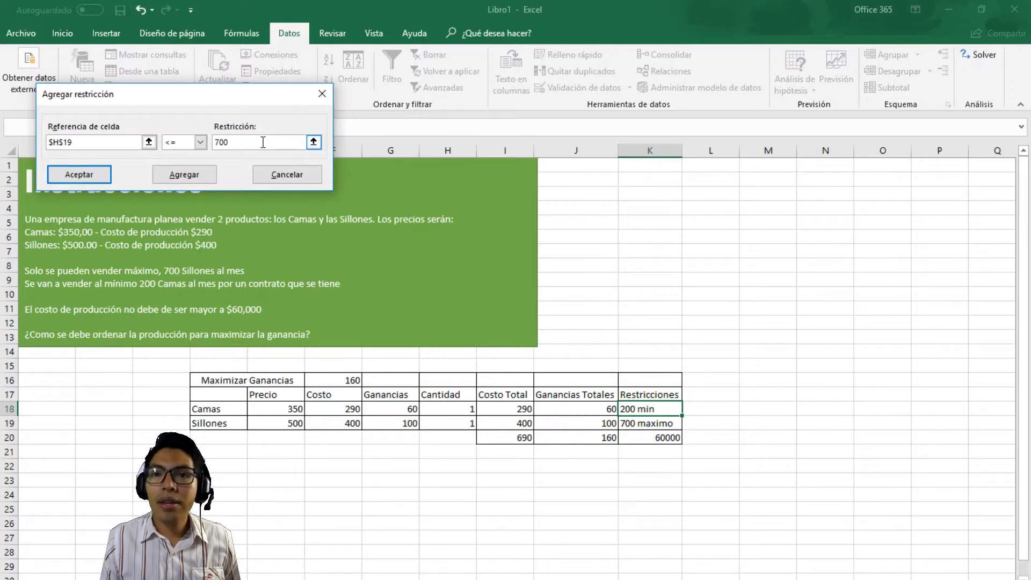
left_click(163, 175)
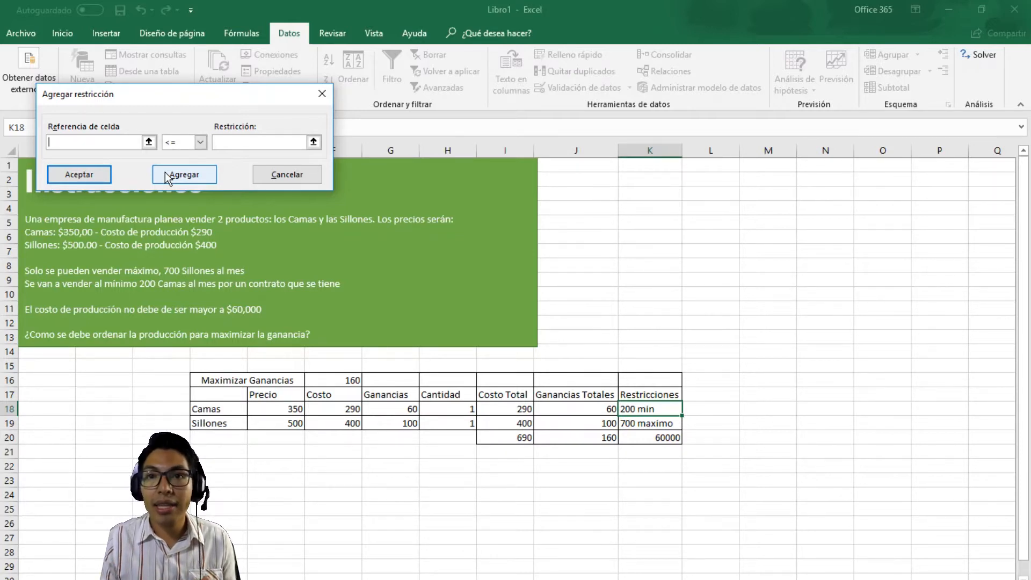
Step: Define a non-negativity constraint on the Cantidad range H18:H19 as >= 0 and add it to the Solver restrictions
left_click(148, 141)
left_click_drag(467, 408, 465, 424)
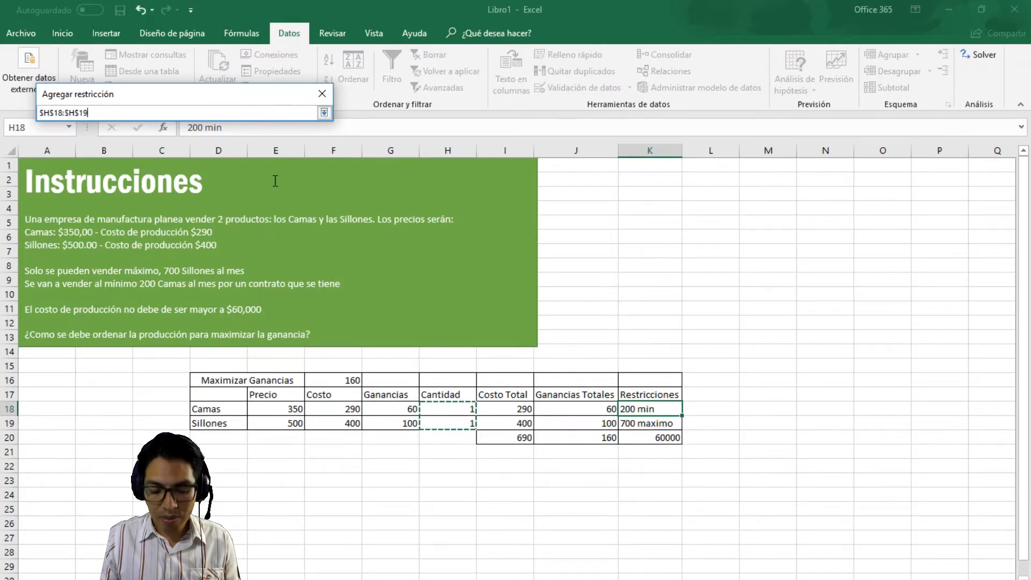
key("Return")
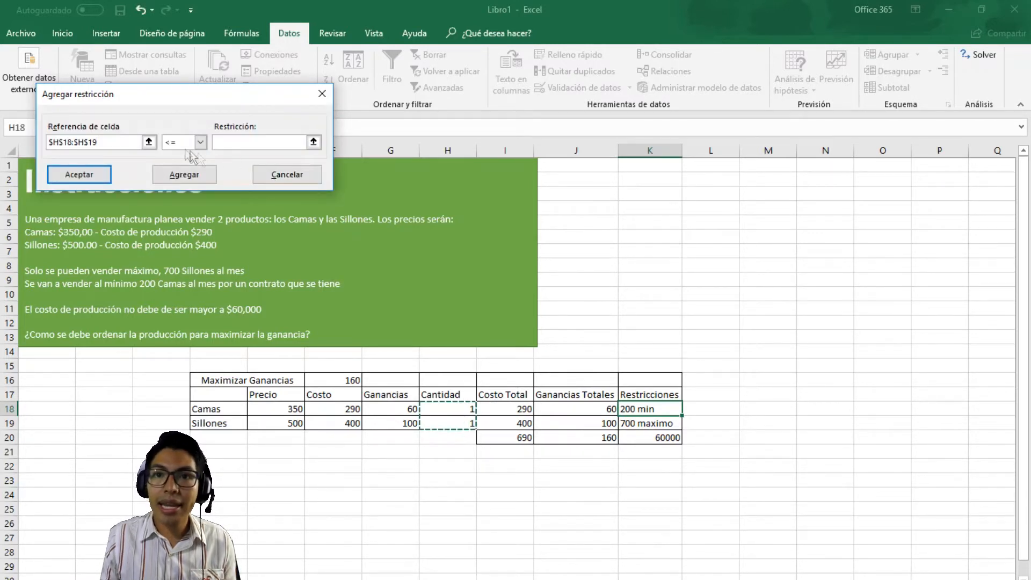
left_click(198, 143)
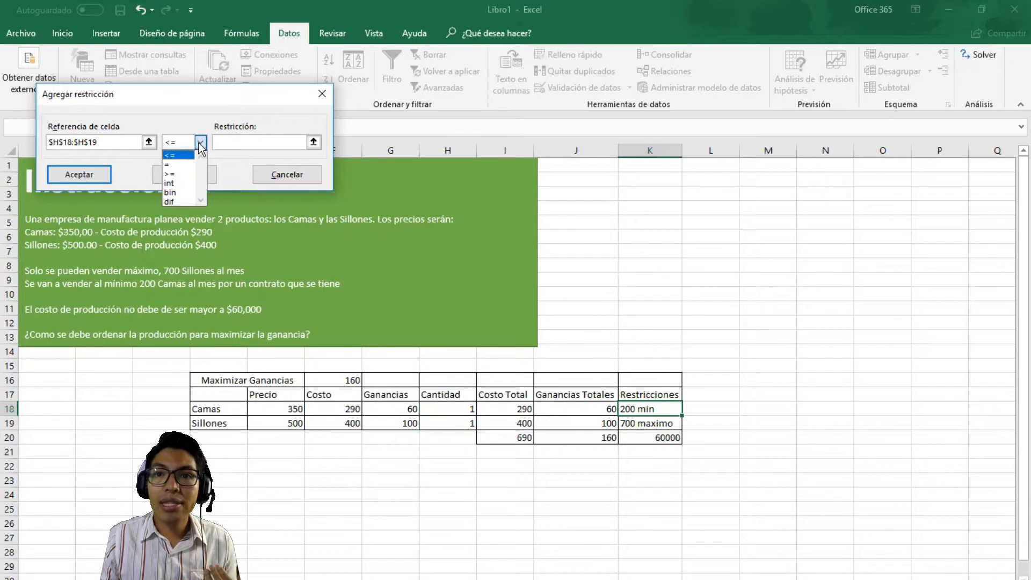
left_click(186, 173)
left_click(233, 141)
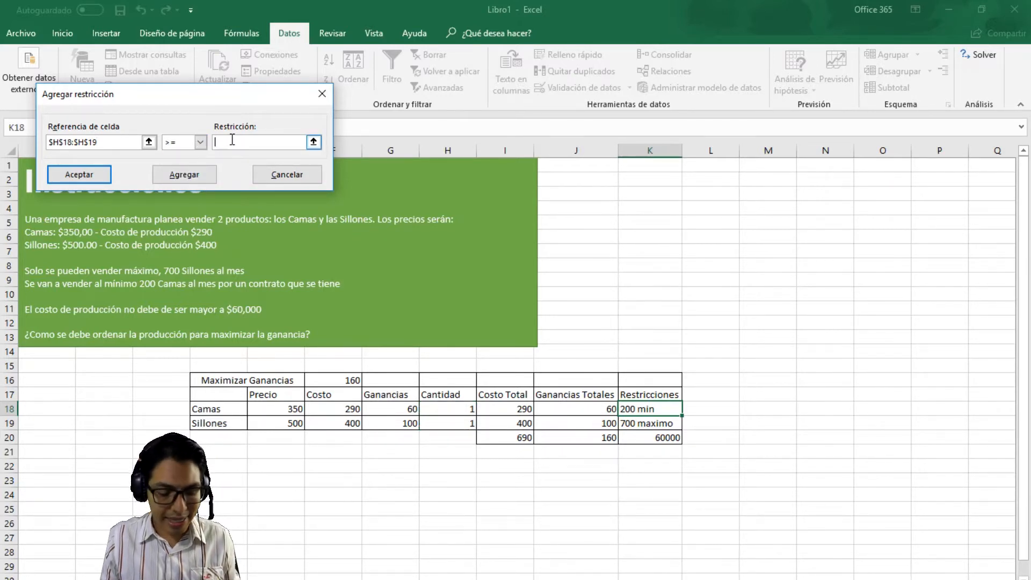
type("0")
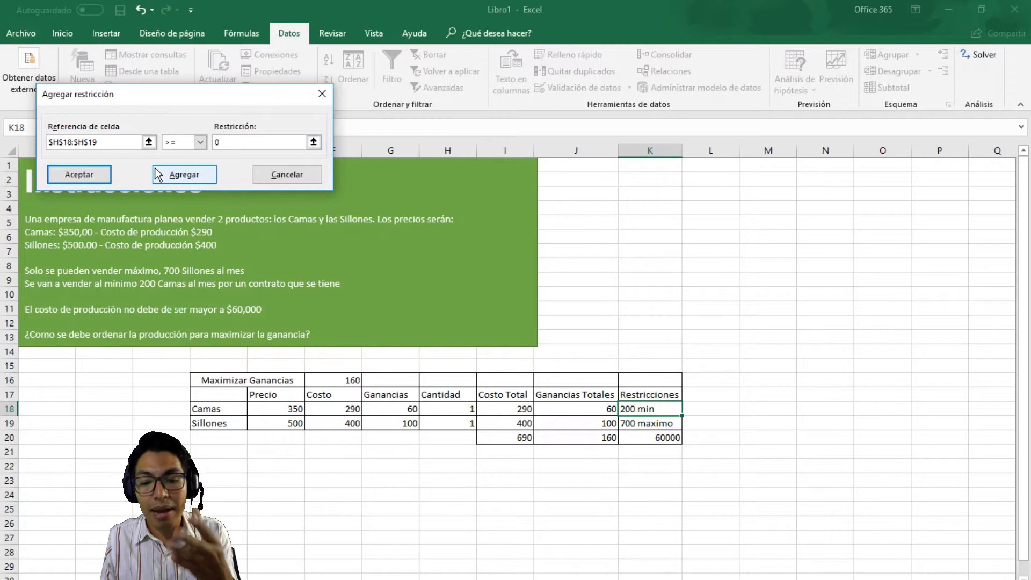
left_click(167, 176)
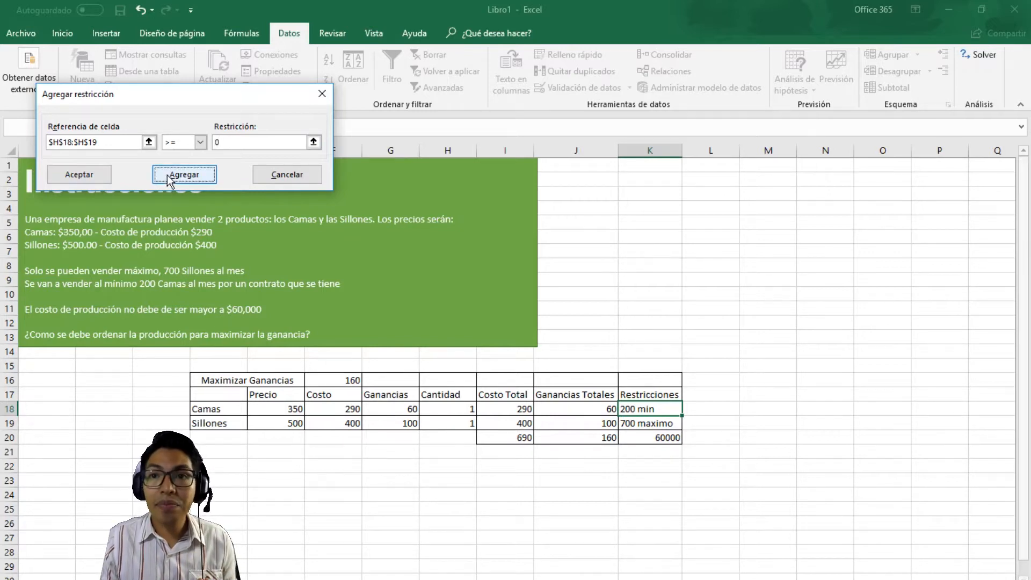
Step: Define a further Solver constraint that restricts the Cantidad range H18:H19 to integers with the int option
left_click(149, 142)
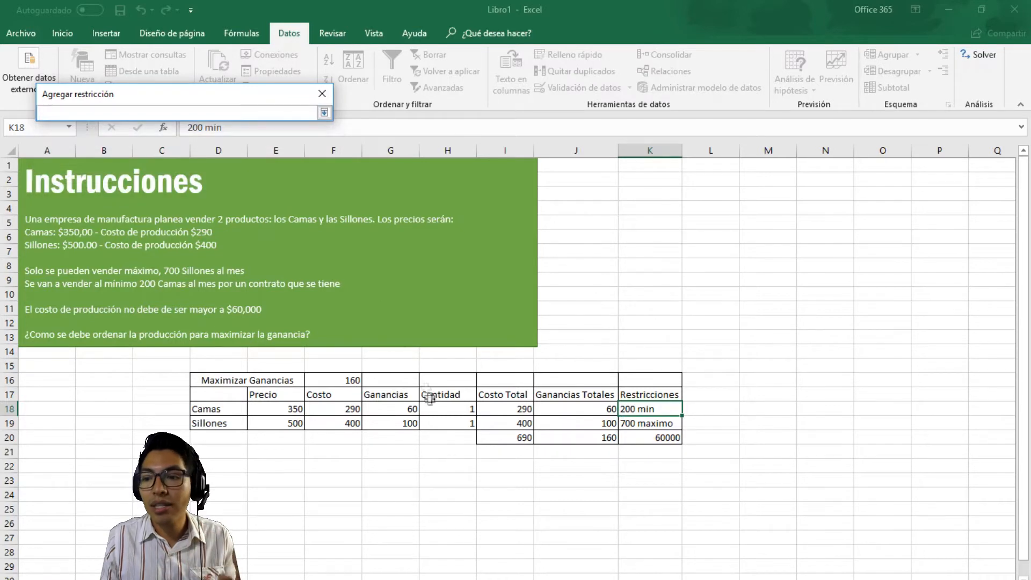
left_click_drag(460, 409, 461, 419)
key("Return")
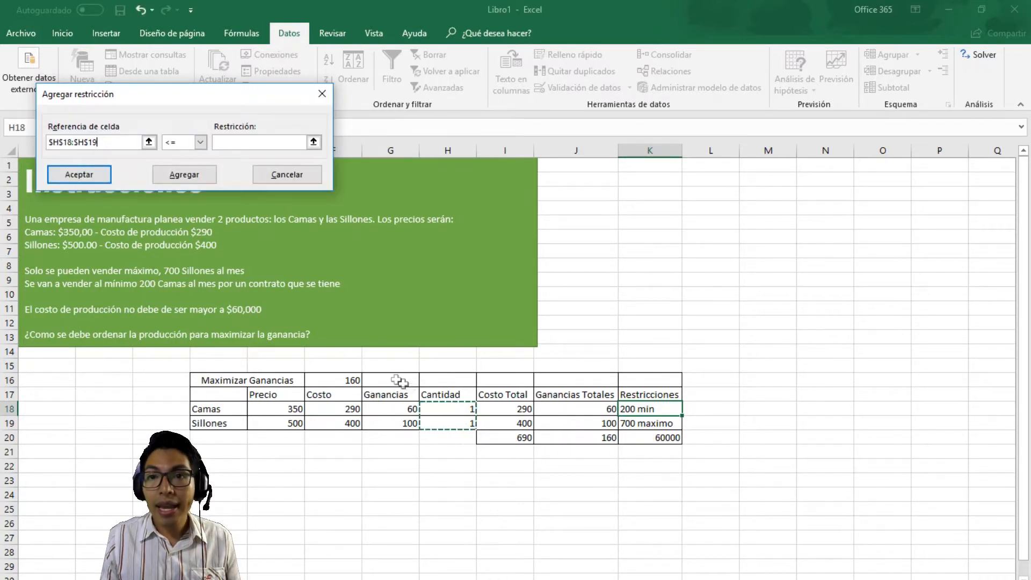
left_click(200, 141)
left_click(179, 183)
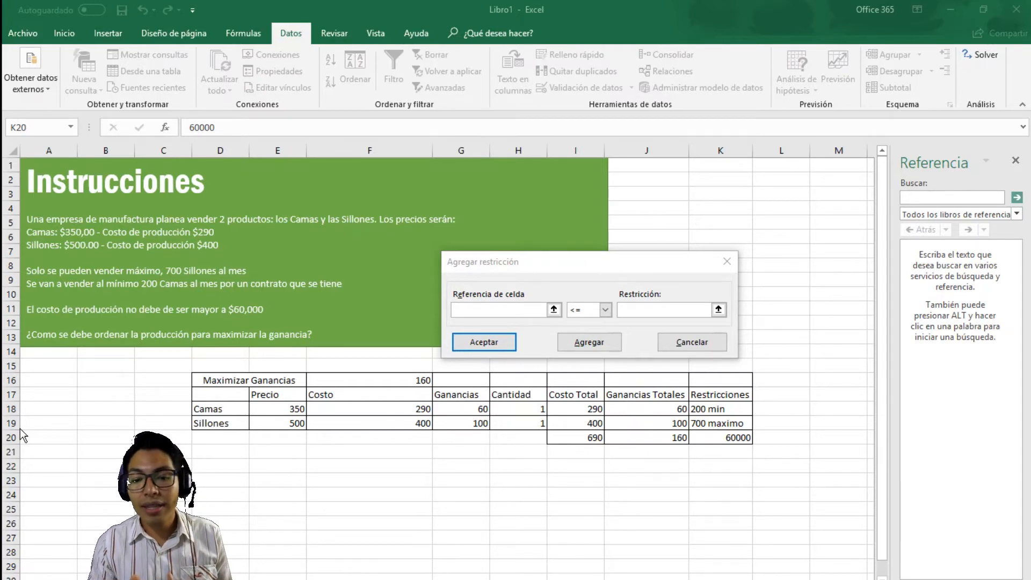
Step: Add a final Solver constraint limiting the total production cost, I20, to <= the limit in cell K20
left_click_drag(497, 262, 324, 128)
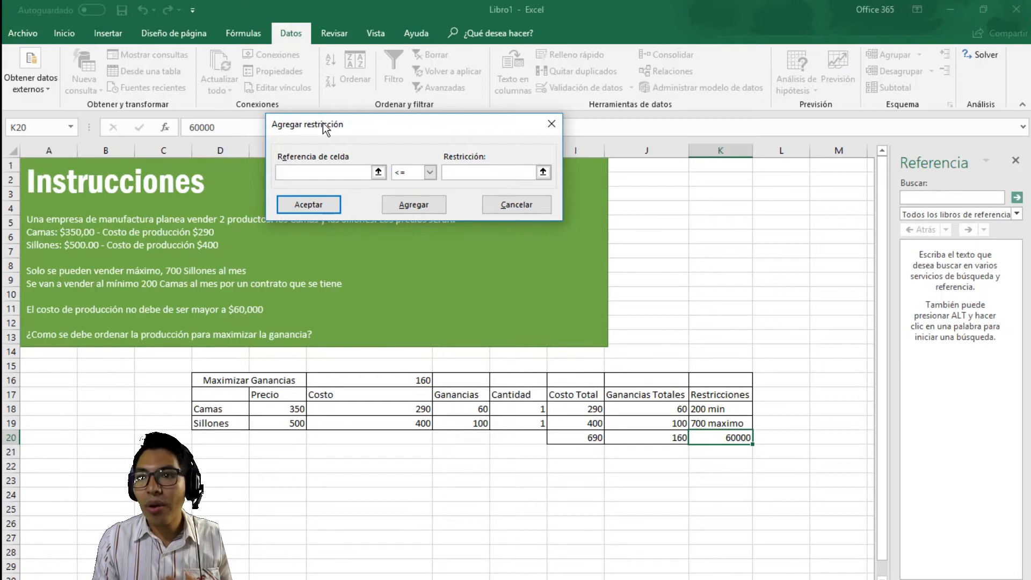
left_click(379, 172)
left_click(575, 437)
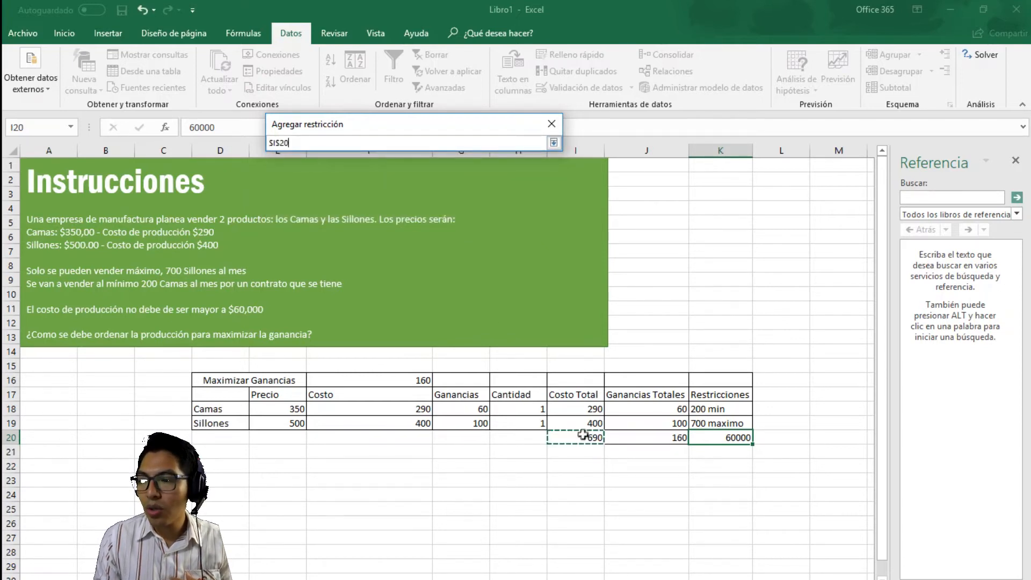
key("Return")
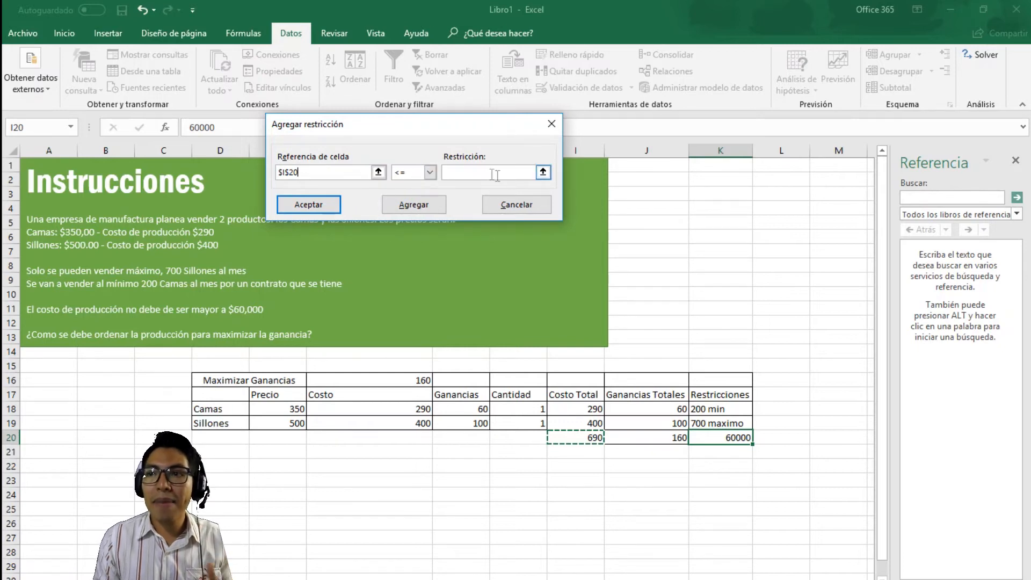
left_click(543, 172)
left_click(752, 451)
left_click(738, 437)
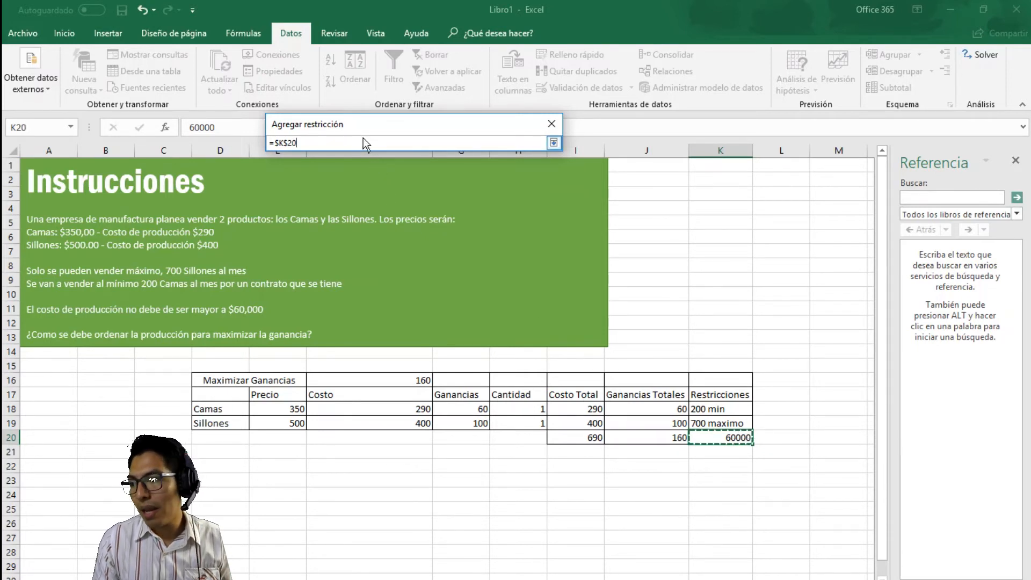
key("Return")
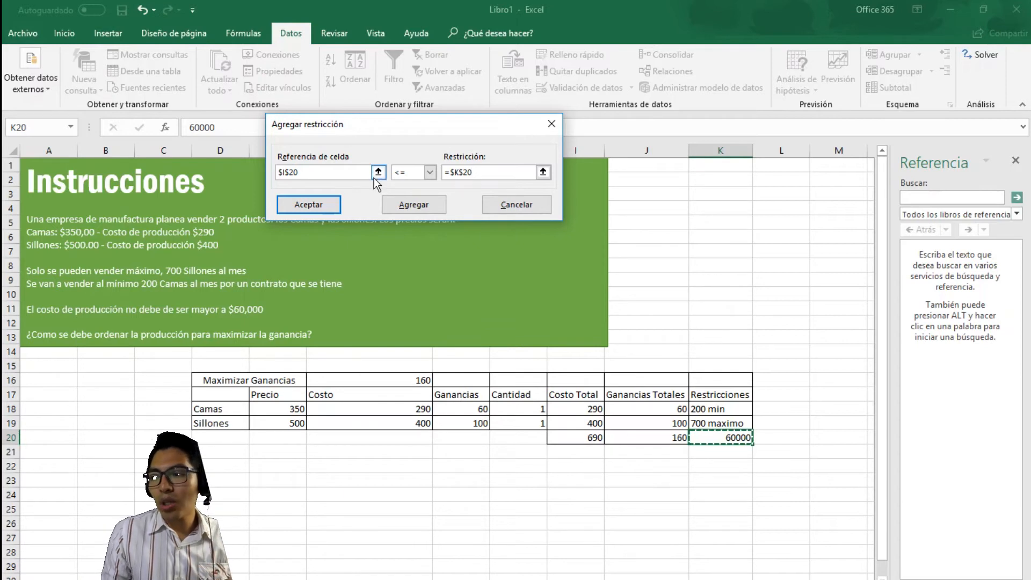
left_click(332, 206)
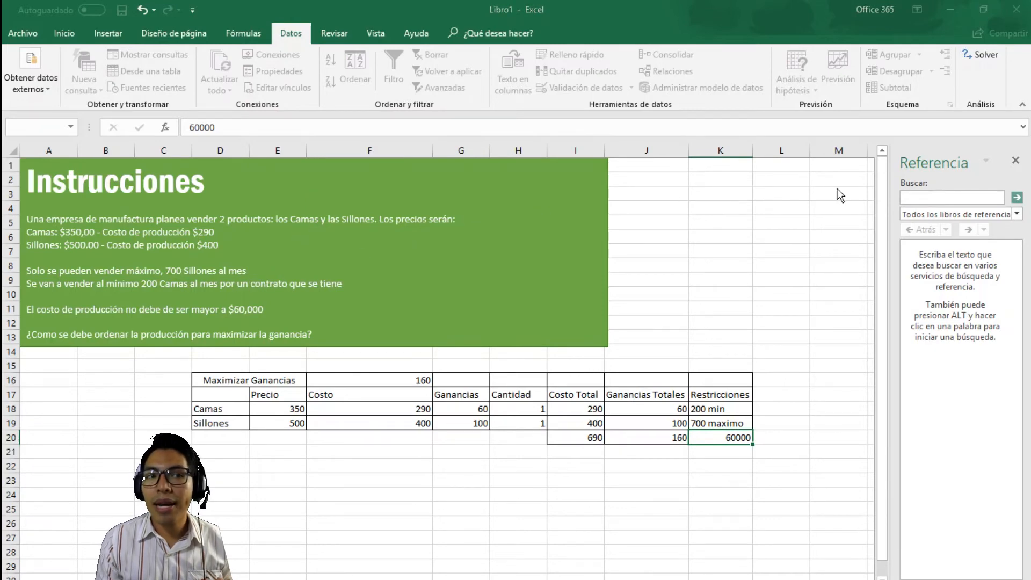
Step: Reopen Solver, solve the profit model with the listed constraints, and keep the Solver solution in the table
left_click(983, 55)
left_click_drag(383, 15, 579, 37)
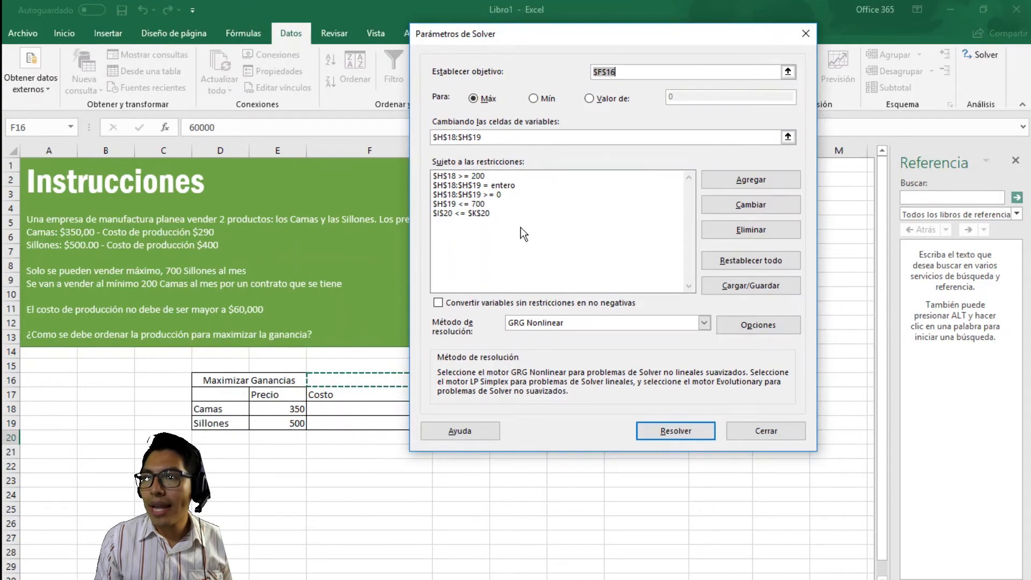
left_click_drag(486, 43, 212, 97)
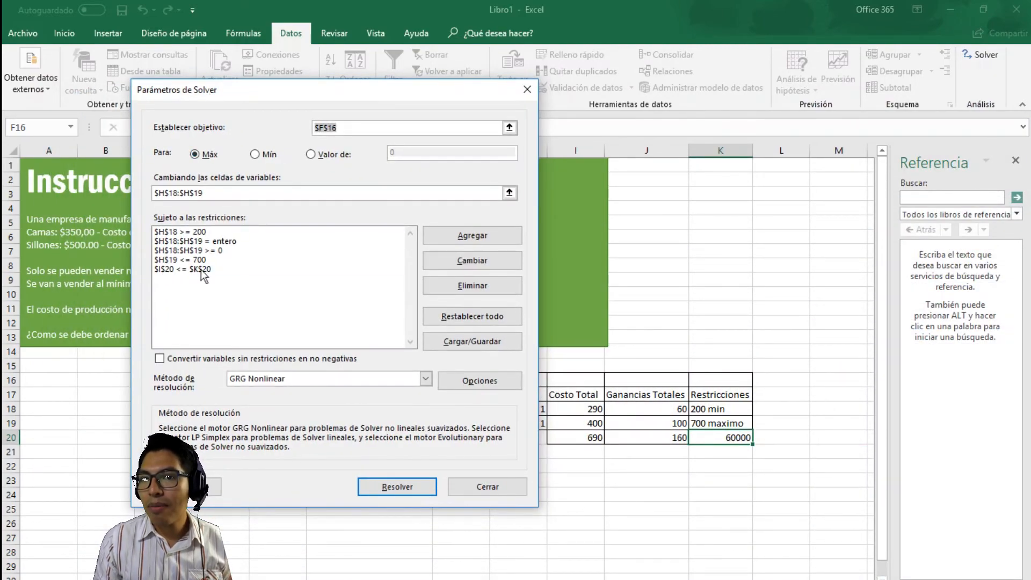
left_click(217, 269)
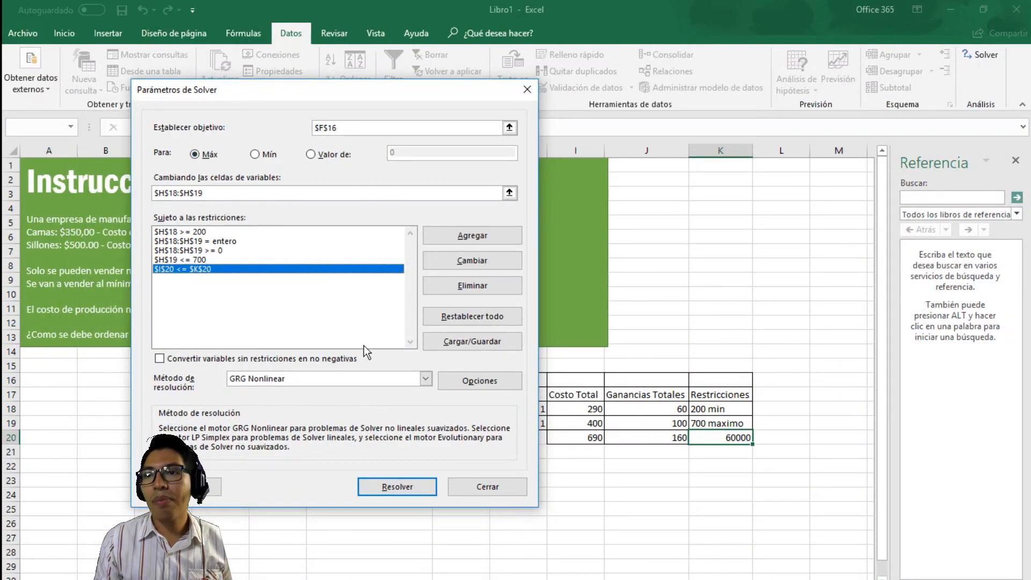
left_click(398, 485)
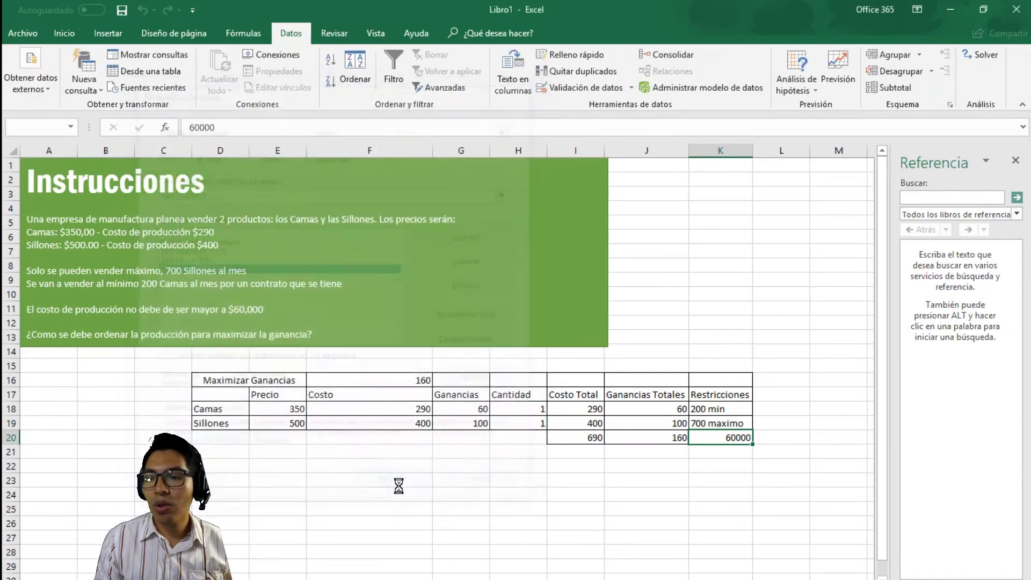
mouse_move(305, 246)
left_mouse_down()
mouse_move(745, 176)
mouse_move(762, 127)
mouse_move(728, 109)
left_mouse_up()
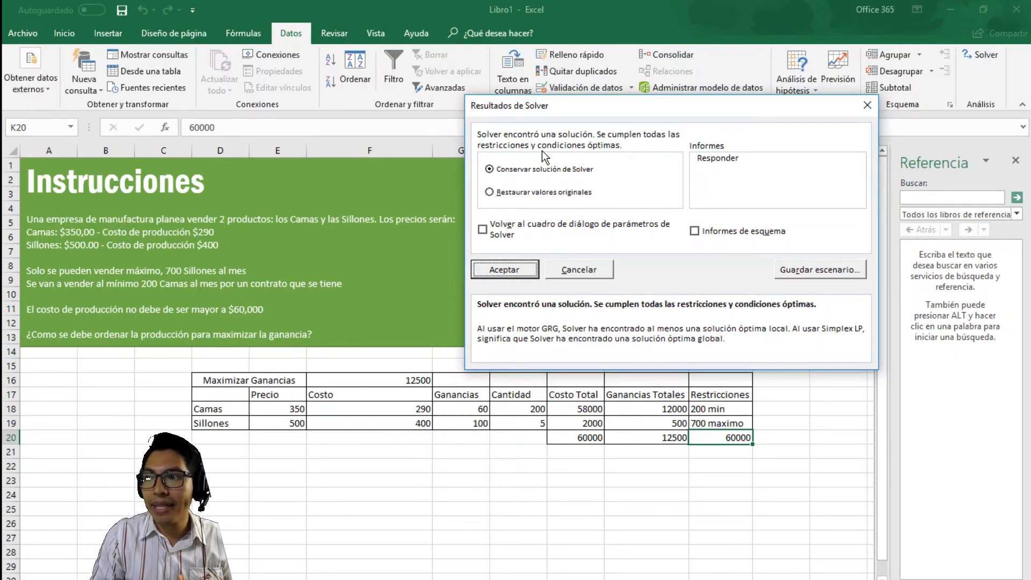
left_click(507, 268)
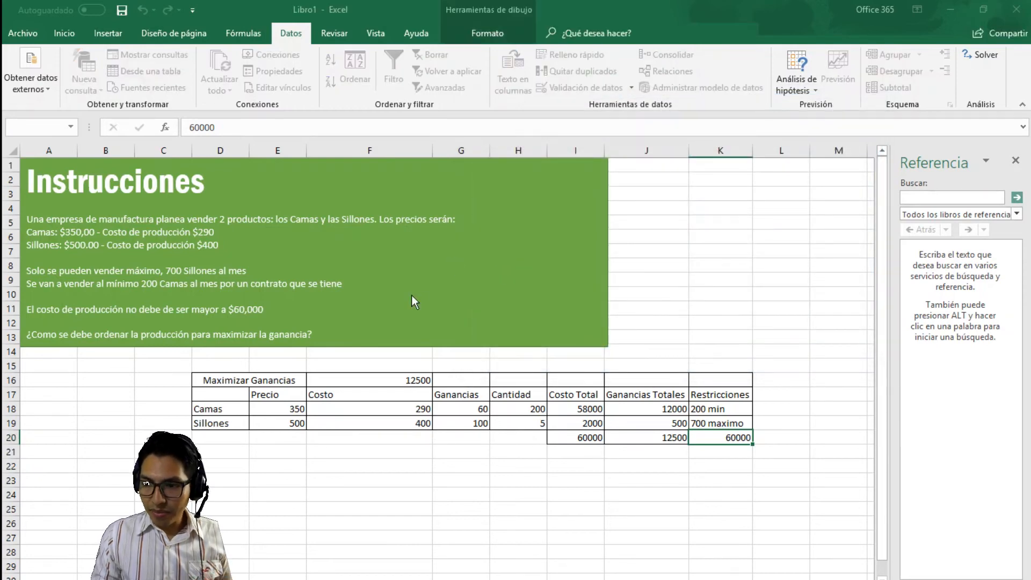